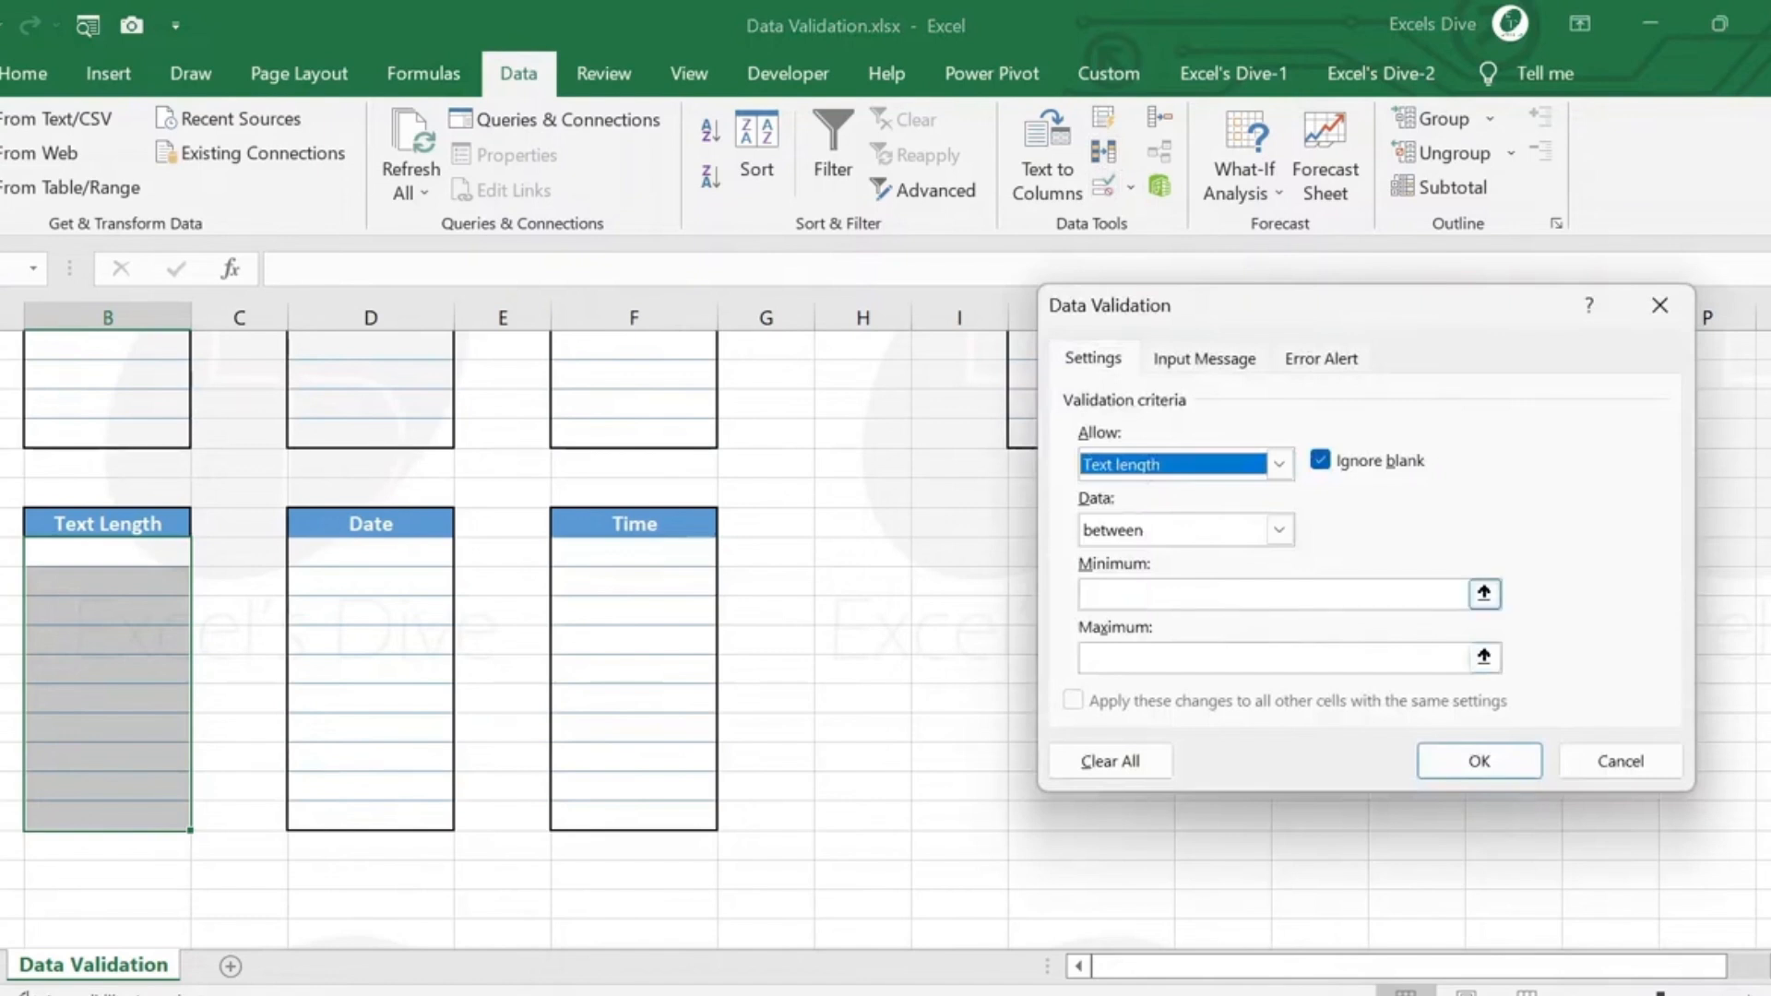
# Restrict the Text Length cells to entries between 5 and 10 characters long and apply the validation rule.
pyautogui.click(1278, 531)
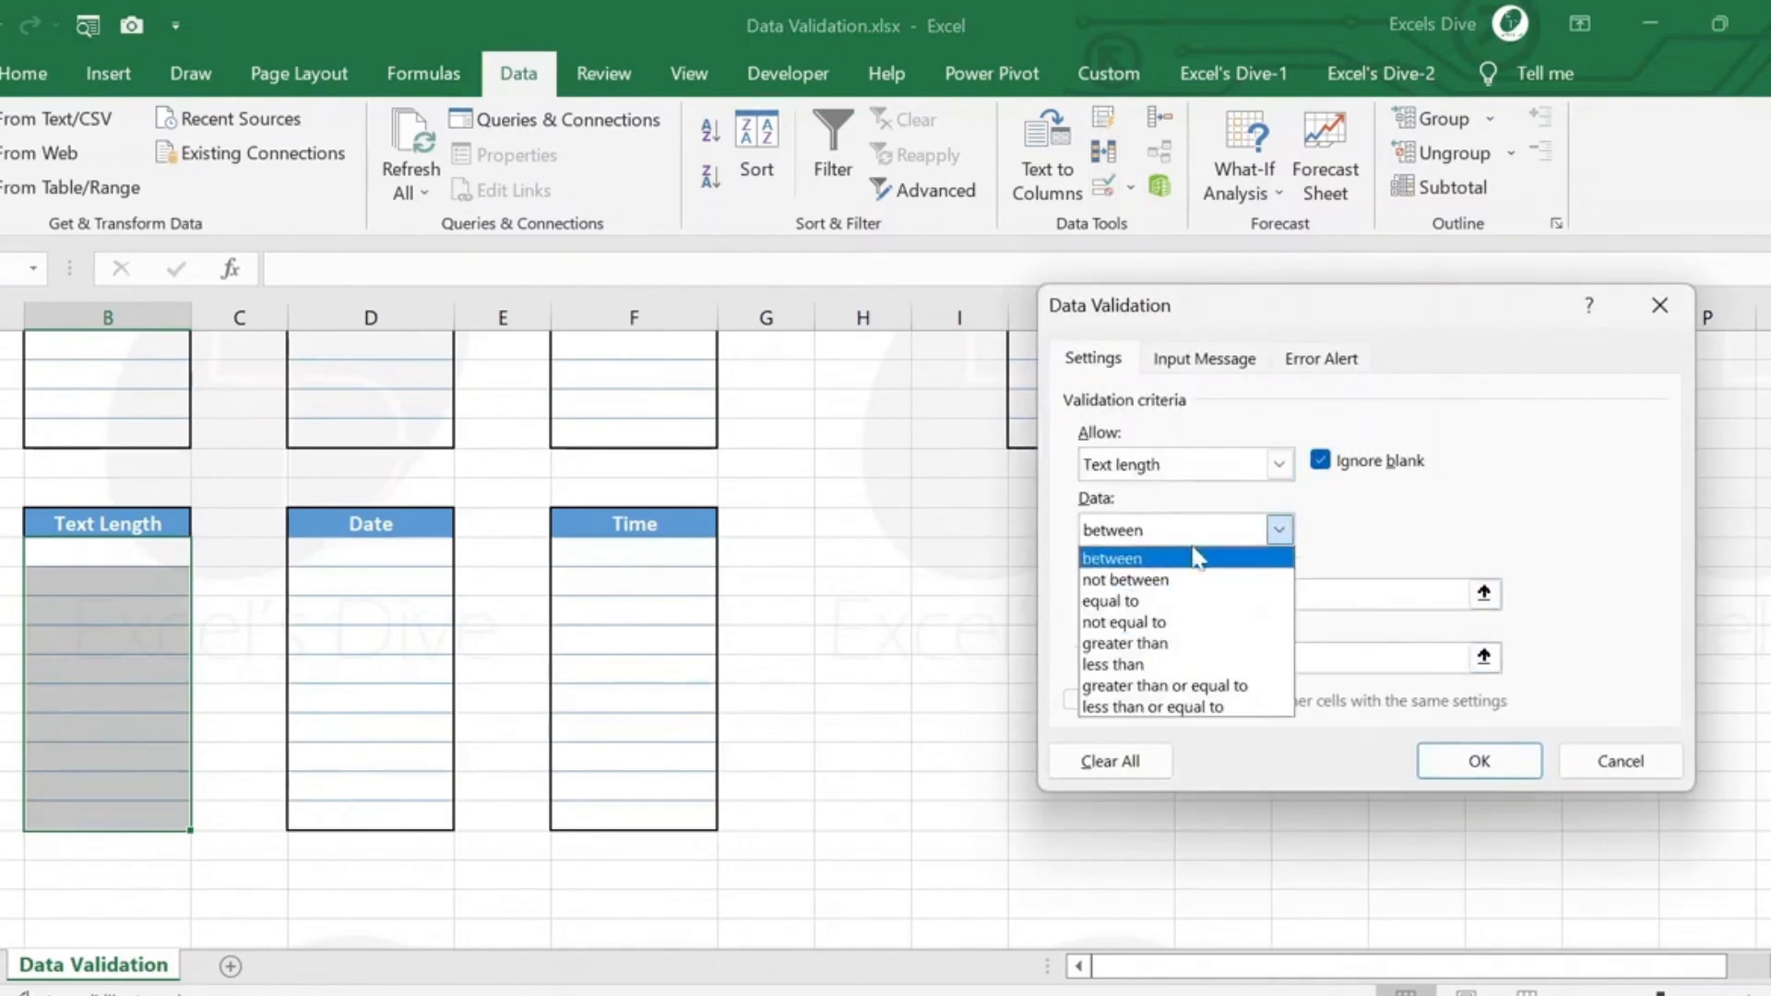
pyautogui.click(1196, 557)
pyautogui.press('Tab')
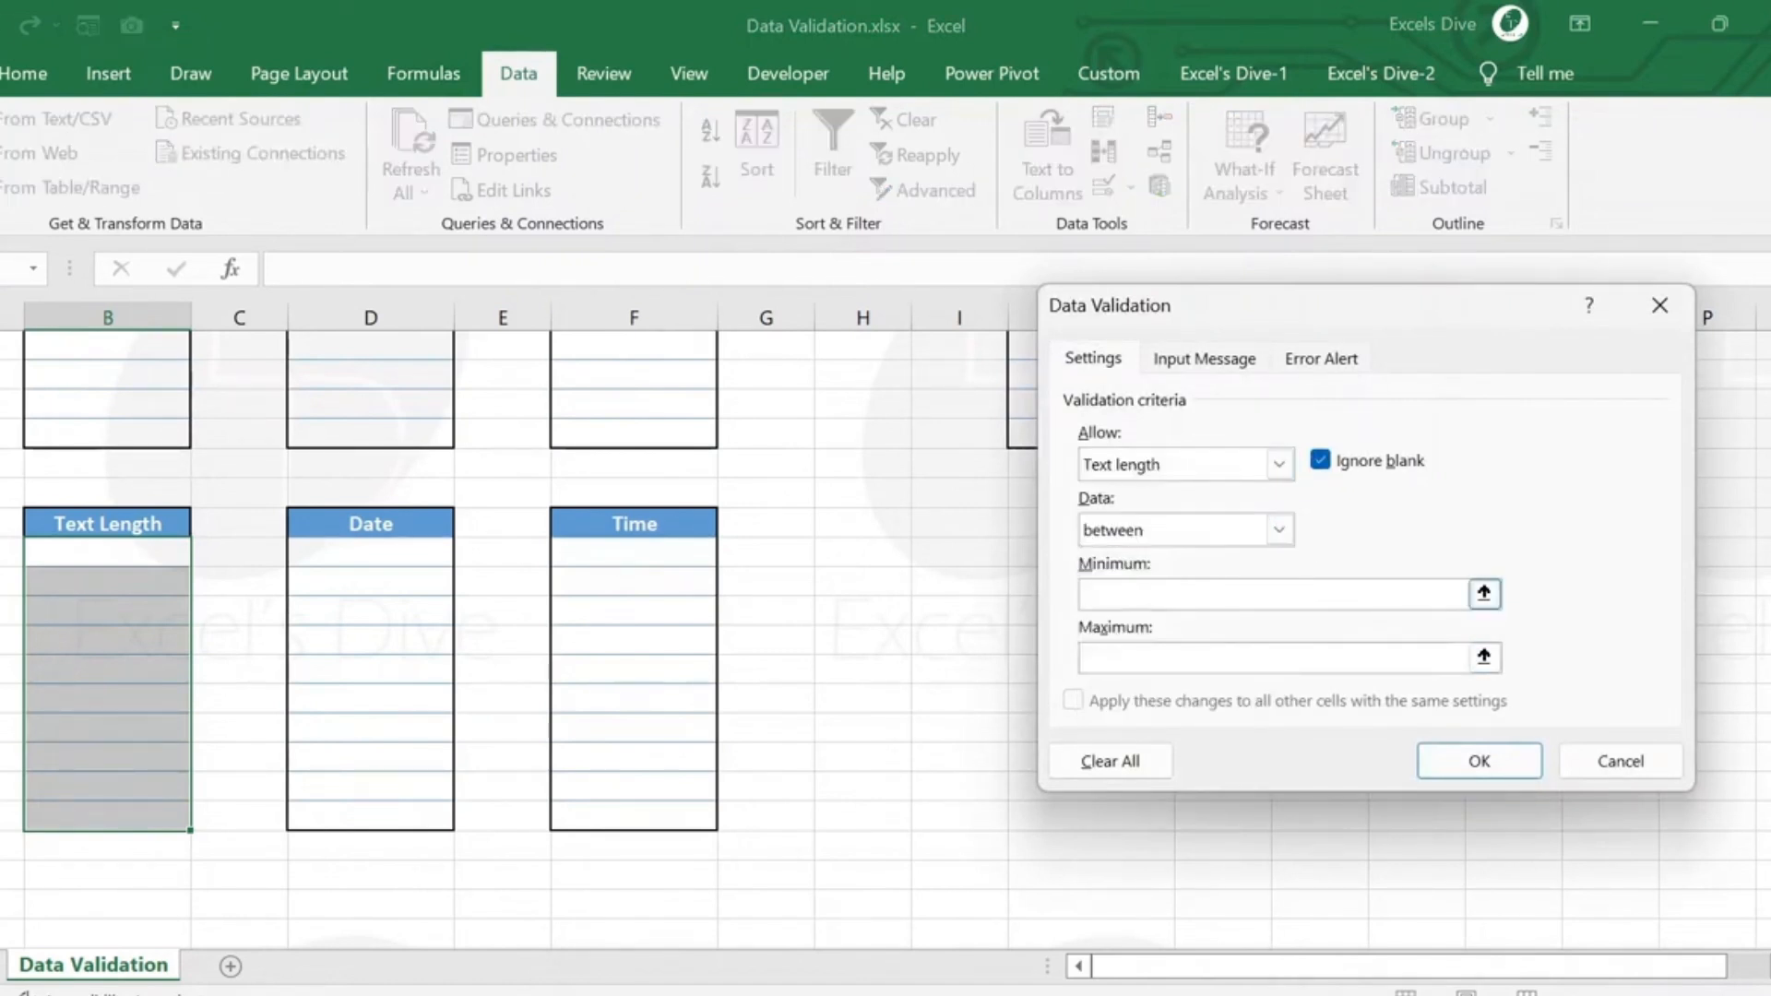
pyautogui.write('5')
pyautogui.press('Tab')
pyautogui.write('10')
pyautogui.click(1450, 753)
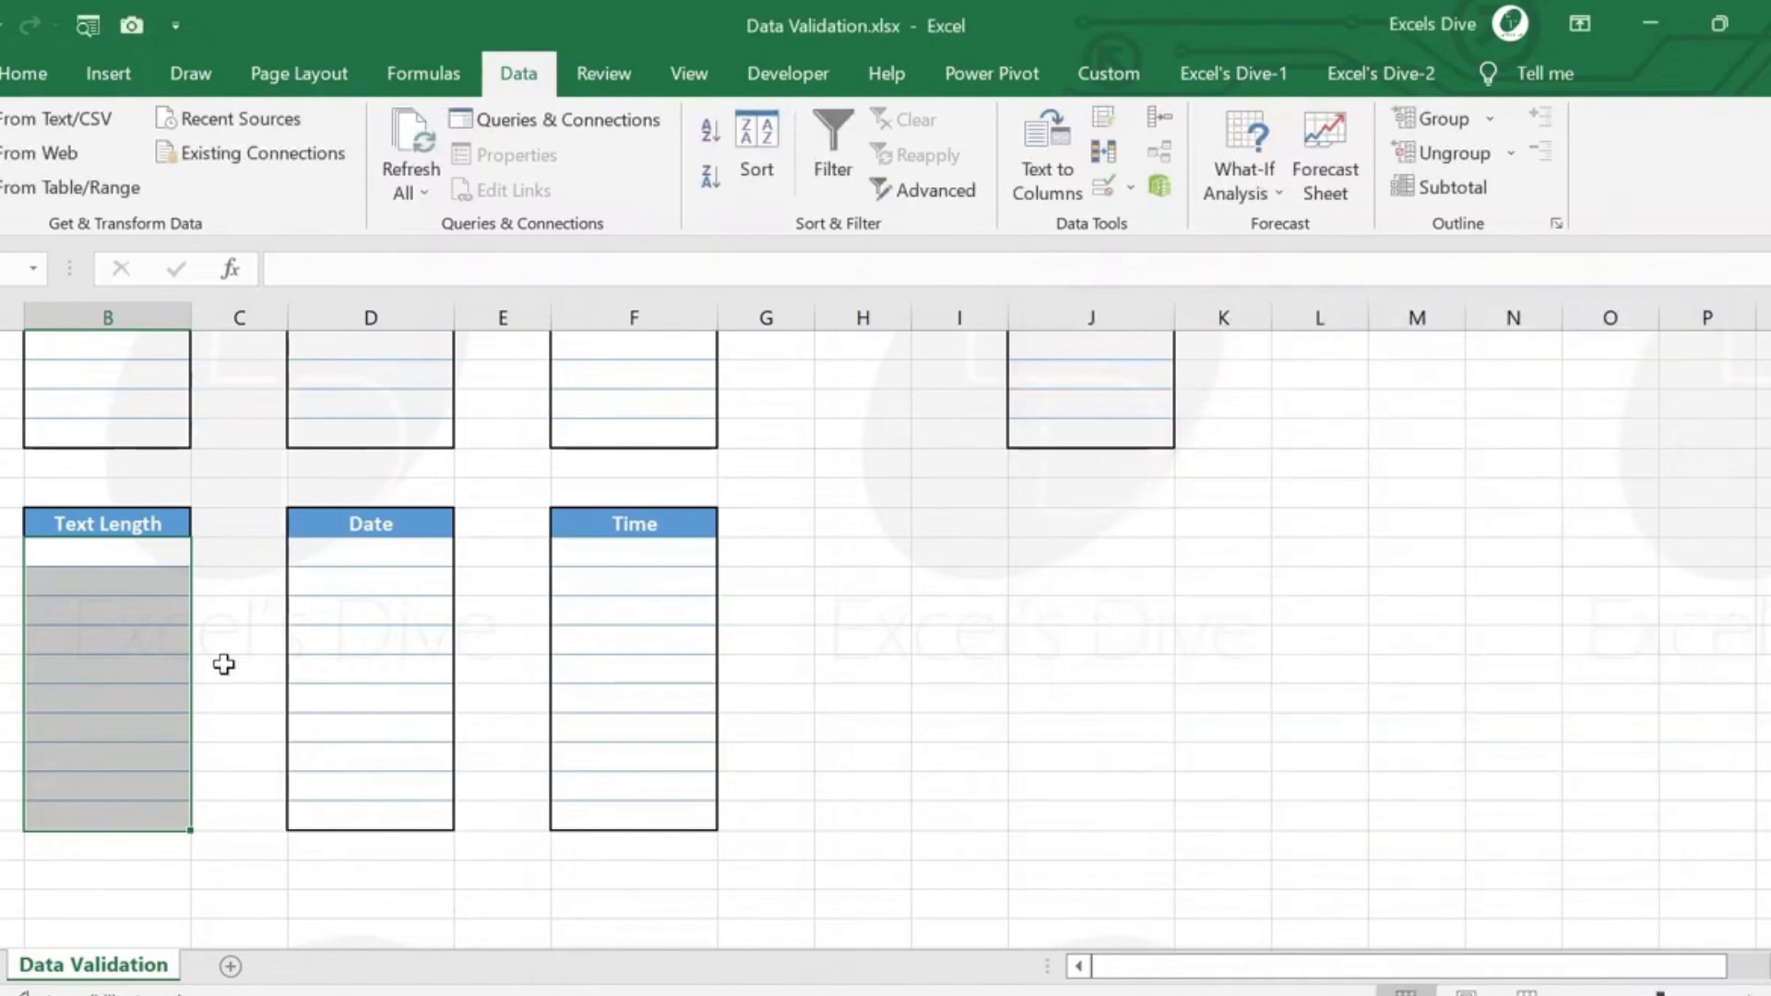
# Enter a five-letter first name in the second blank cell under Text Length.
pyautogui.click(118, 588)
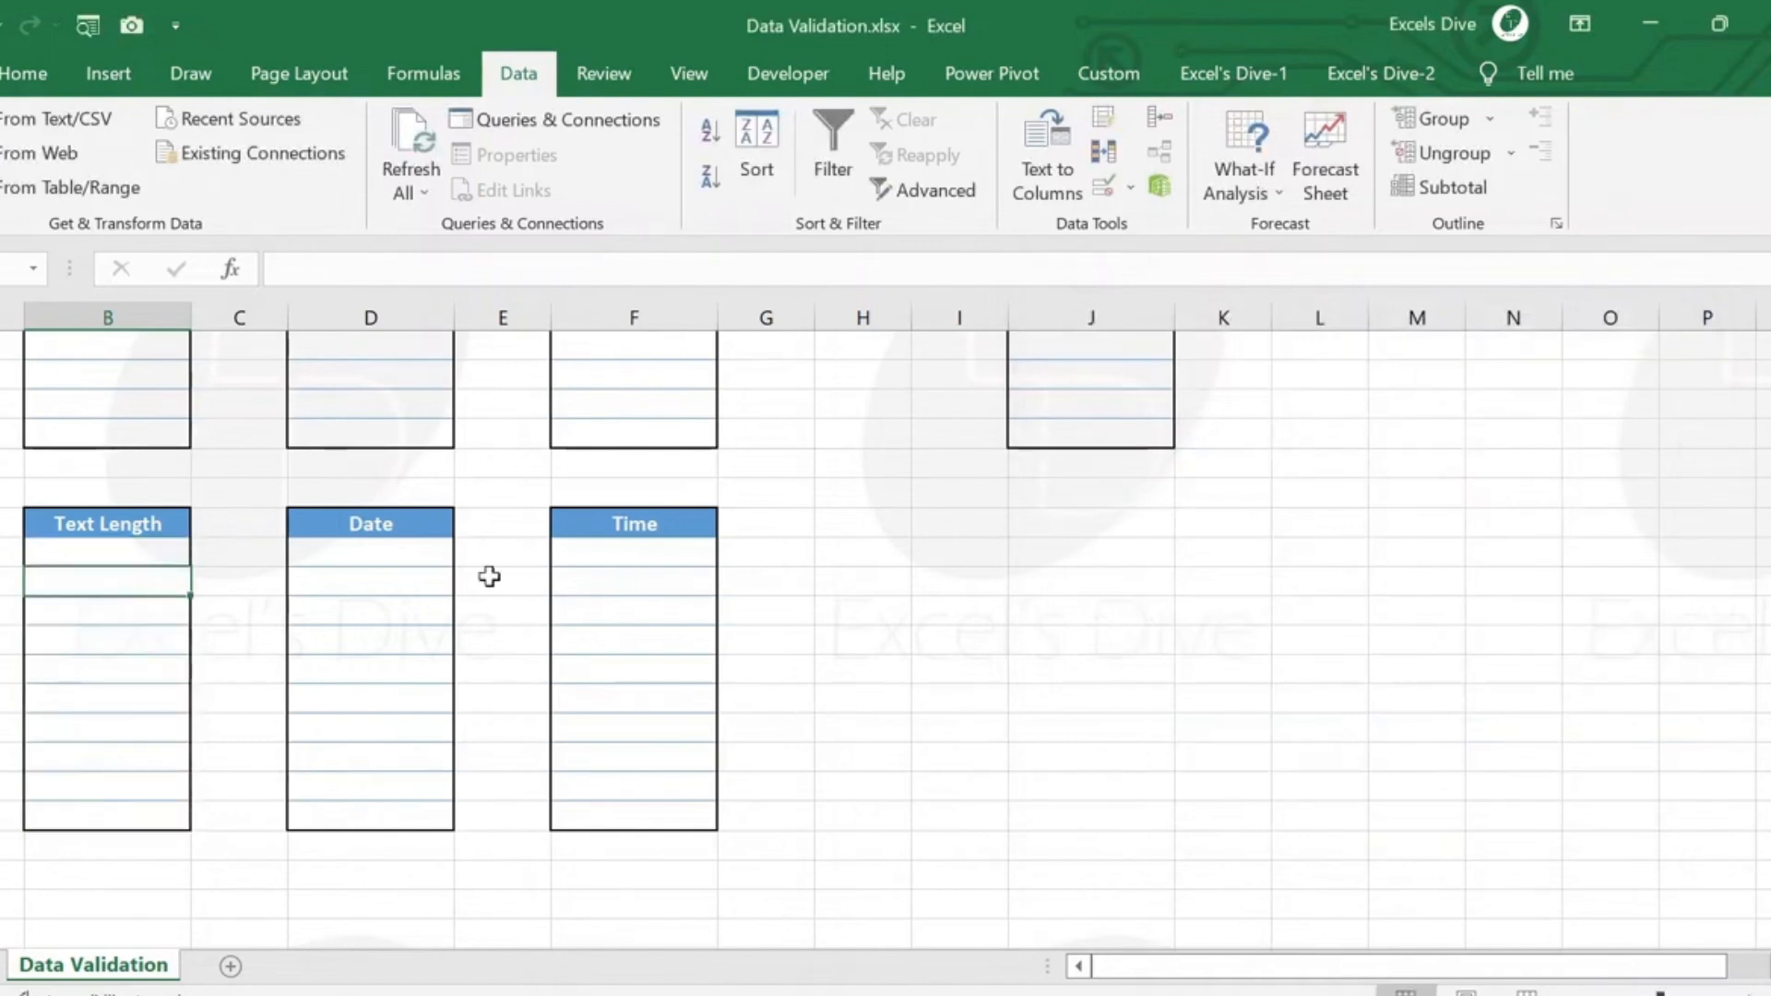
pyautogui.press('F2')
pyautogui.write('Rohit')
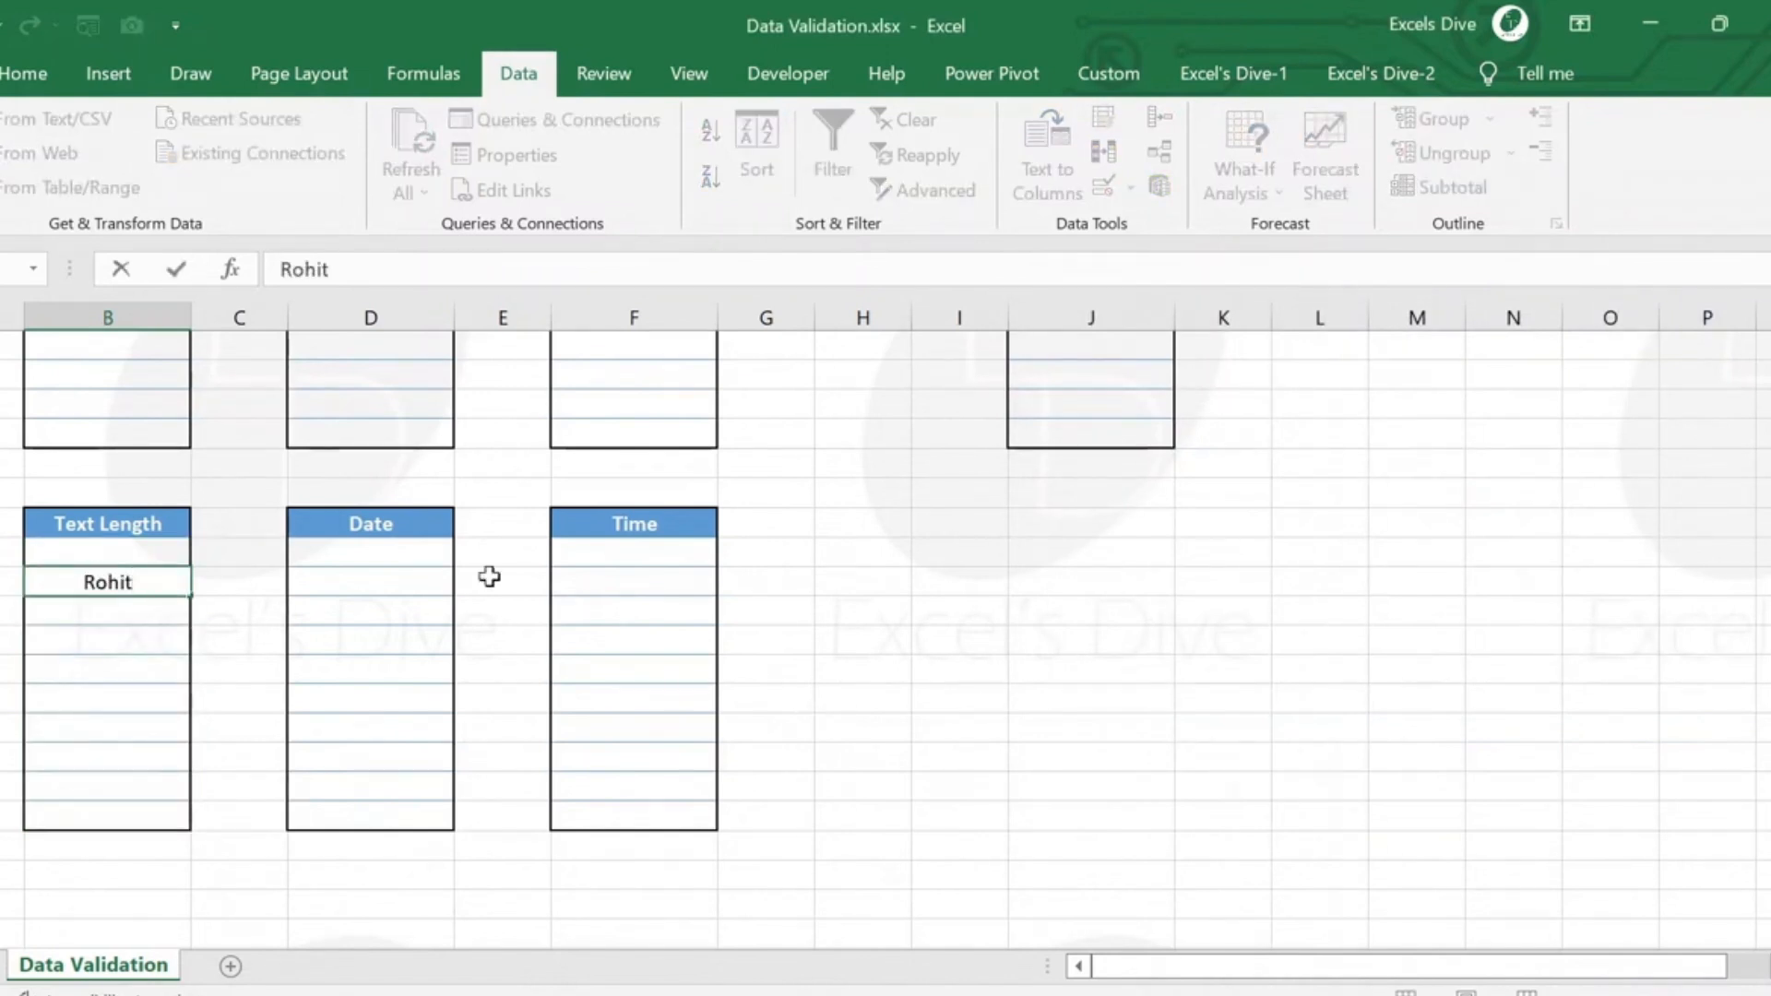
pyautogui.press('Return')
# Try to enter a three-letter first name in the third Text Length cell to test the minimum length.
pyautogui.write('Ram')
pyautogui.press('Return')
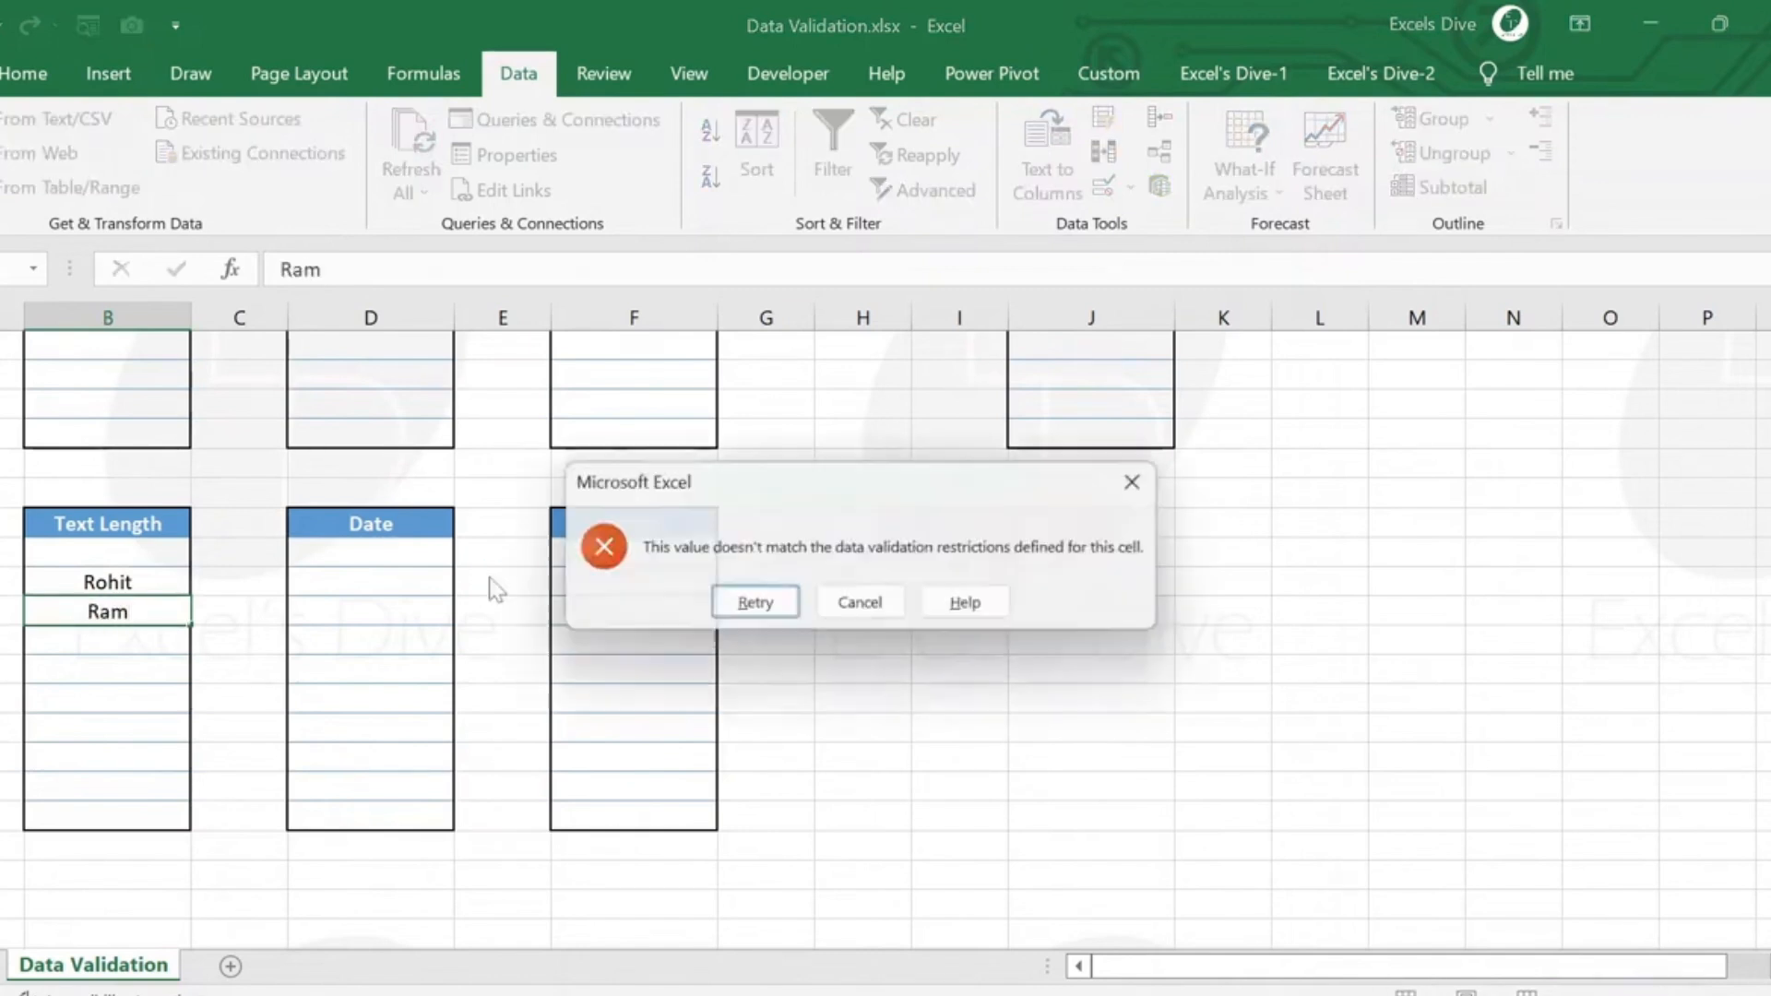
pyautogui.press('Escape')
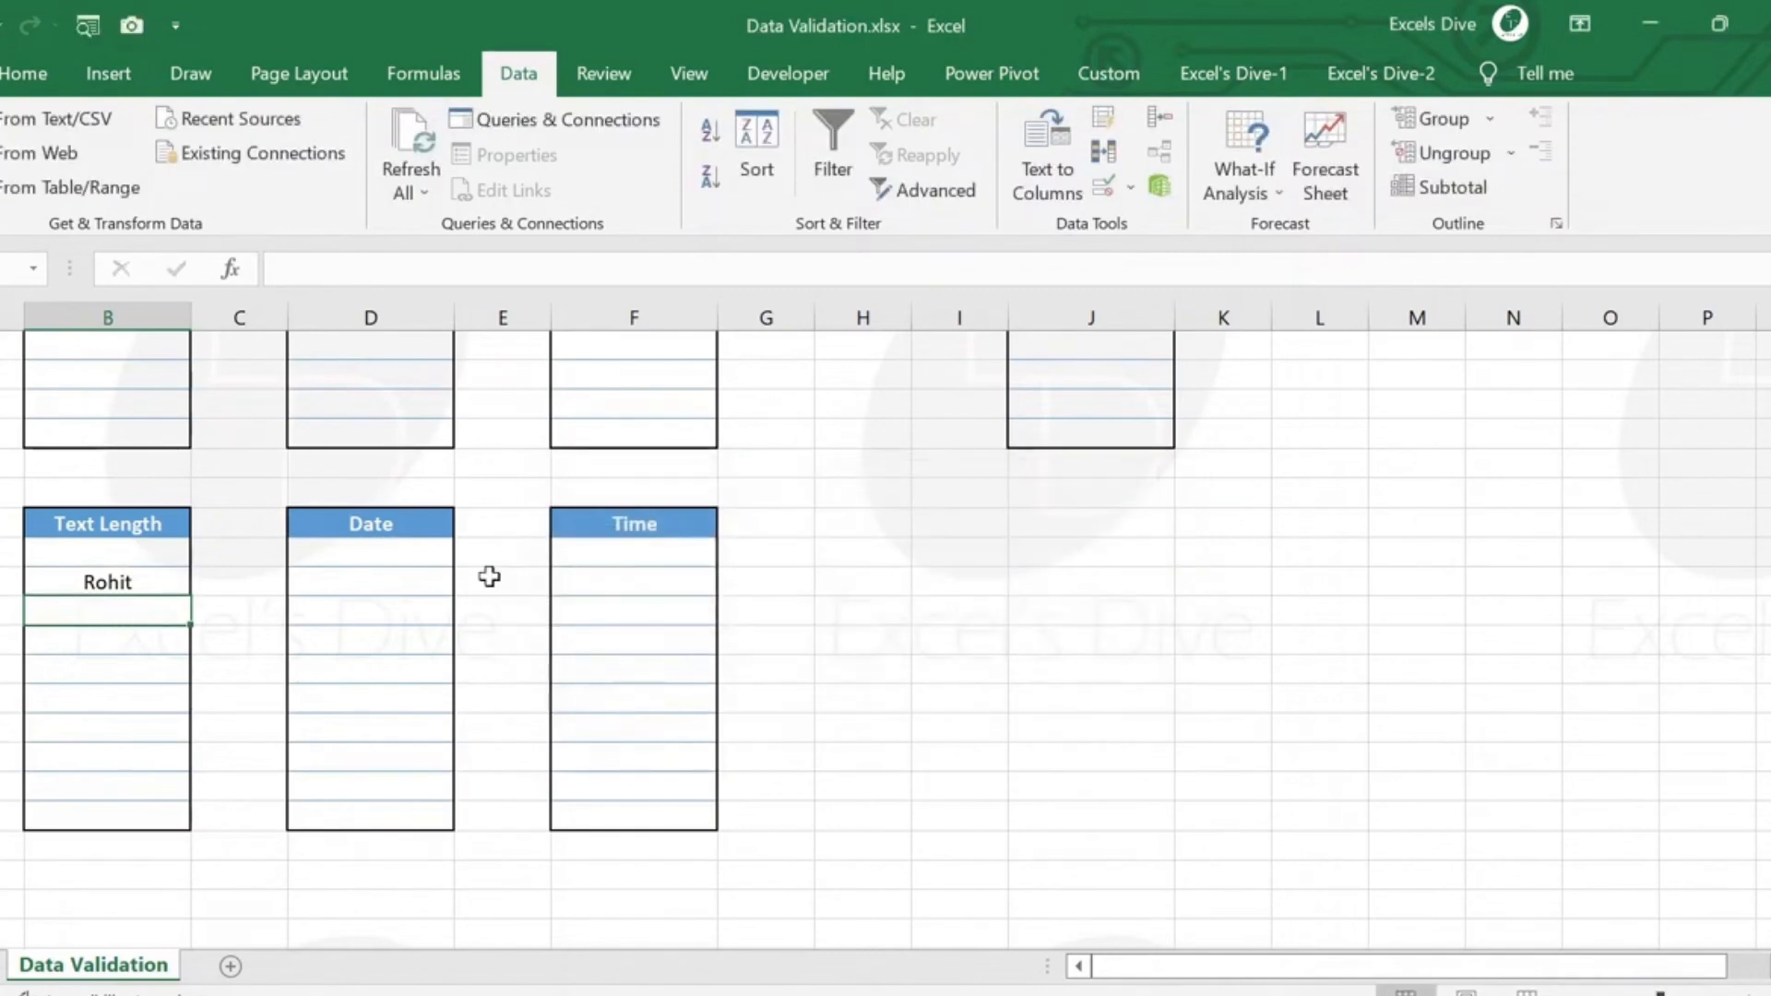
# Test the third Text Length cell with a full name over 10 characters and shorten it to the first name only.
pyautogui.write('S')
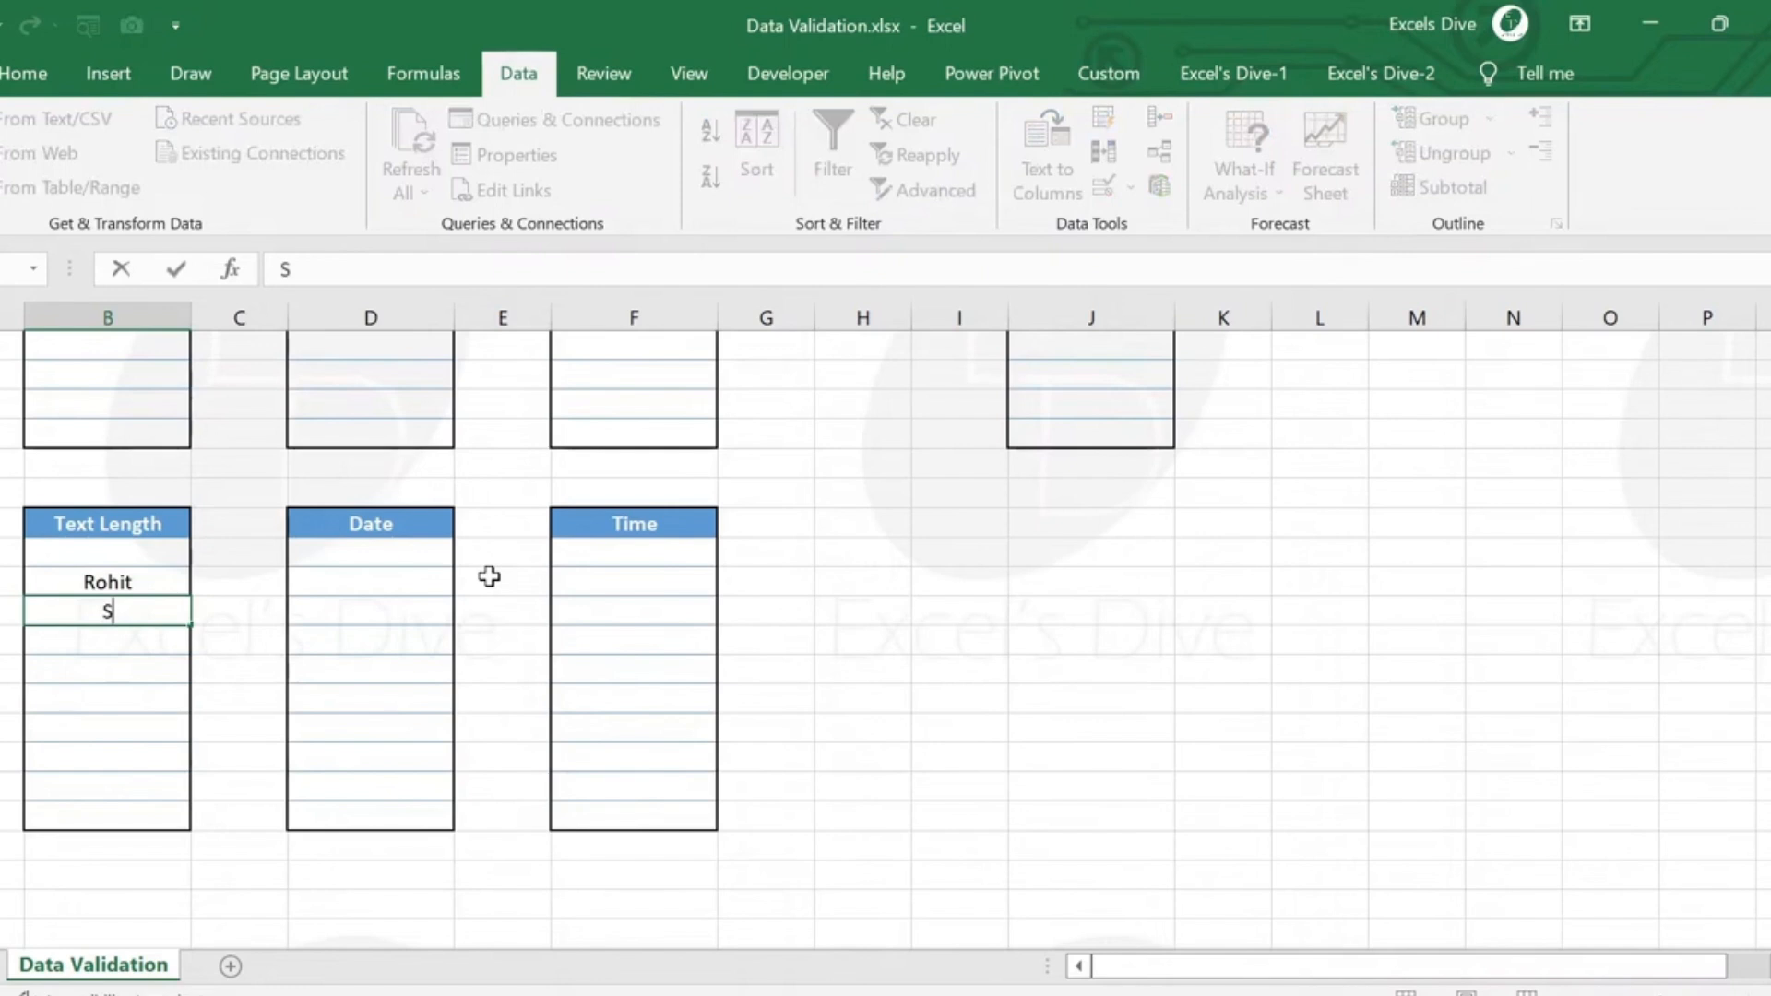
pyautogui.write('uresh Sharma')
pyautogui.press('Return')
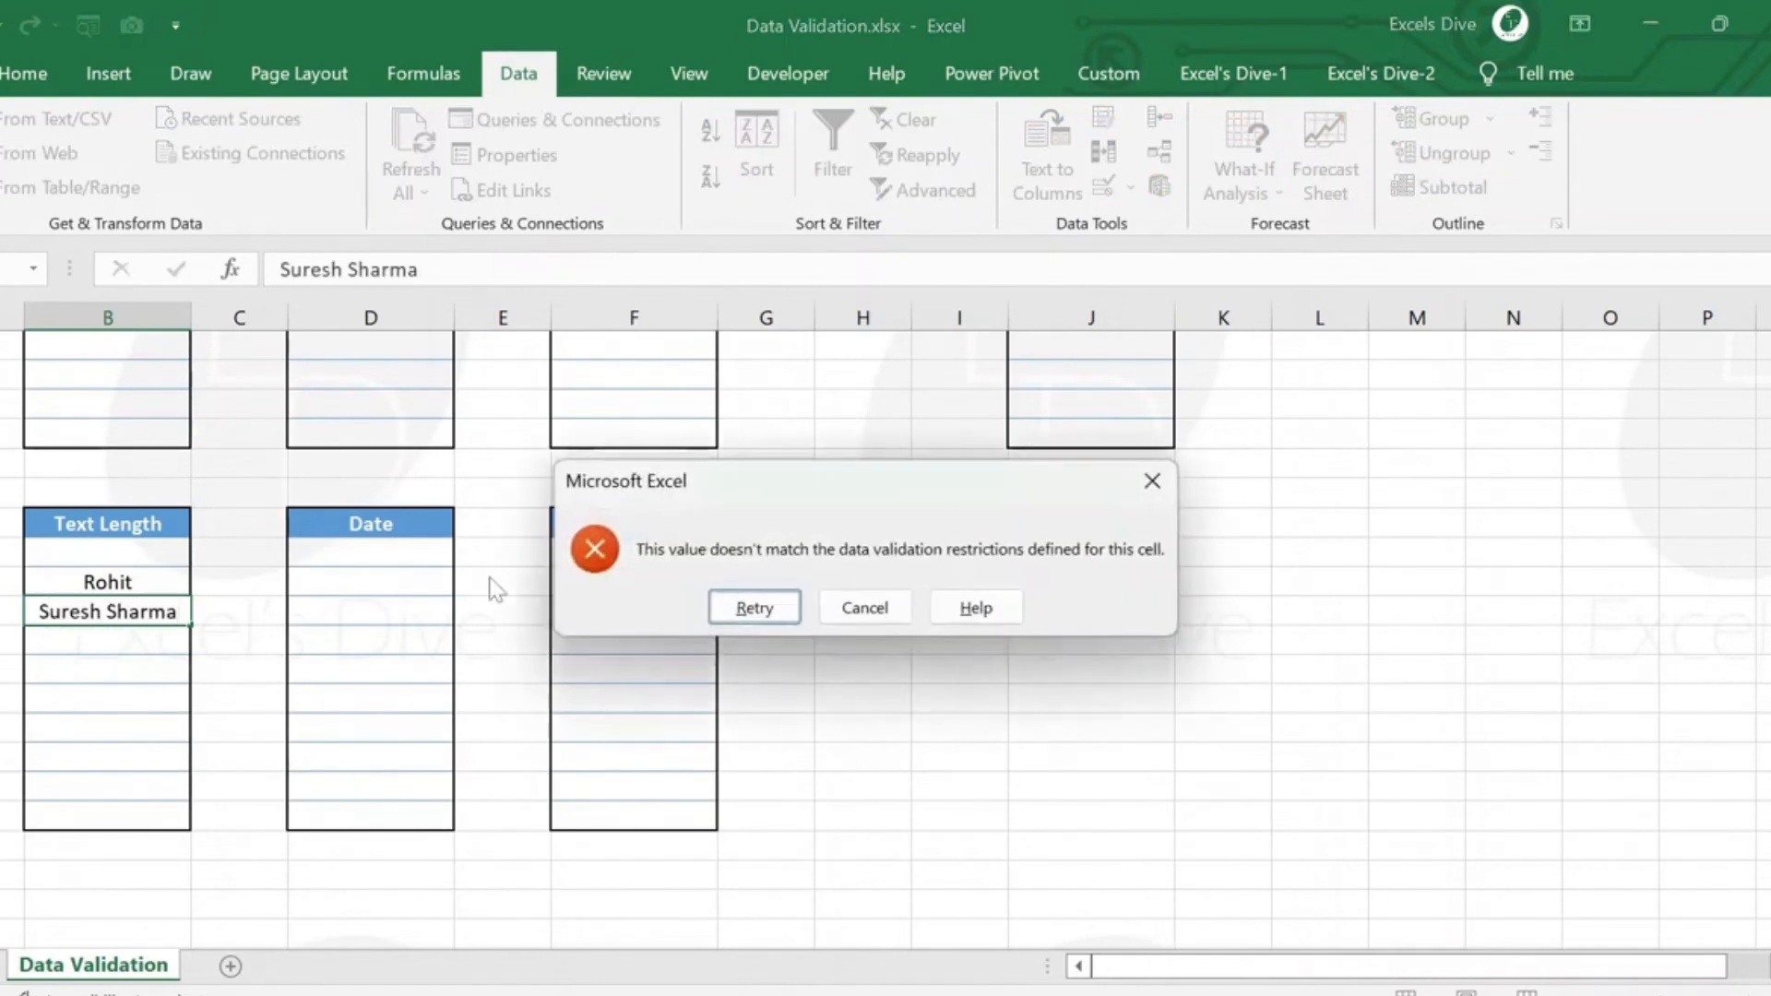
pyautogui.press('Return')
pyautogui.press('End')
pyautogui.press('BackSpace')
pyautogui.press('BackSpace')
pyautogui.press('BackSpace')
pyautogui.press('BackSpace')
pyautogui.press('BackSpace')
pyautogui.press('BackSpace')
pyautogui.press('BackSpace')
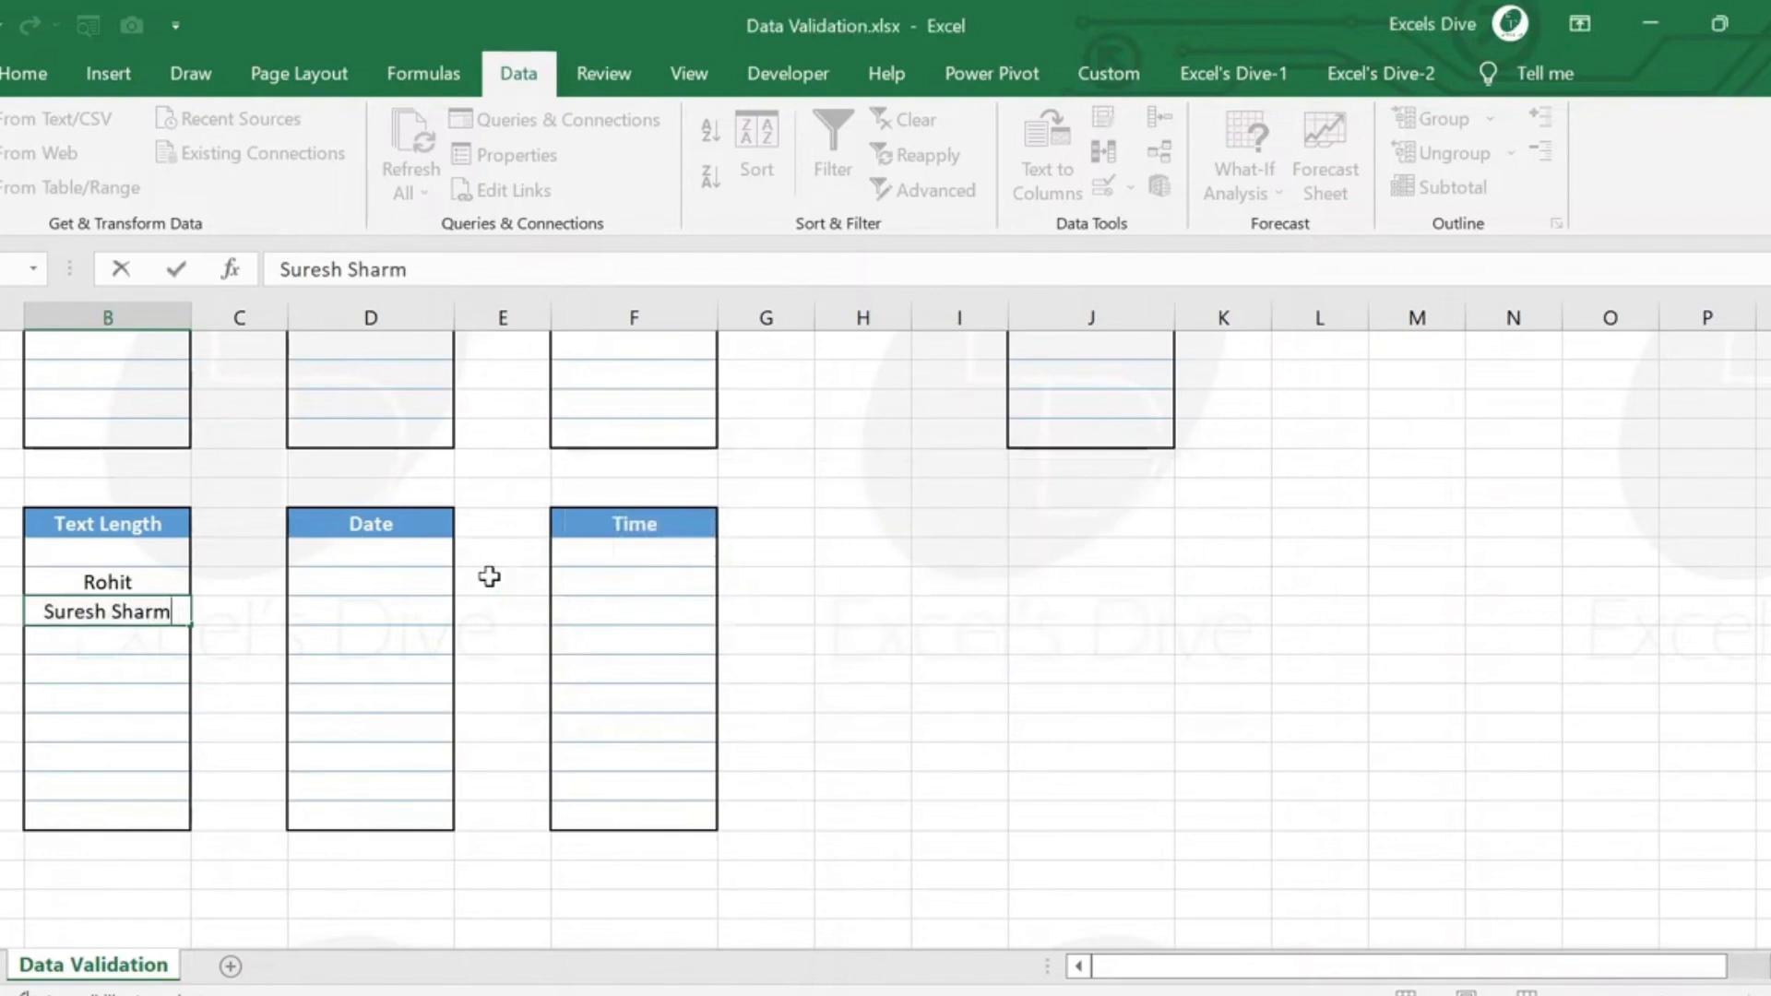
pyautogui.press('Return')
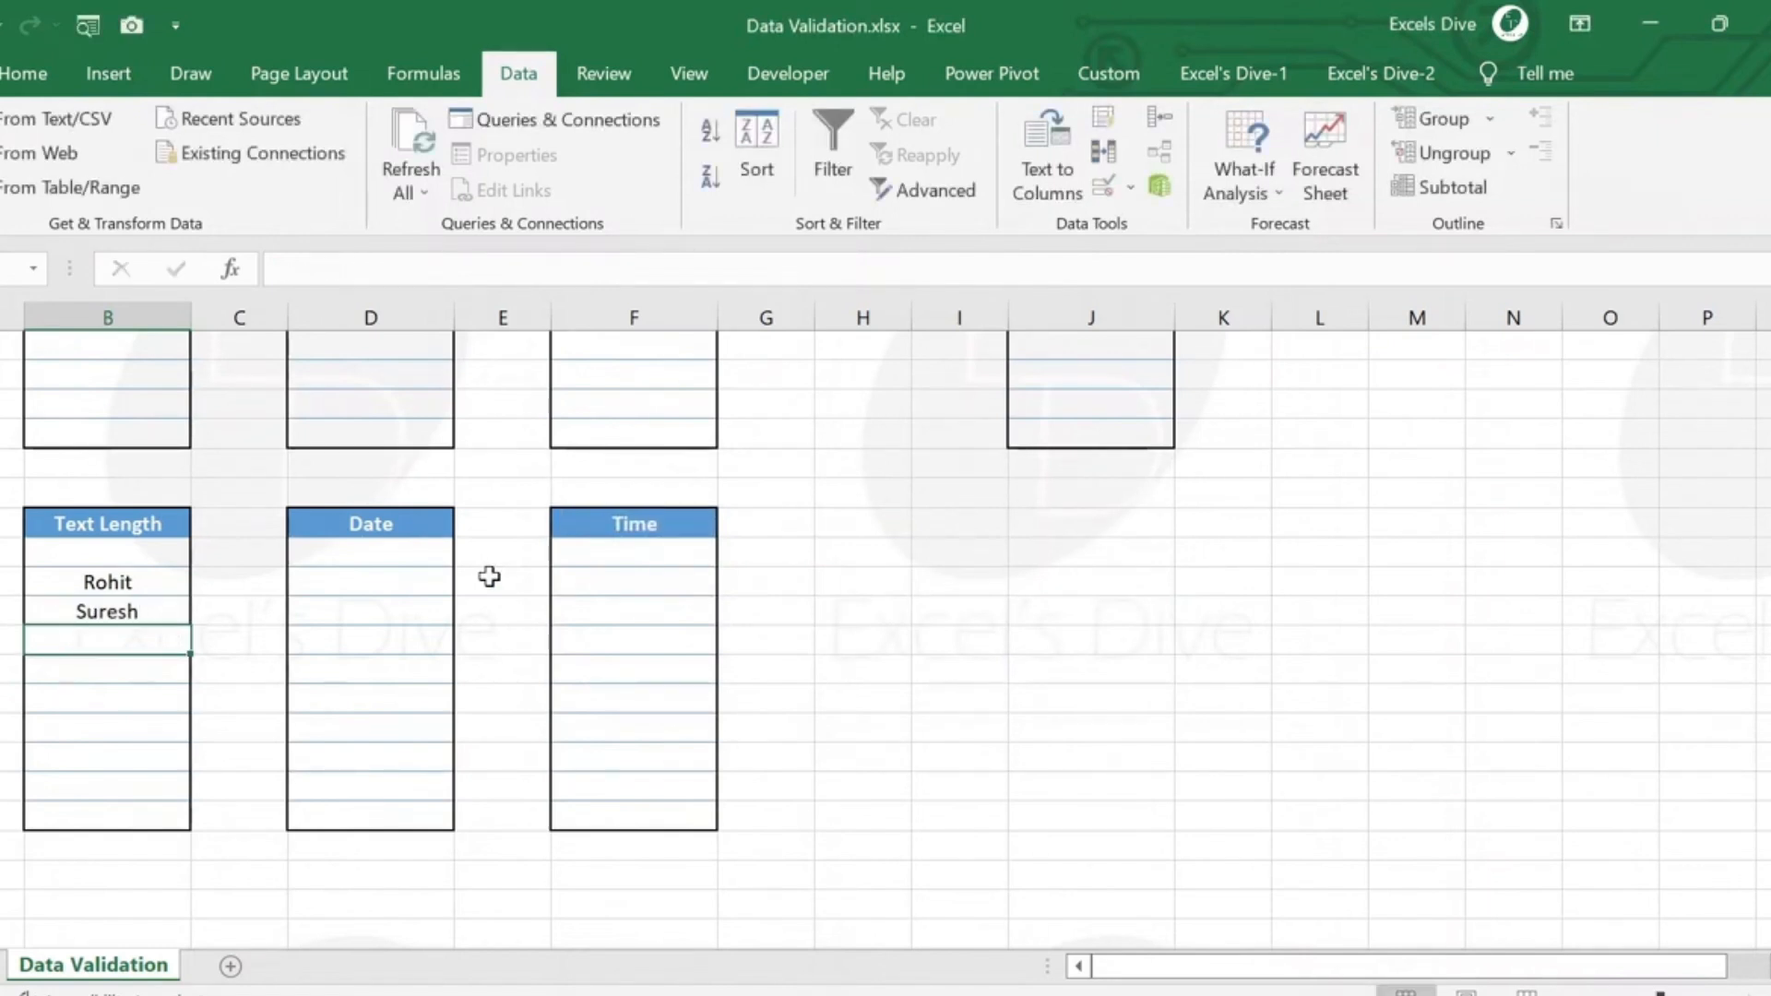
pyautogui.press('Up')
pyautogui.press('Up')
pyautogui.hotkey('shift', 'Down')
pyautogui.hotkey('shift', 'Down')
pyautogui.hotkey('shift', 'Down')
pyautogui.hotkey('shift', 'Down')
pyautogui.hotkey('shift', 'Down')
pyautogui.hotkey('shift', 'Down')
pyautogui.hotkey('shift', 'Down')
pyautogui.hotkey('shift', 'Down')
pyautogui.hotkey('shift', 'Down')
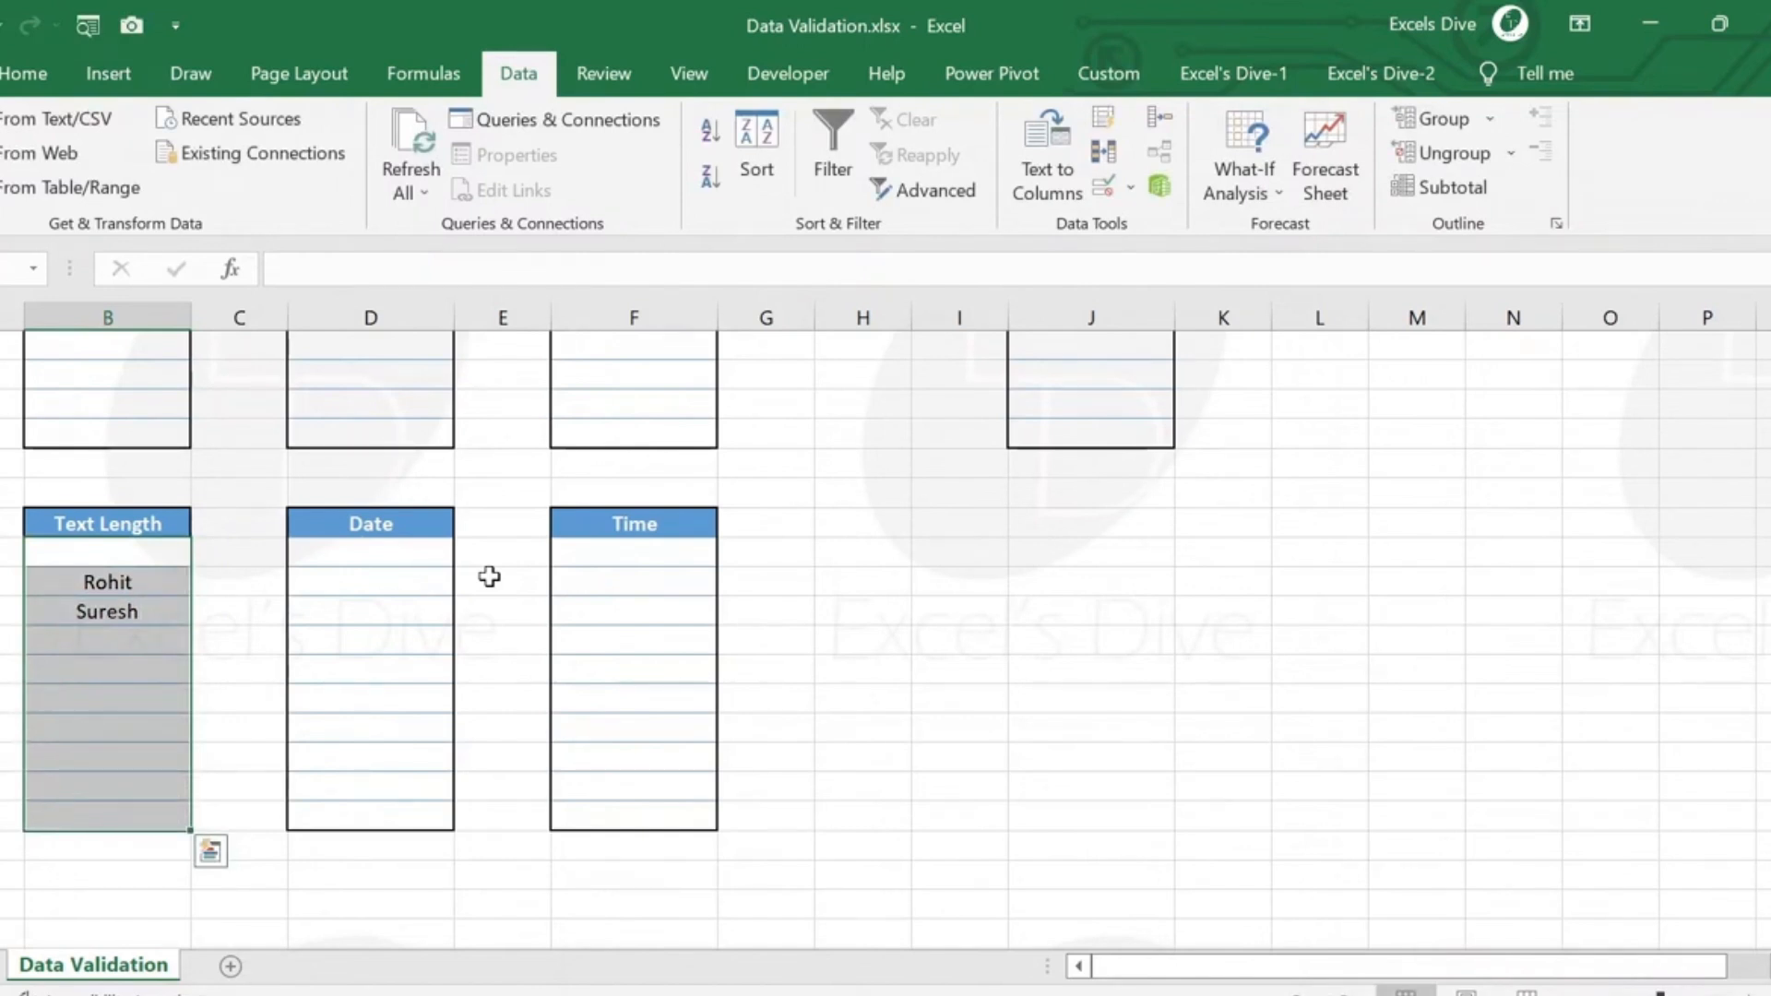
# Start a data validation rule on all blank cells under Date, with Date as the allowed type.
pyautogui.click(411, 550)
pyautogui.hotkey('shift', 'Down')
pyautogui.hotkey('shift', 'Down')
pyautogui.hotkey('shift', 'Down')
pyautogui.hotkey('shift', 'Down')
pyautogui.hotkey('shift', 'Down')
pyautogui.hotkey('shift', 'Down')
pyautogui.hotkey('shift', 'Down')
pyautogui.hotkey('shift', 'Down')
pyautogui.hotkey('shift', 'Down')
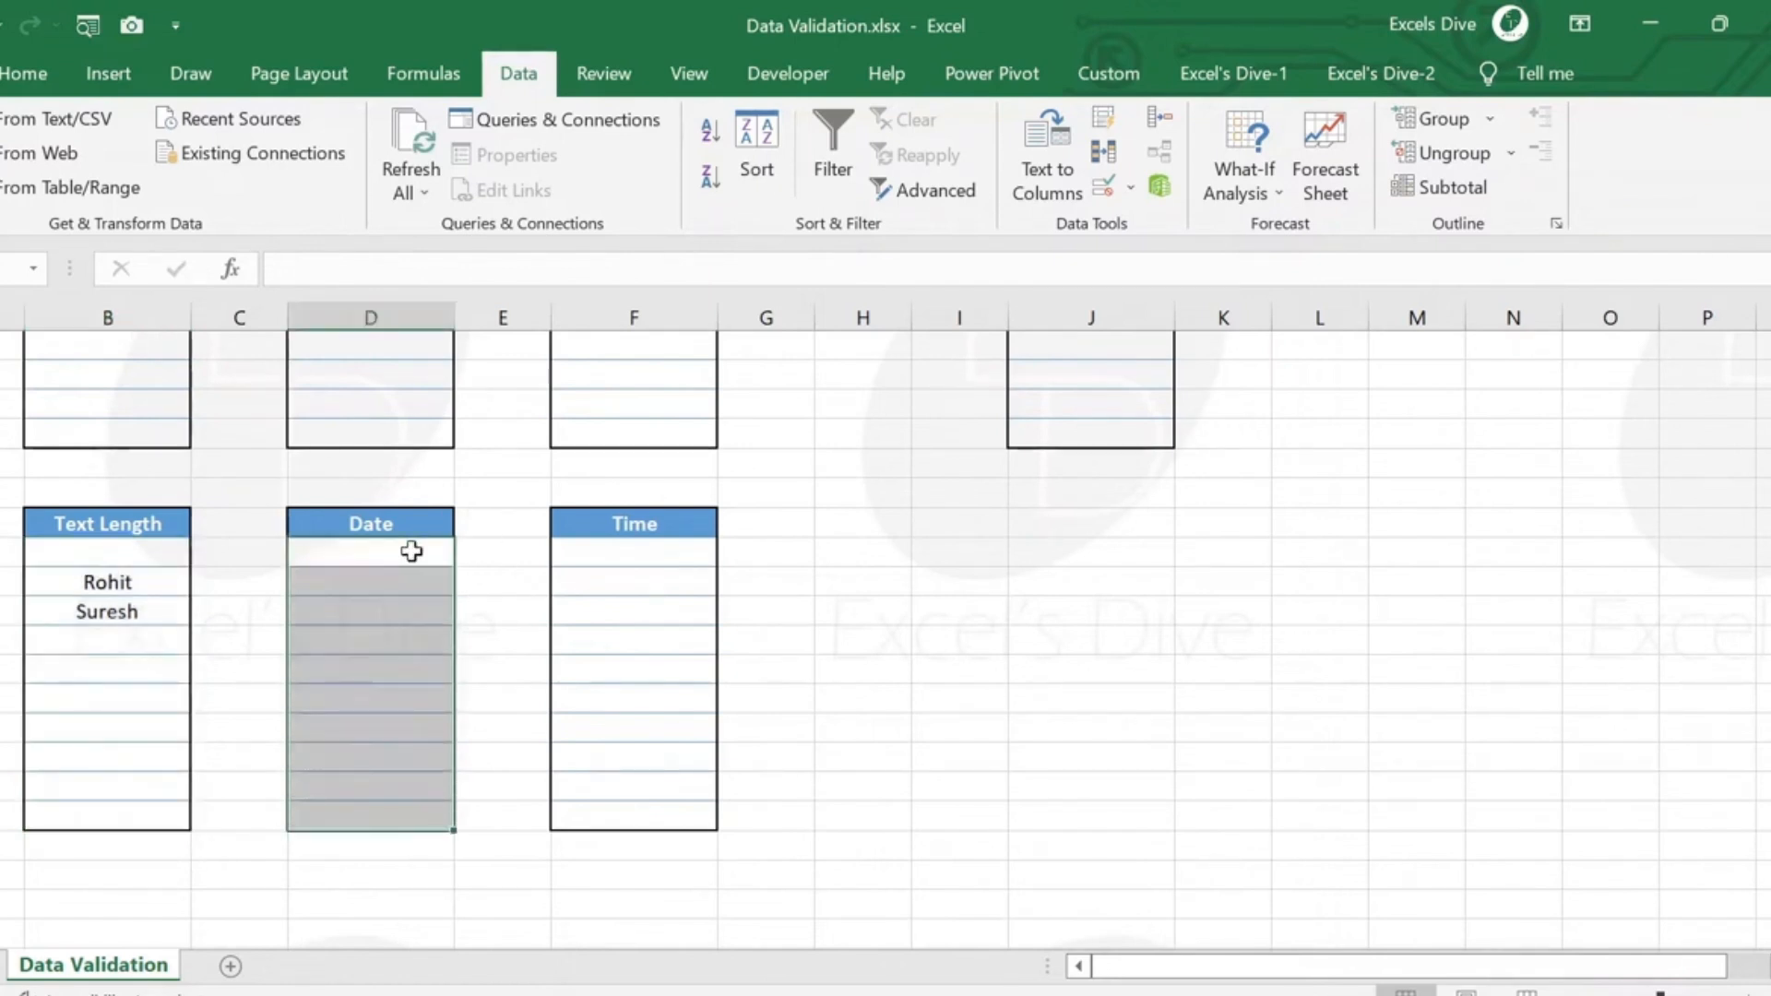
pyautogui.click(1104, 187)
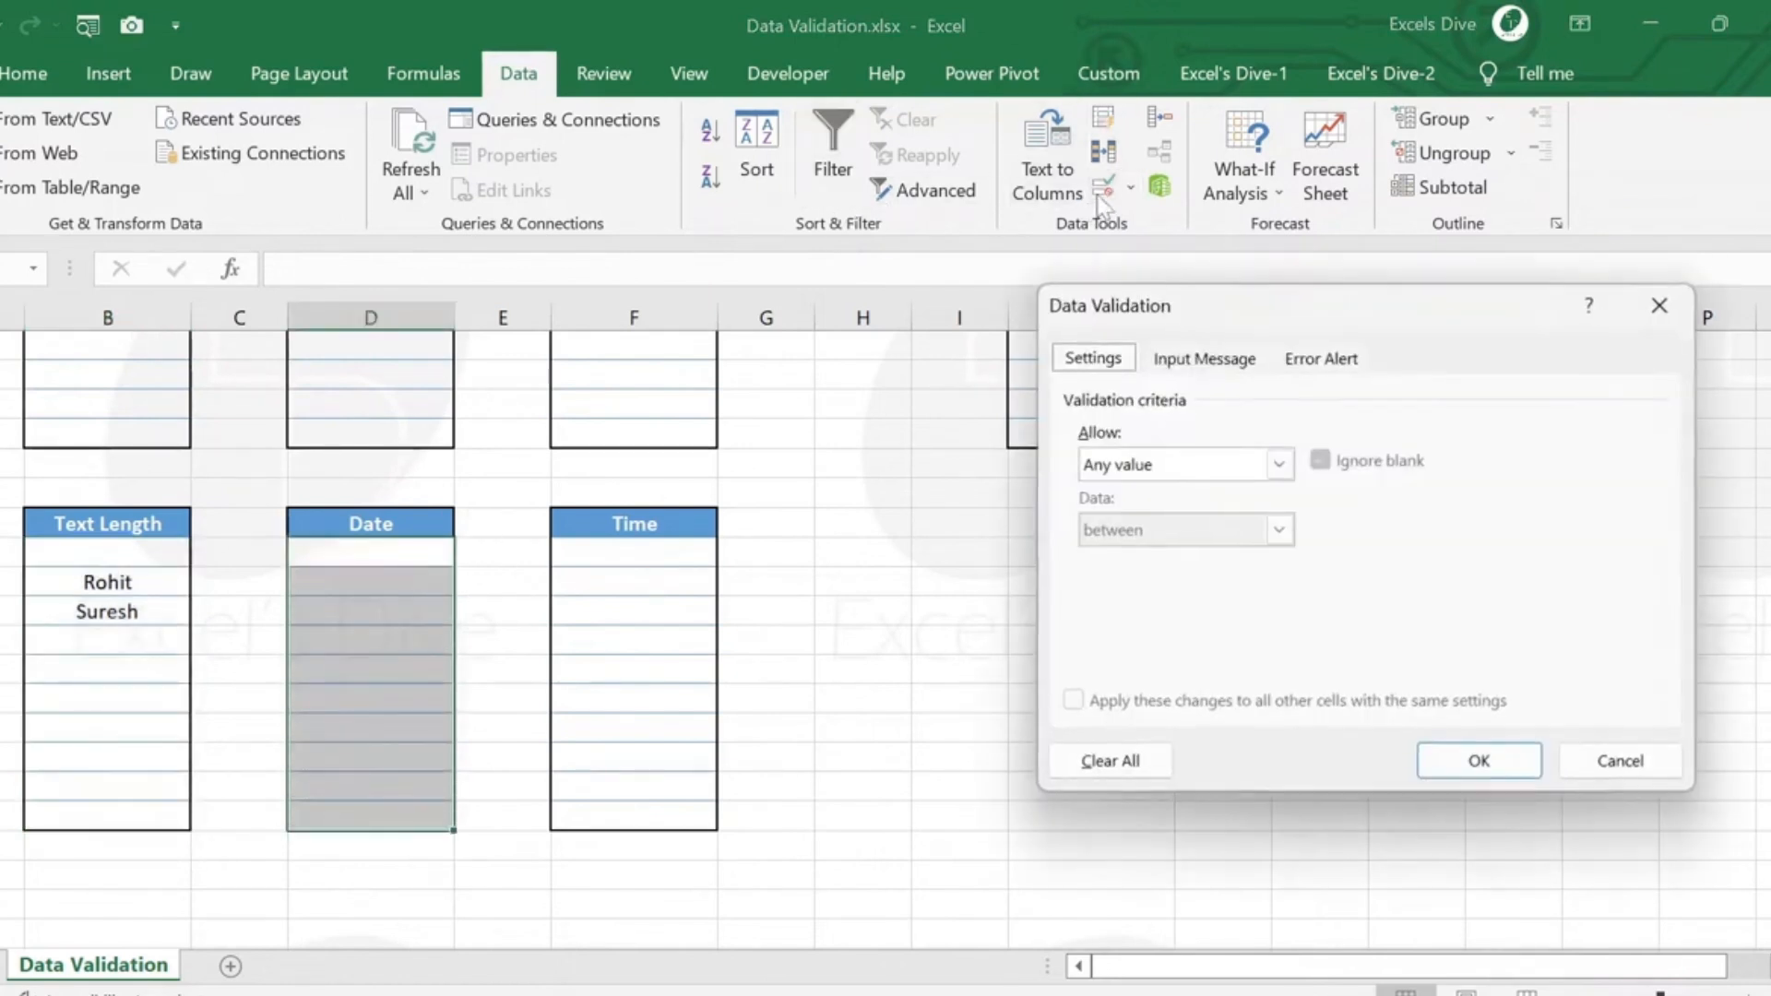
pyautogui.click(1208, 465)
pyautogui.click(1177, 575)
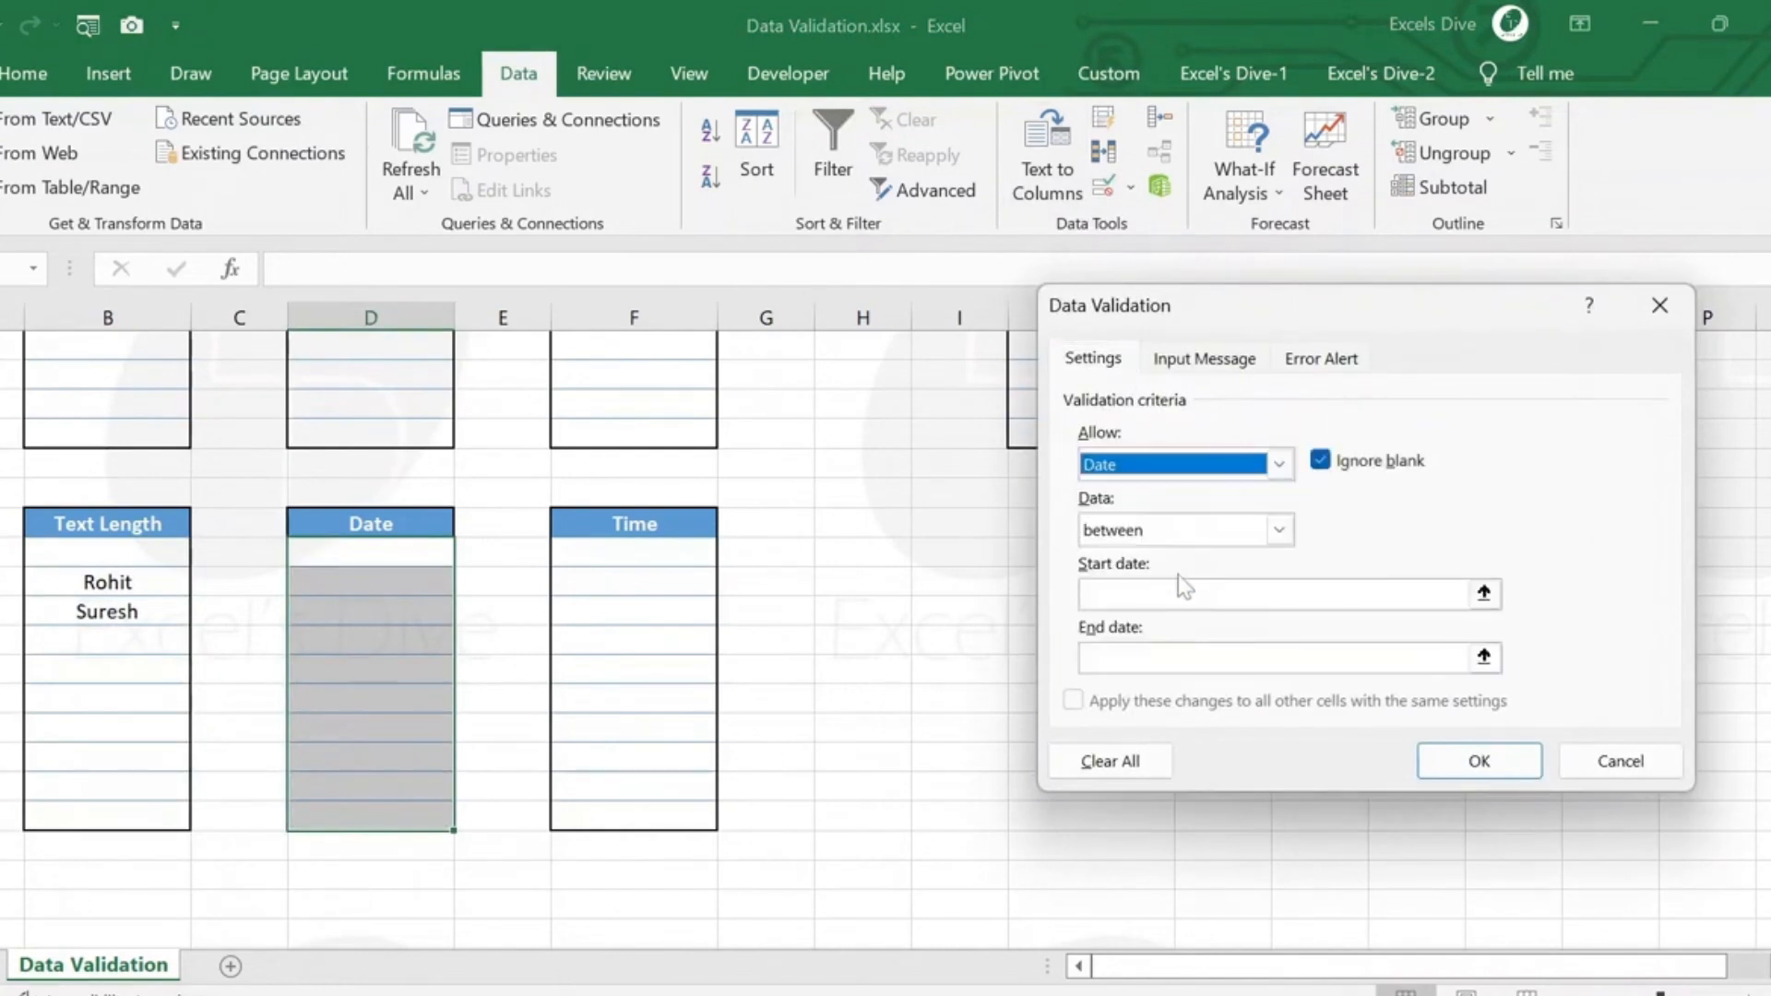
# Limit the allowed dates to between 4/1/22 and 8/1/22 and apply the rule.
pyautogui.click(1246, 595)
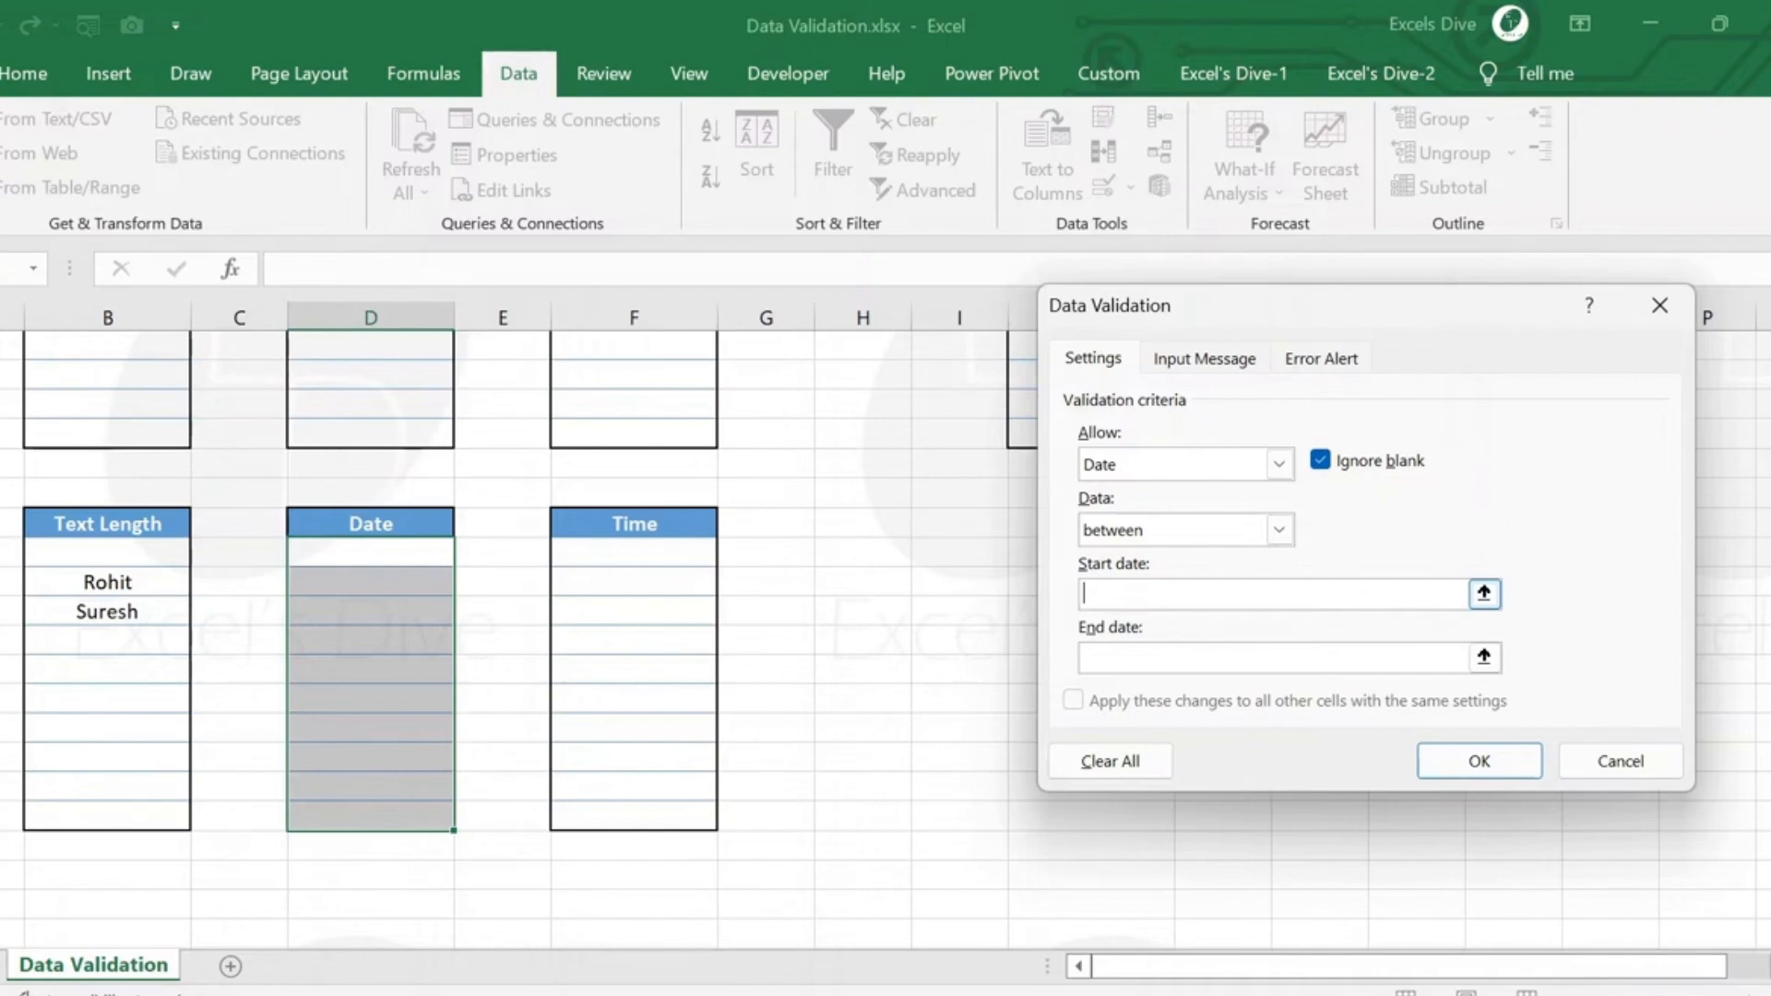
pyautogui.write('4/')
pyautogui.write('1/22')
pyautogui.write('8/1/22')
pyautogui.click(1460, 766)
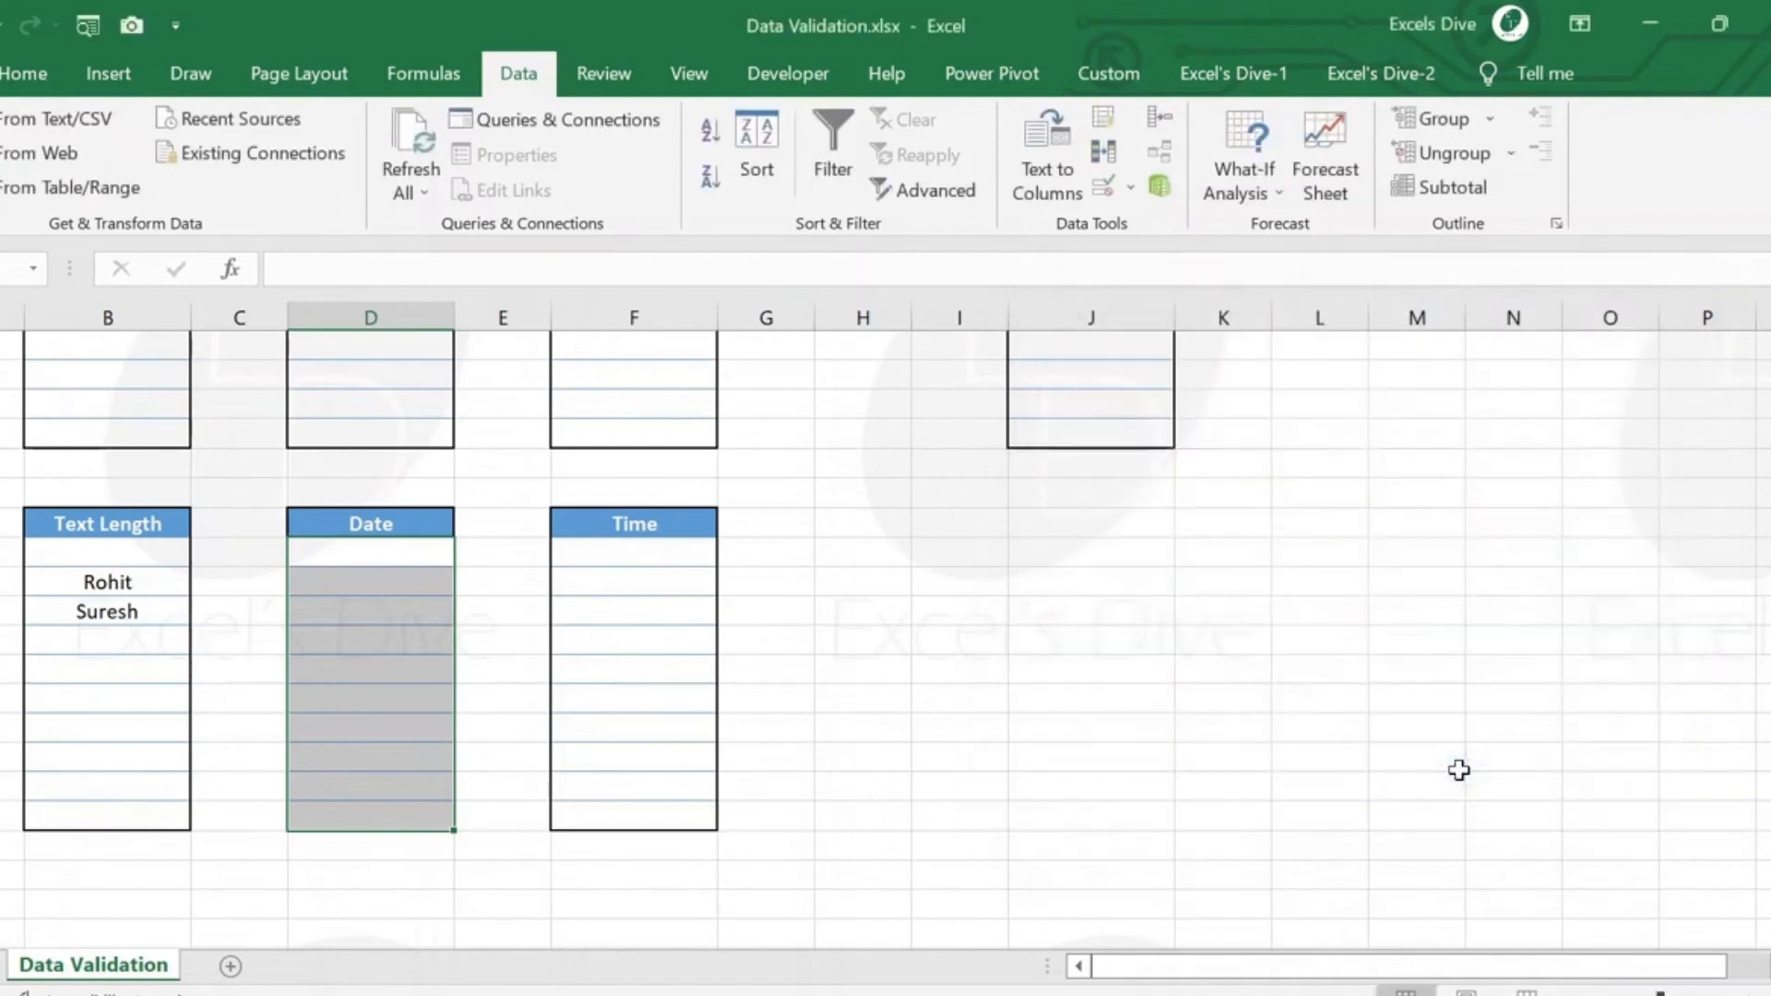
# Test the third Date cell with the out-of-range date 1/1/22, discard it and enter 5/1/22 instead.
pyautogui.click(391, 605)
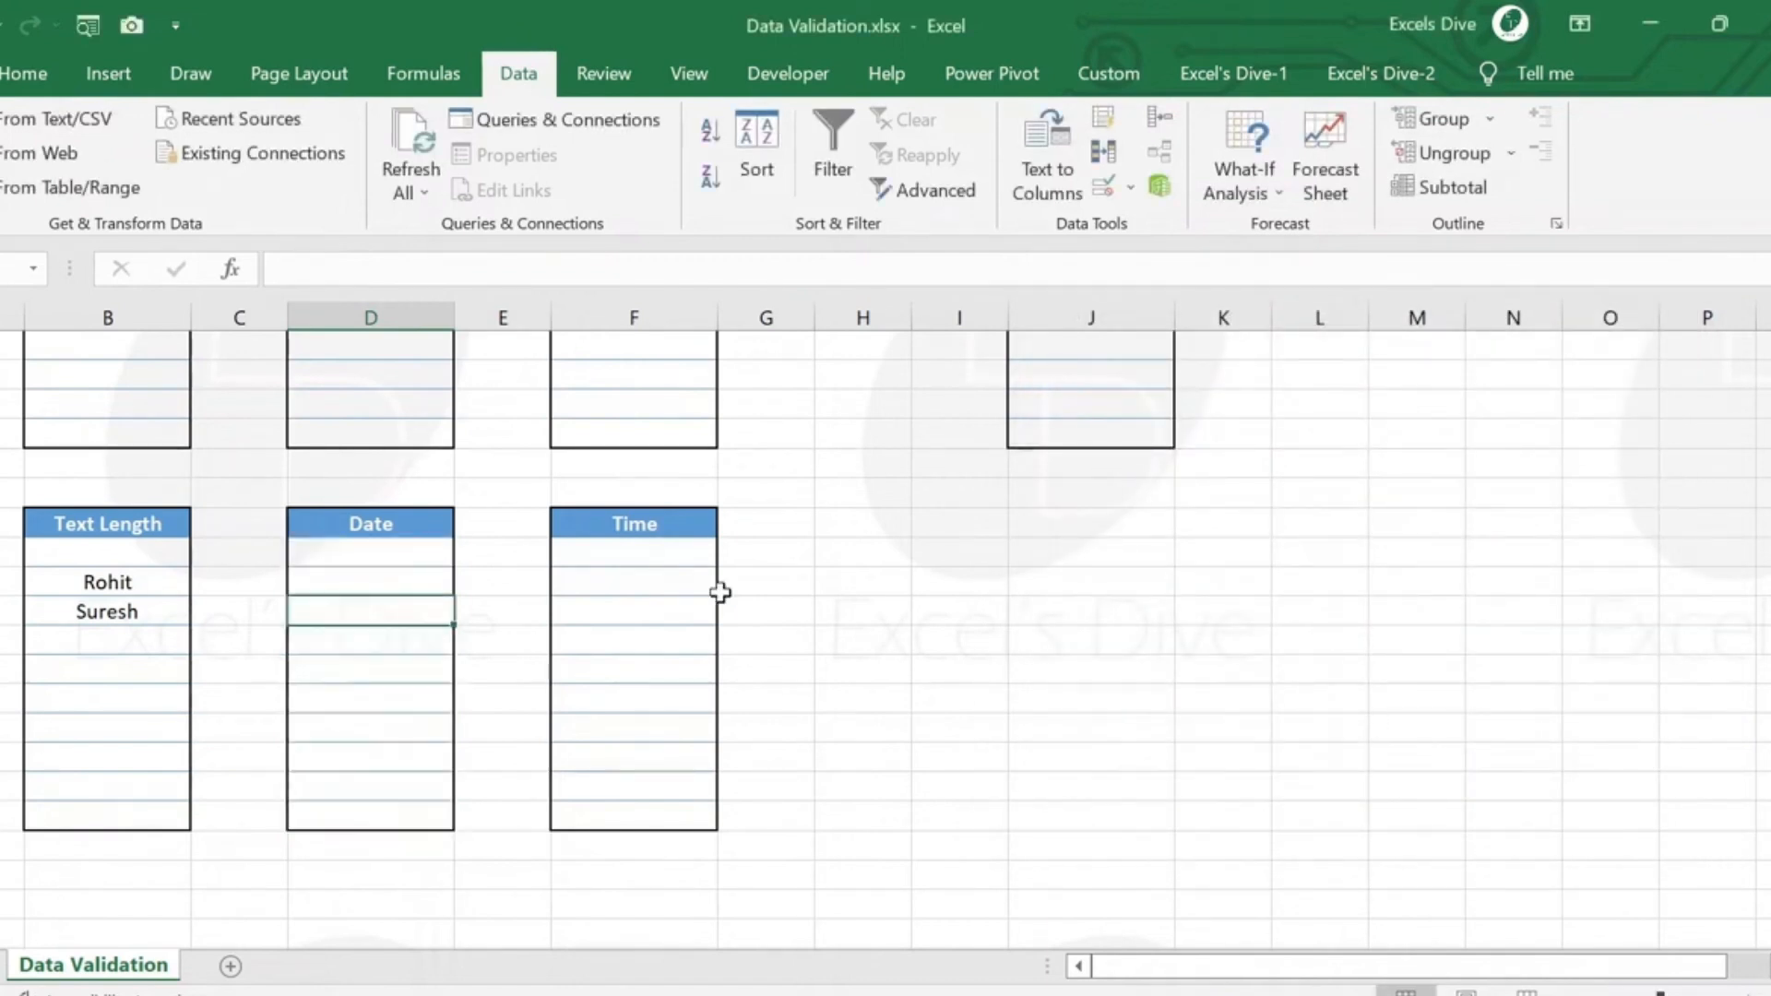
pyautogui.write('1/1/22')
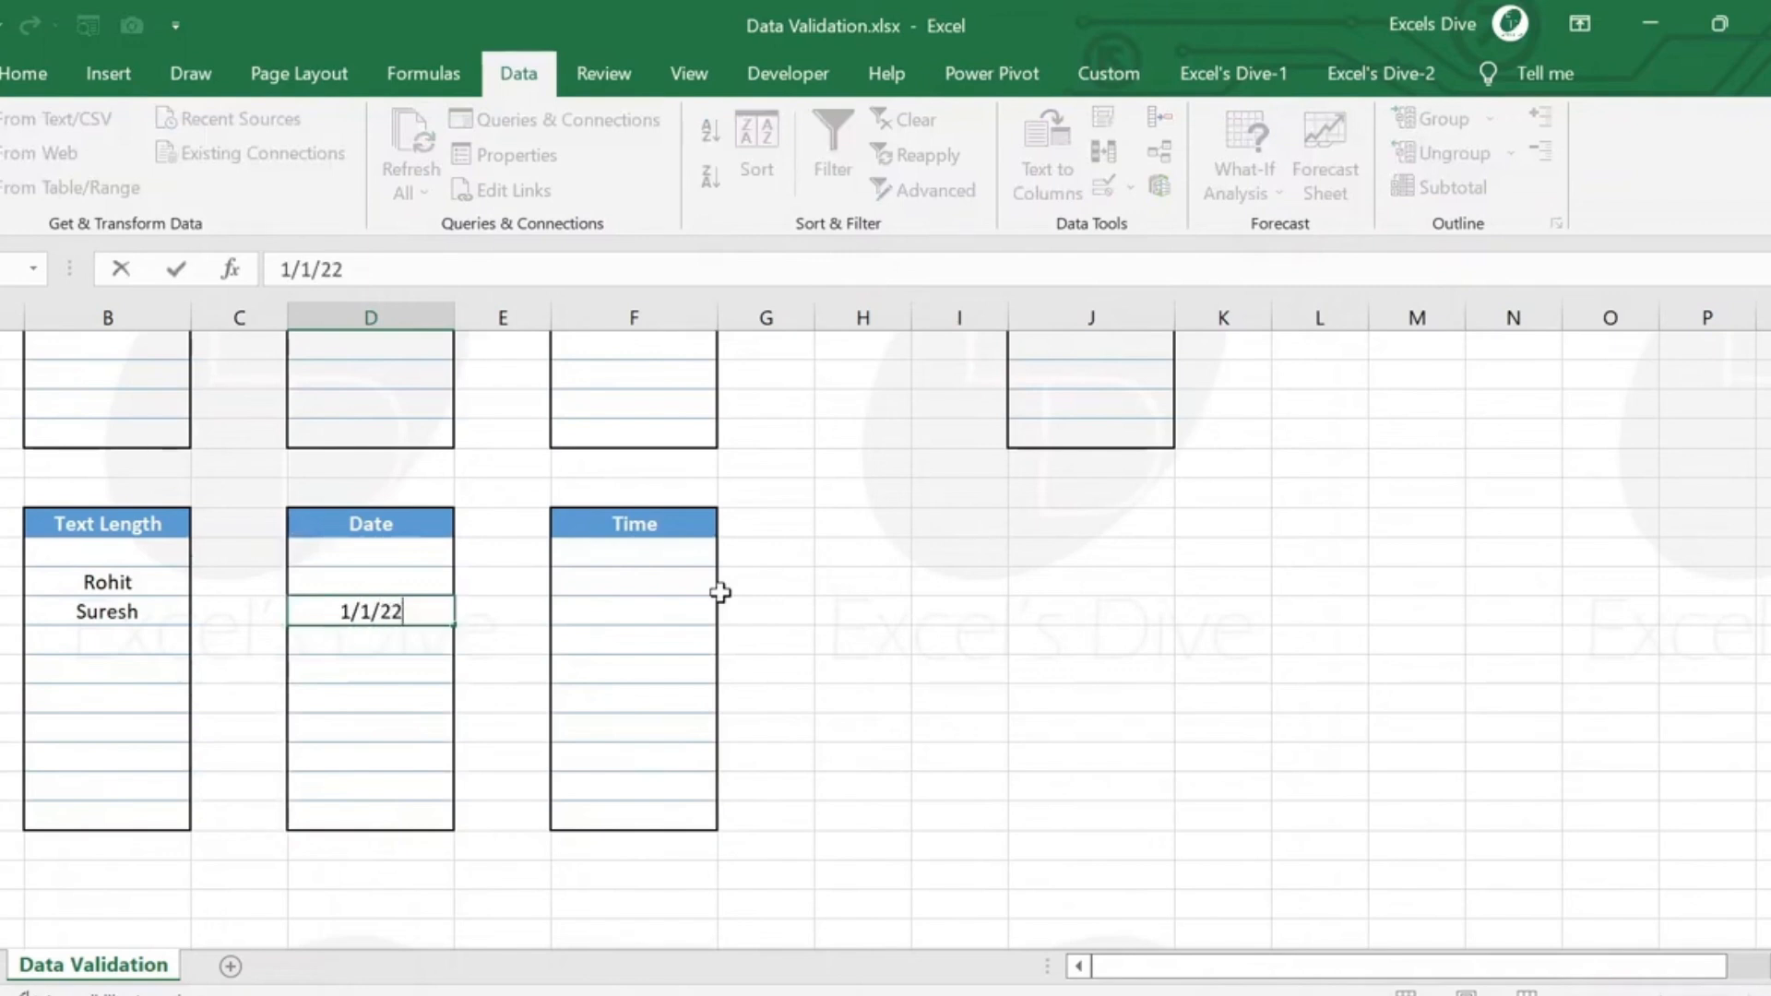
pyautogui.press('Return')
pyautogui.click(722, 596)
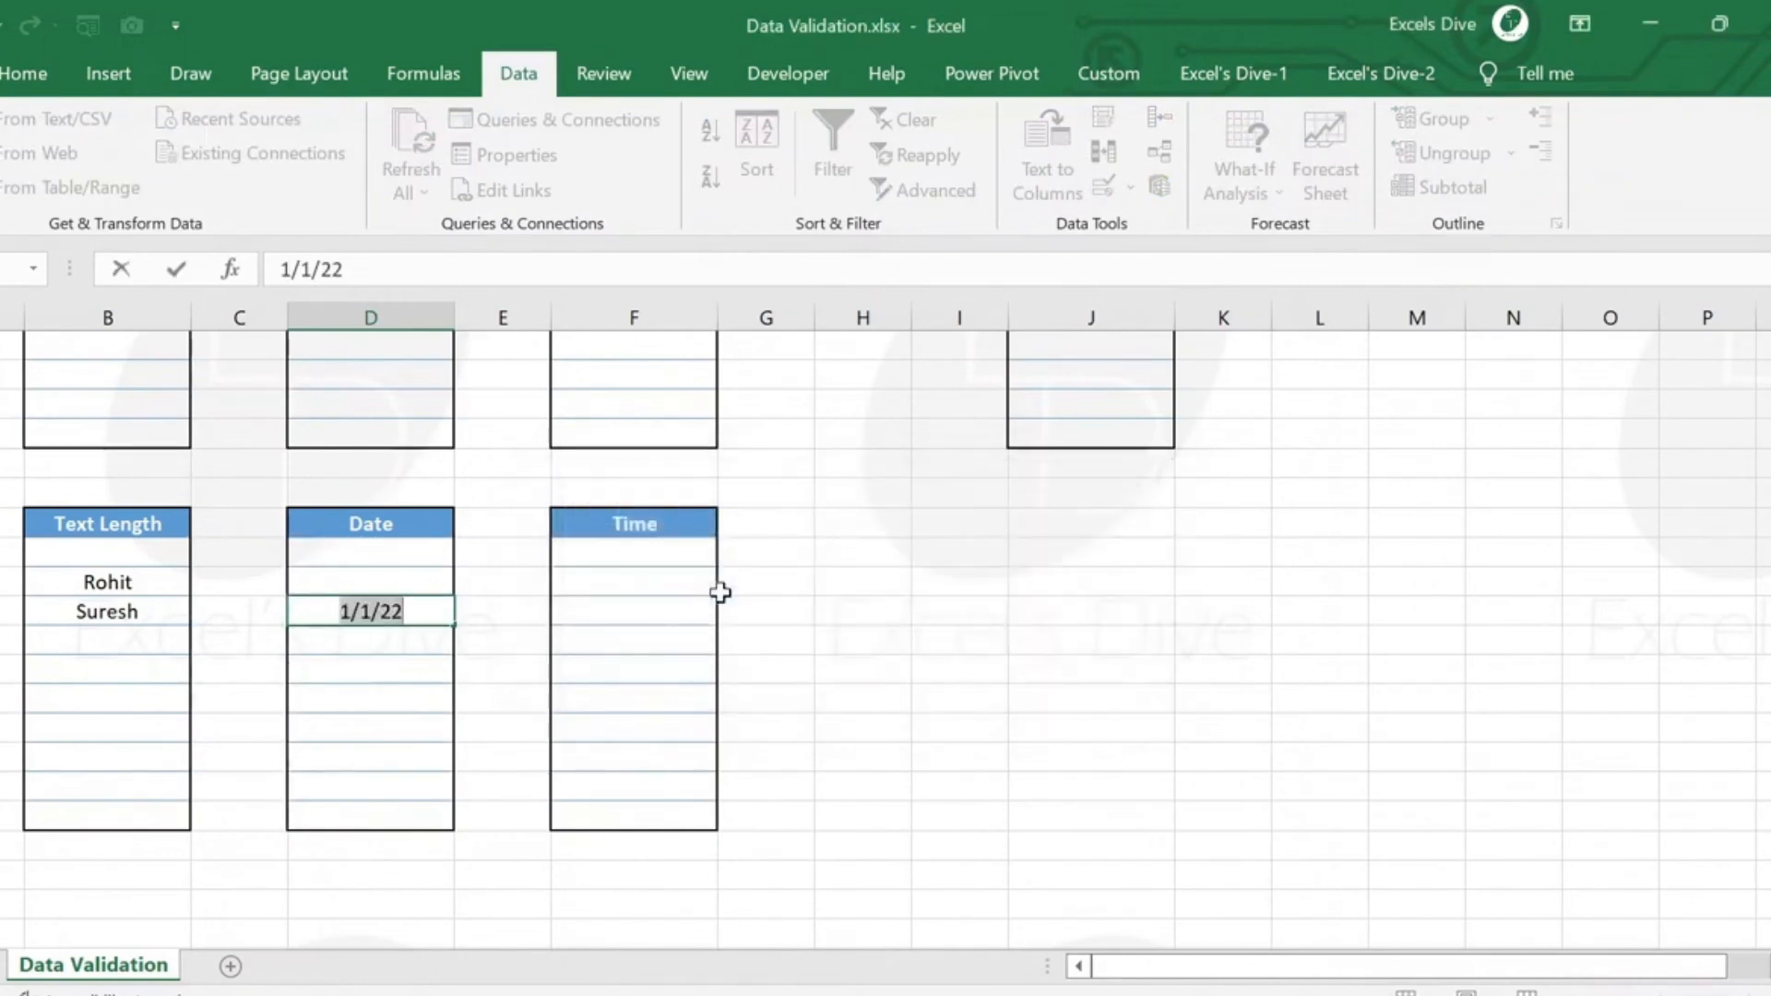
pyautogui.press('Escape')
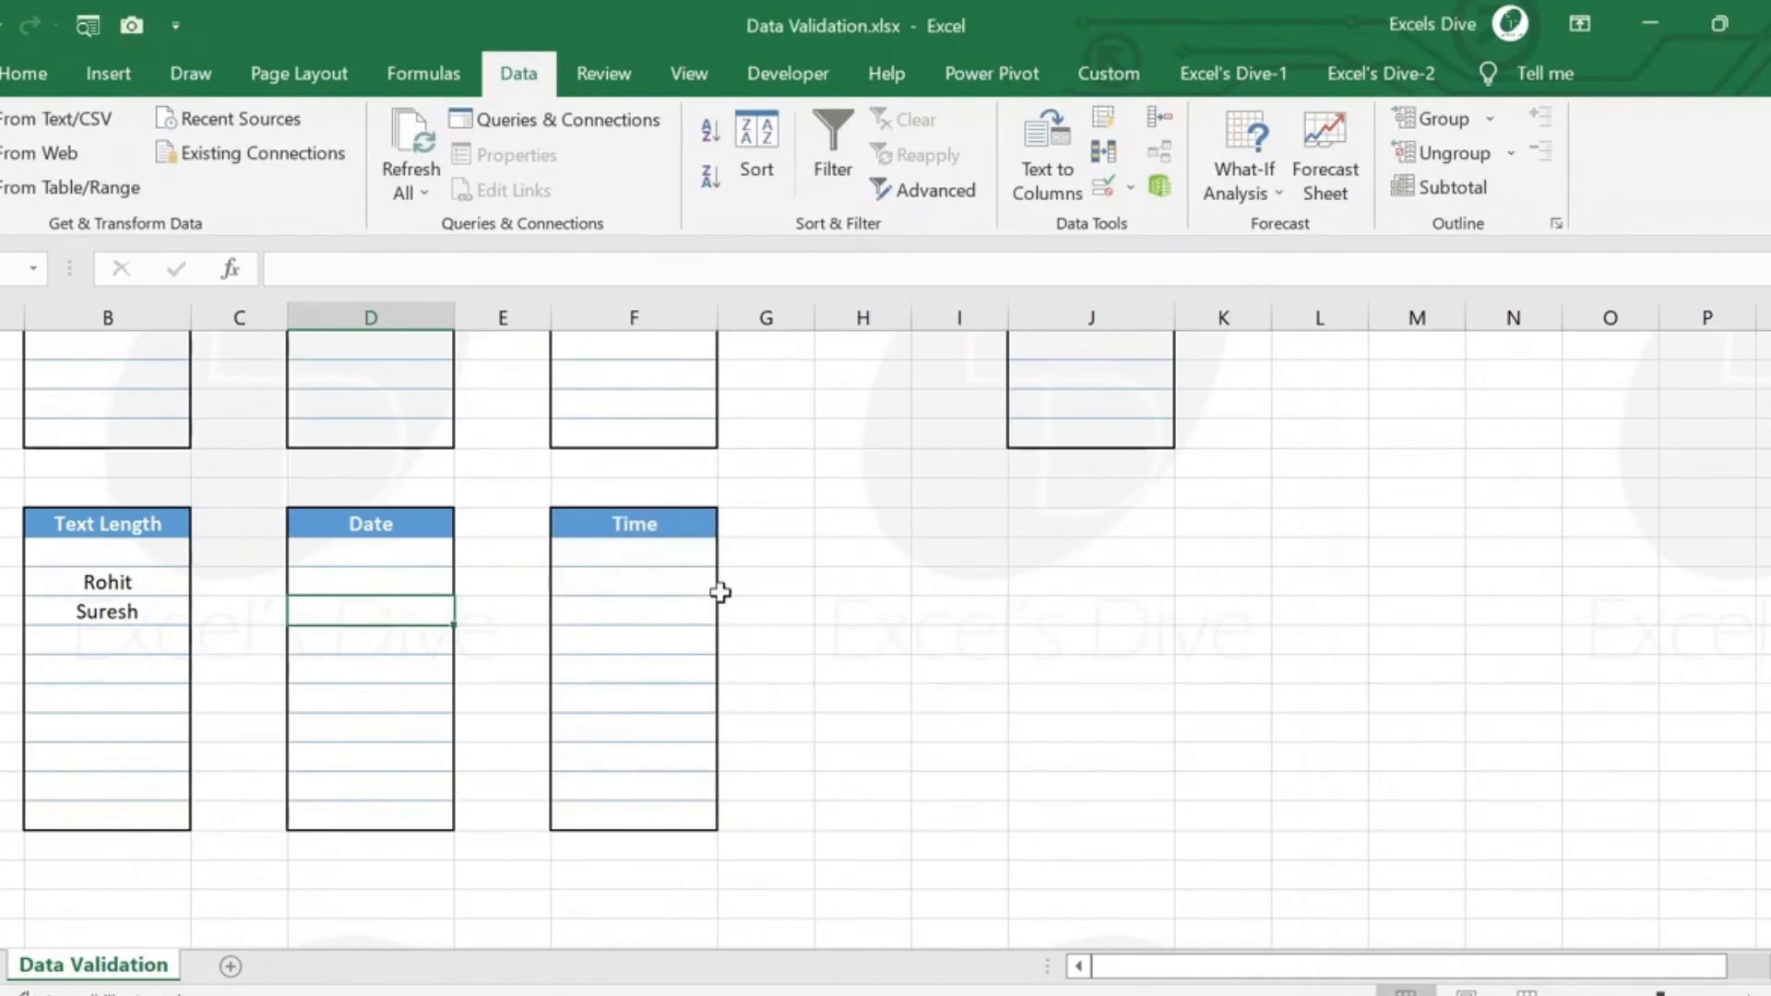
pyautogui.write('5/1/22')
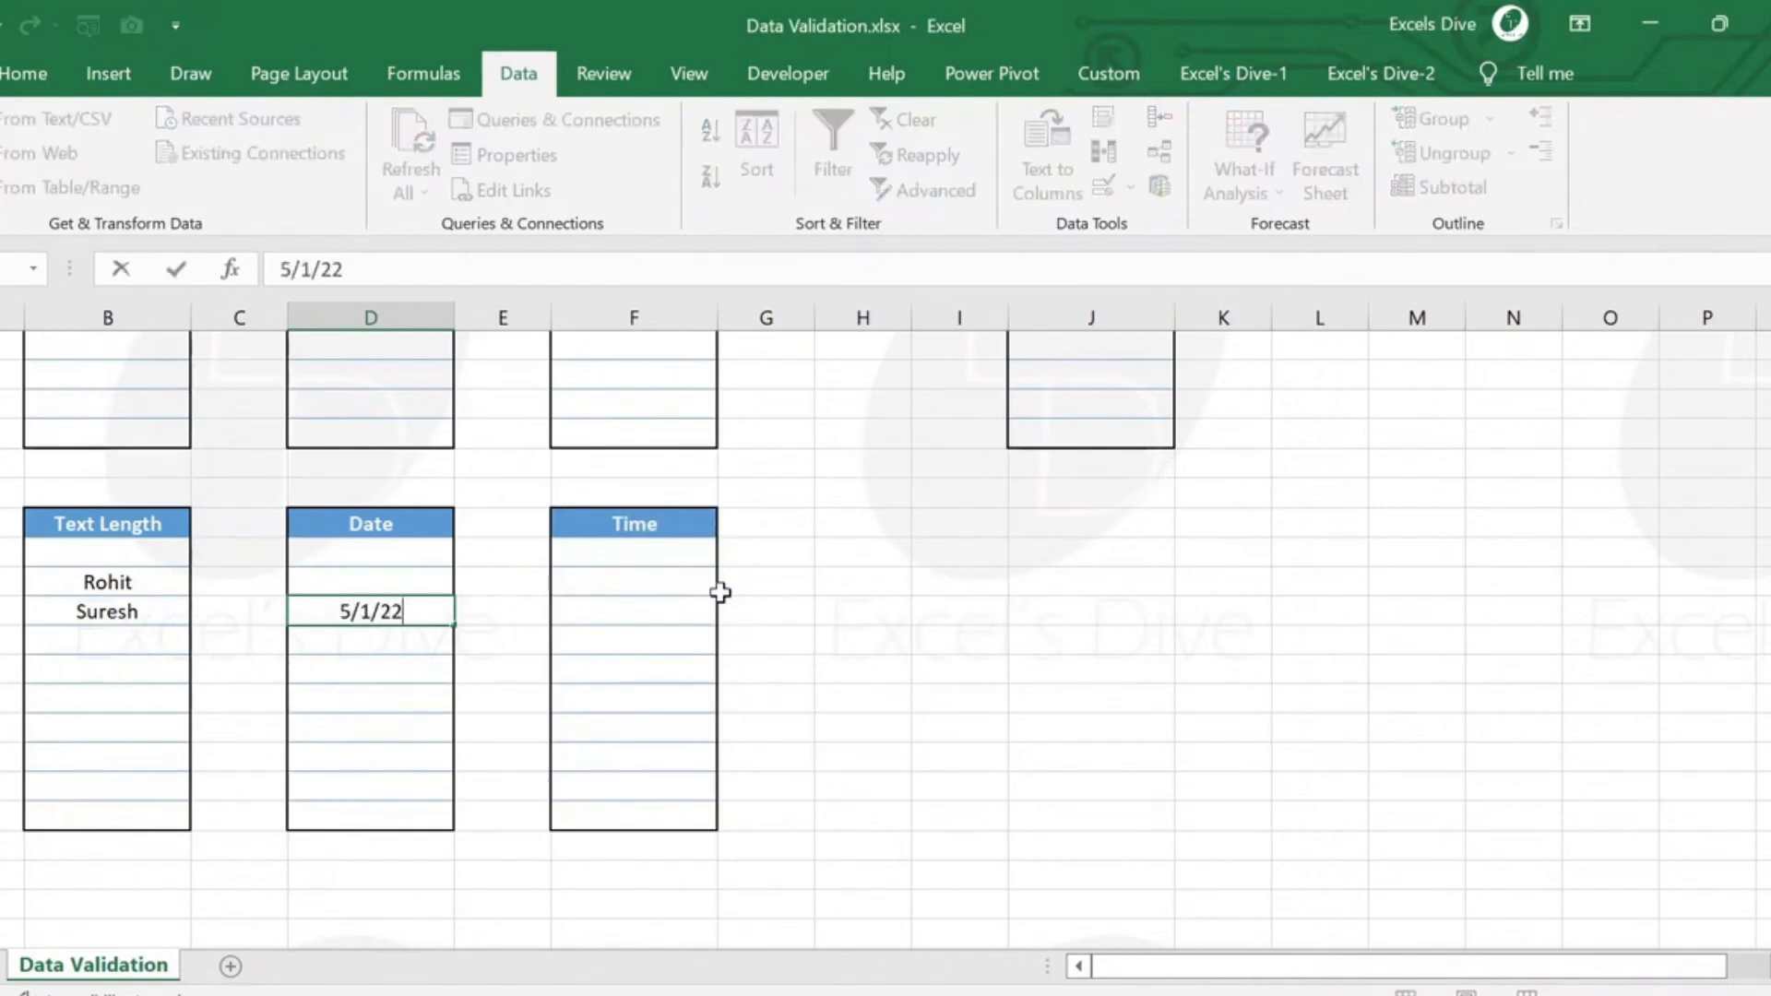
pyautogui.press('Return')
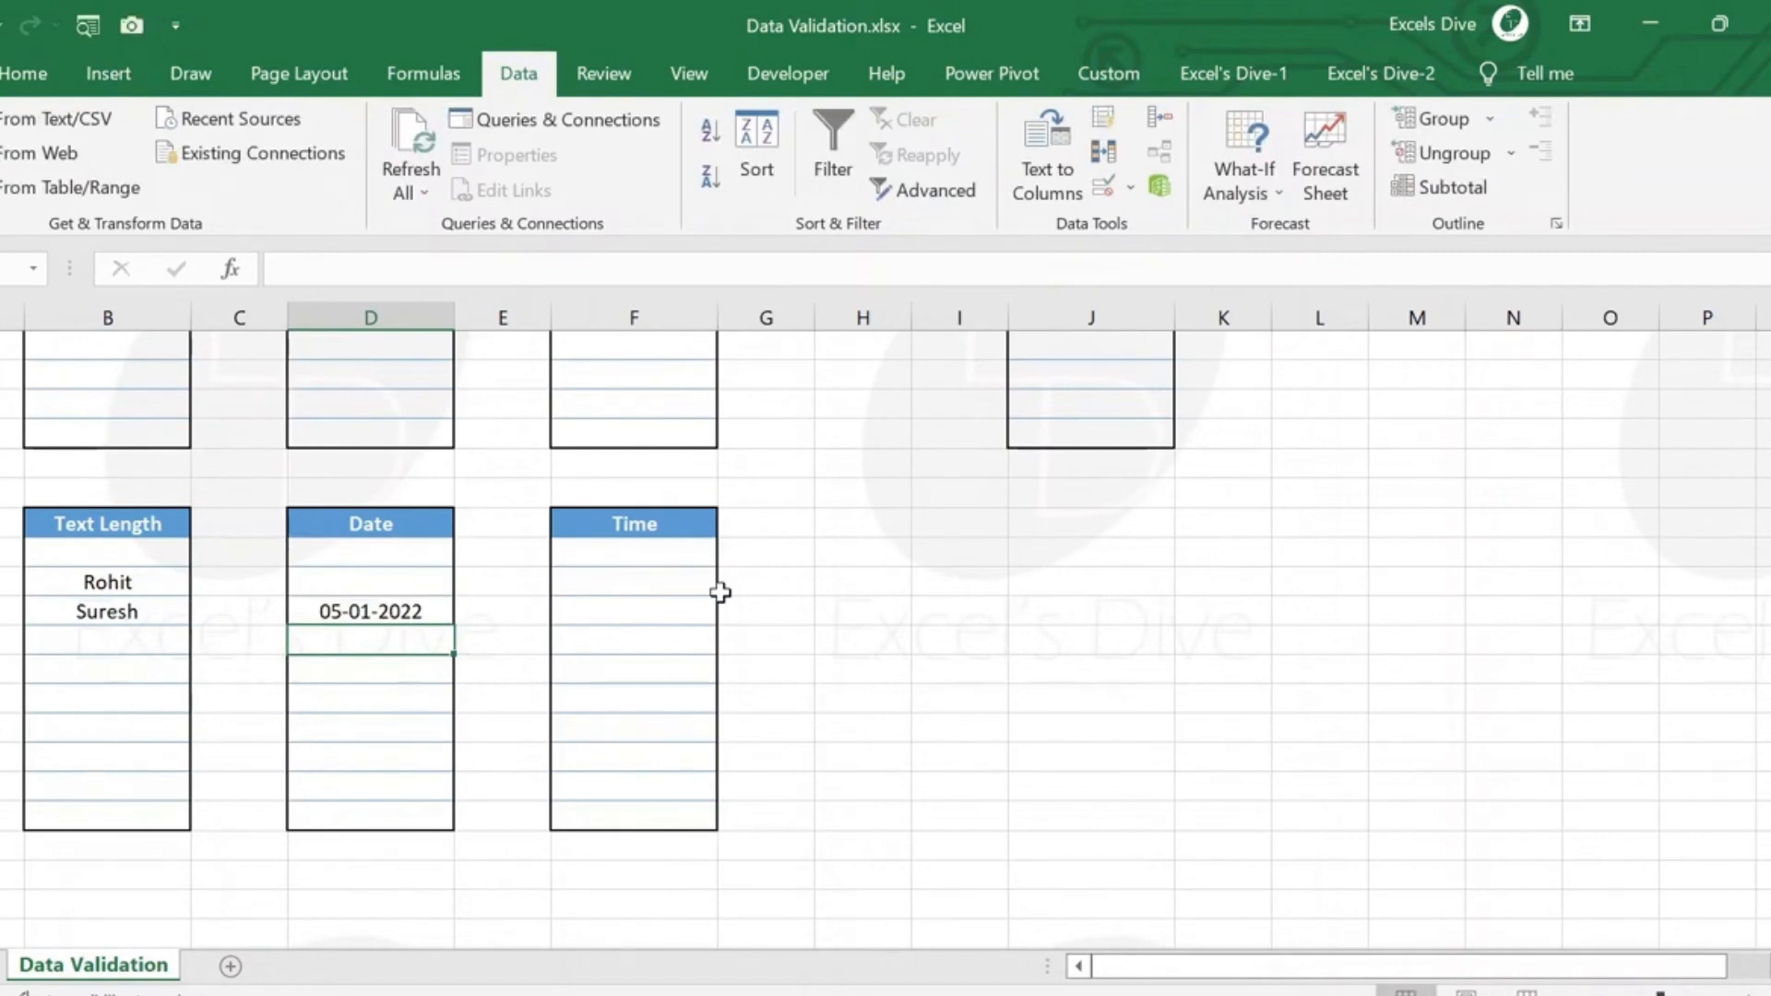
# Reopen the validation rule of the Date cells and review its available comparison conditions, keeping between.
pyautogui.press('Up')
pyautogui.press('Down')
pyautogui.press('Down')
pyautogui.press('Down')
pyautogui.press('Up')
pyautogui.press('Up')
pyautogui.press('Up')
pyautogui.press('Up')
pyautogui.press('Up')
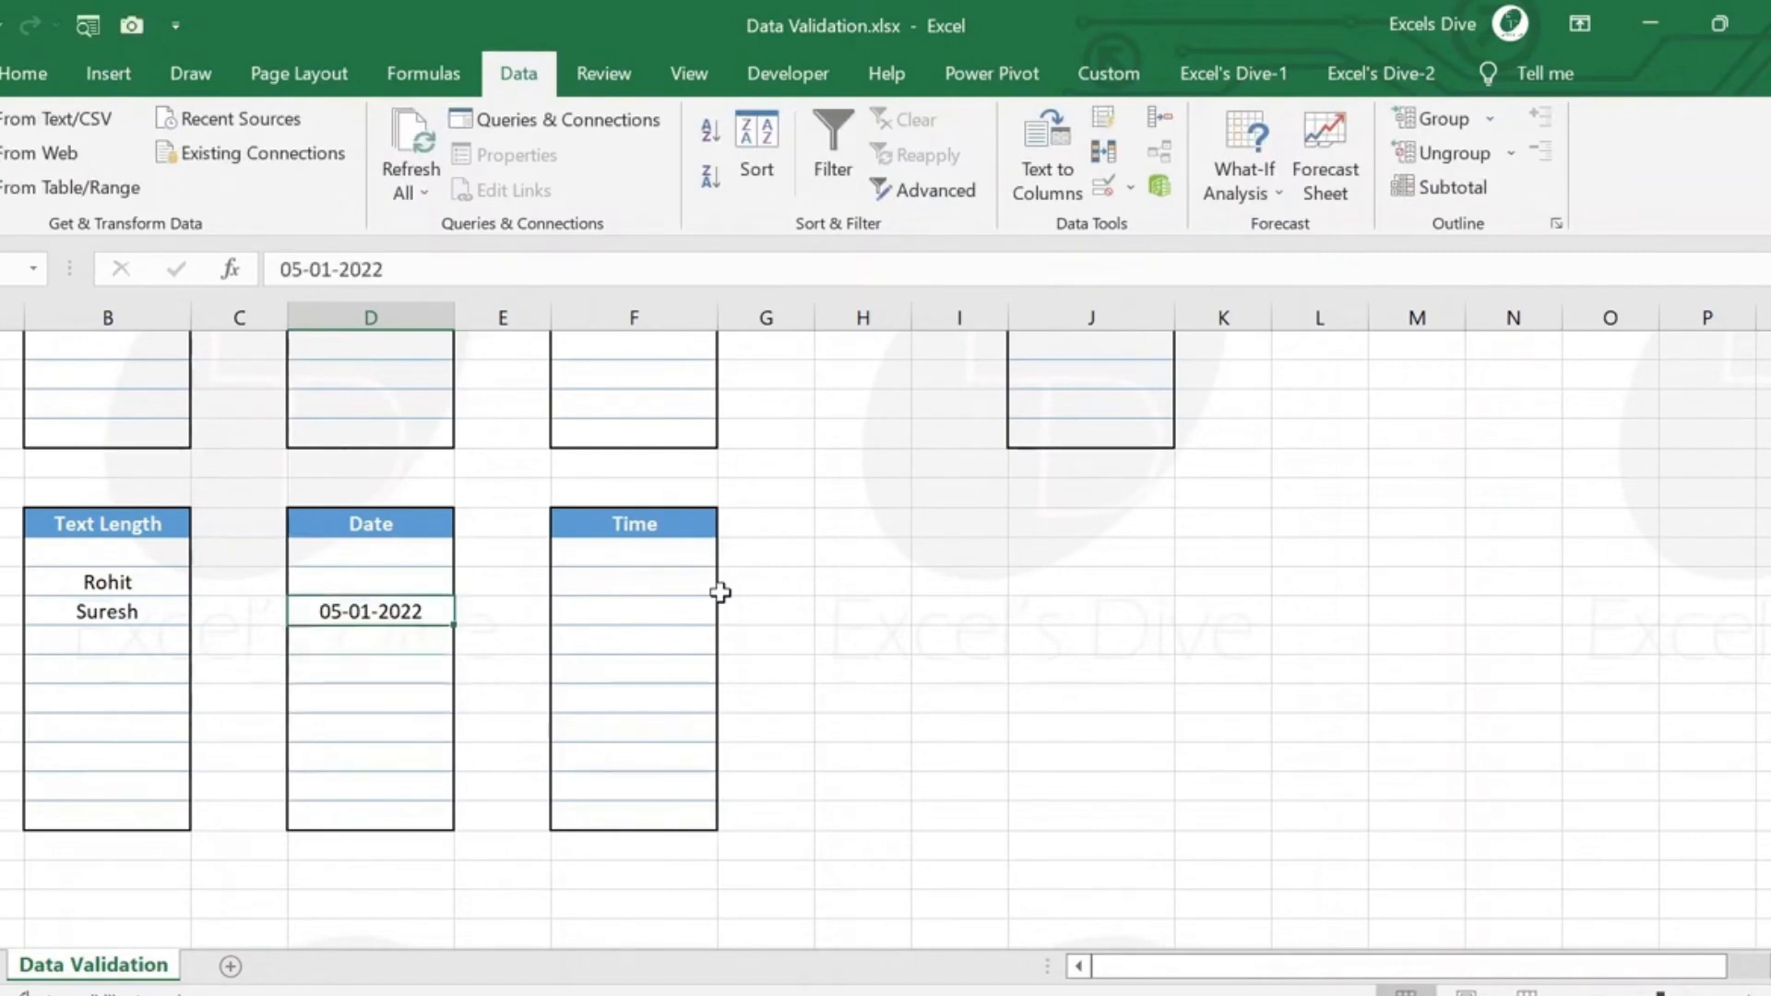
pyautogui.hotkey('shift', 'Down')
pyautogui.hotkey('shift', 'Down')
pyautogui.hotkey('shift', 'Down')
pyautogui.hotkey('shift', 'Down')
pyautogui.hotkey('shift', 'Down')
pyautogui.hotkey('shift', 'Down')
pyautogui.hotkey('shift', 'Down')
pyautogui.hotkey('shift', 'Down')
pyautogui.hotkey('shift', 'Down')
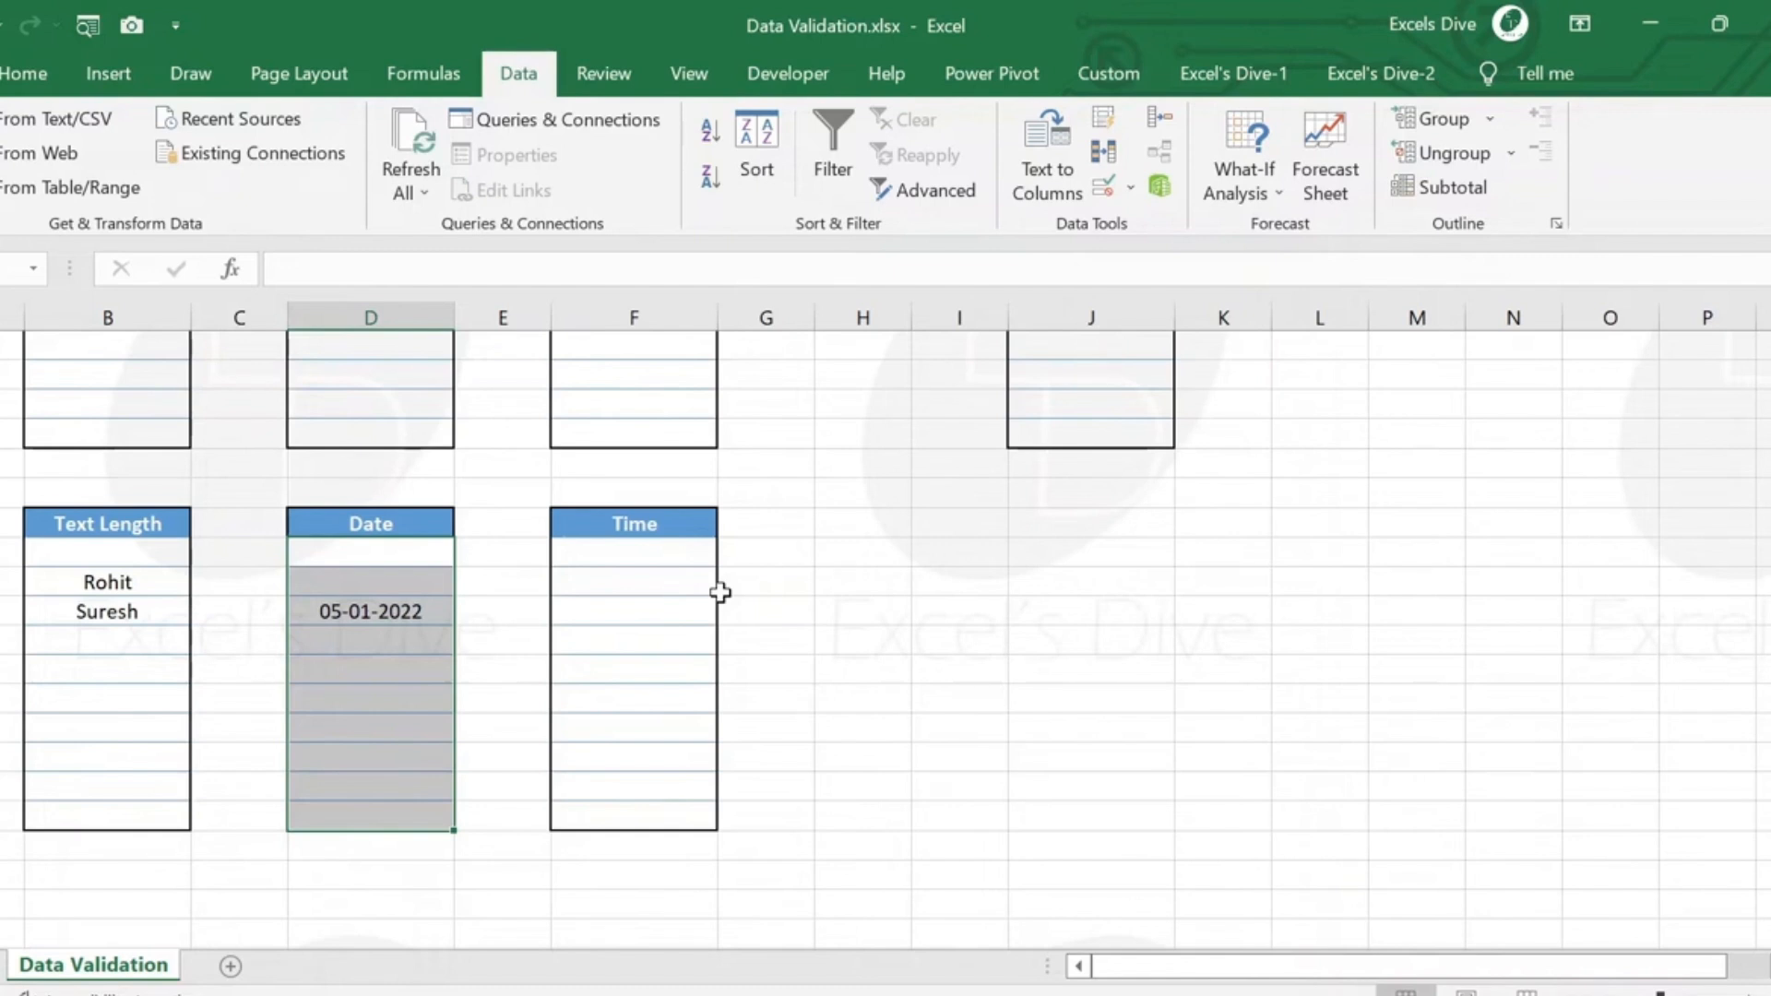
pyautogui.click(1103, 188)
pyautogui.click(1277, 530)
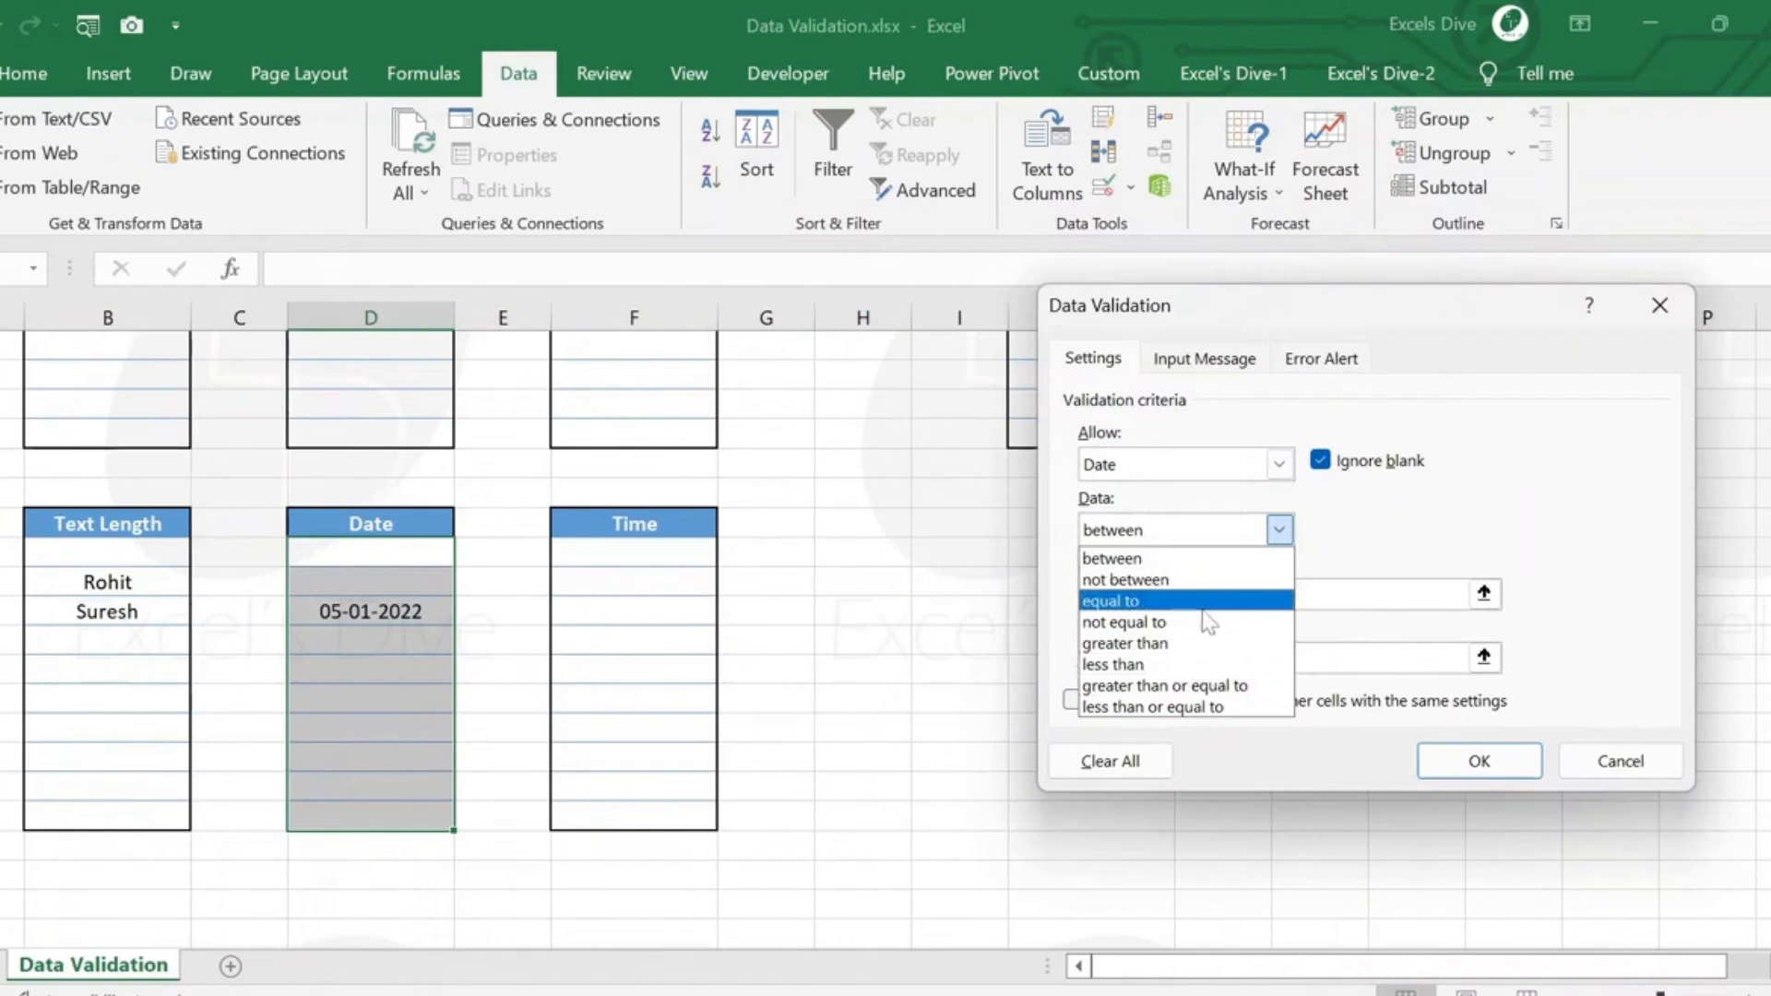
pyautogui.press('Escape')
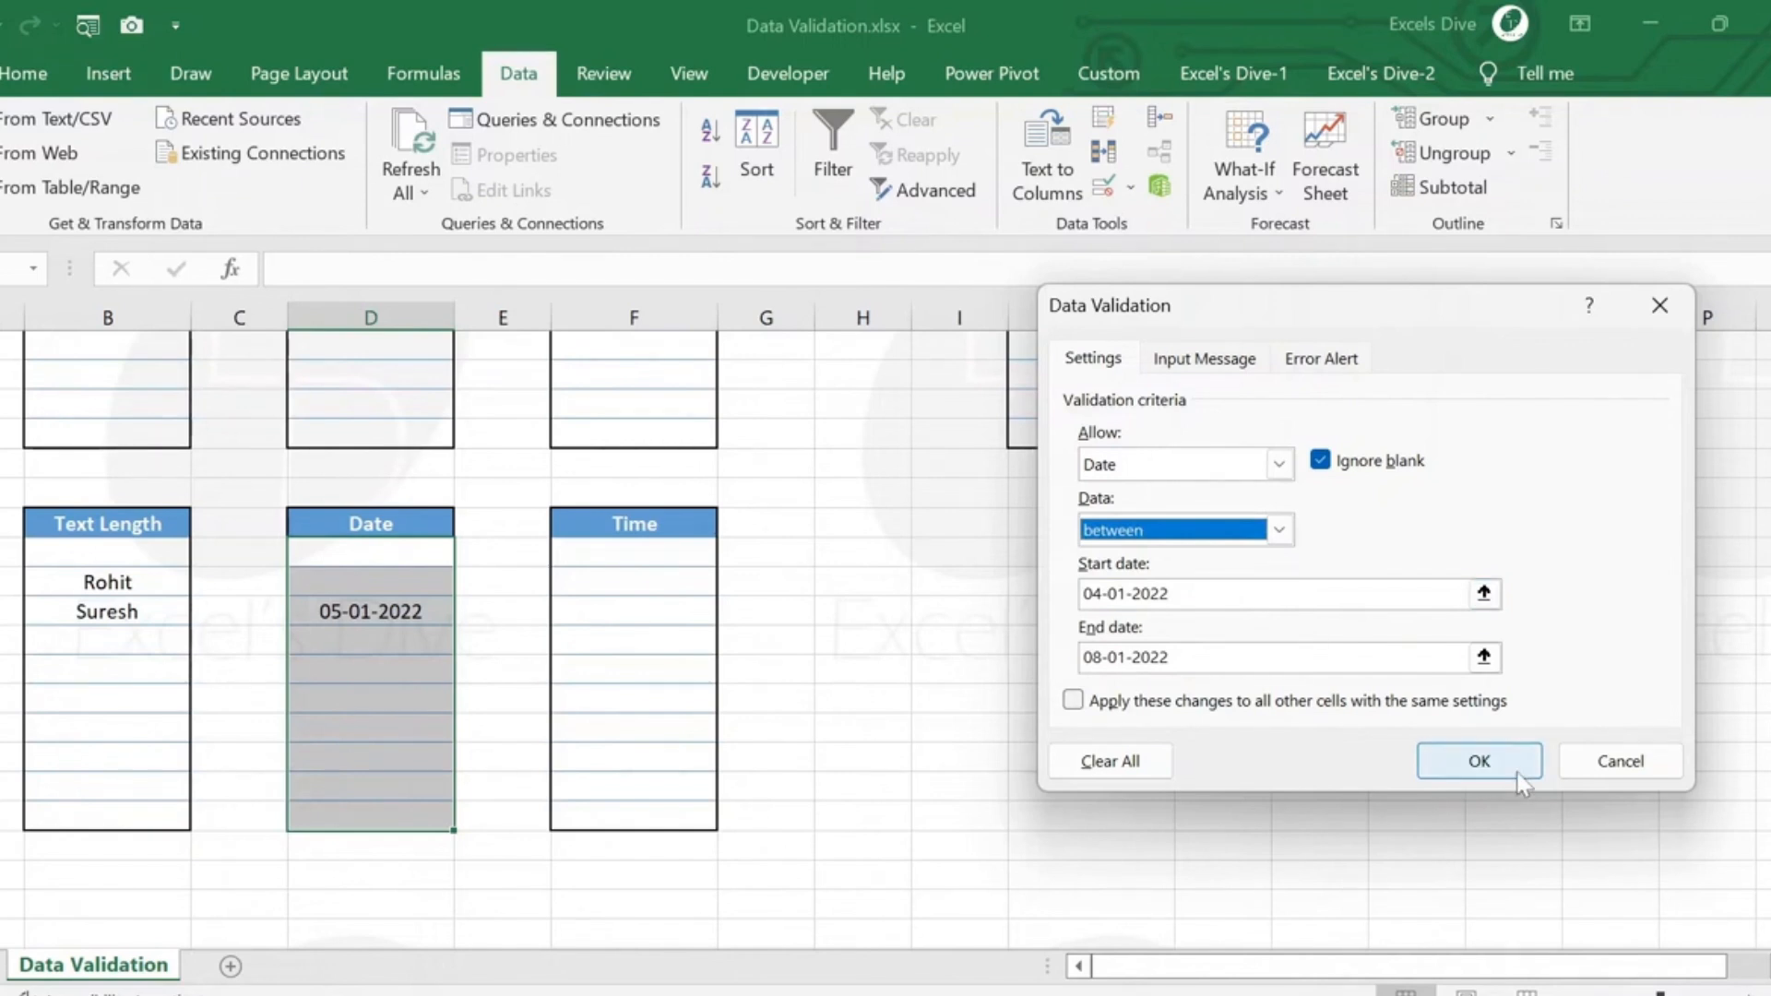
pyautogui.click(1479, 762)
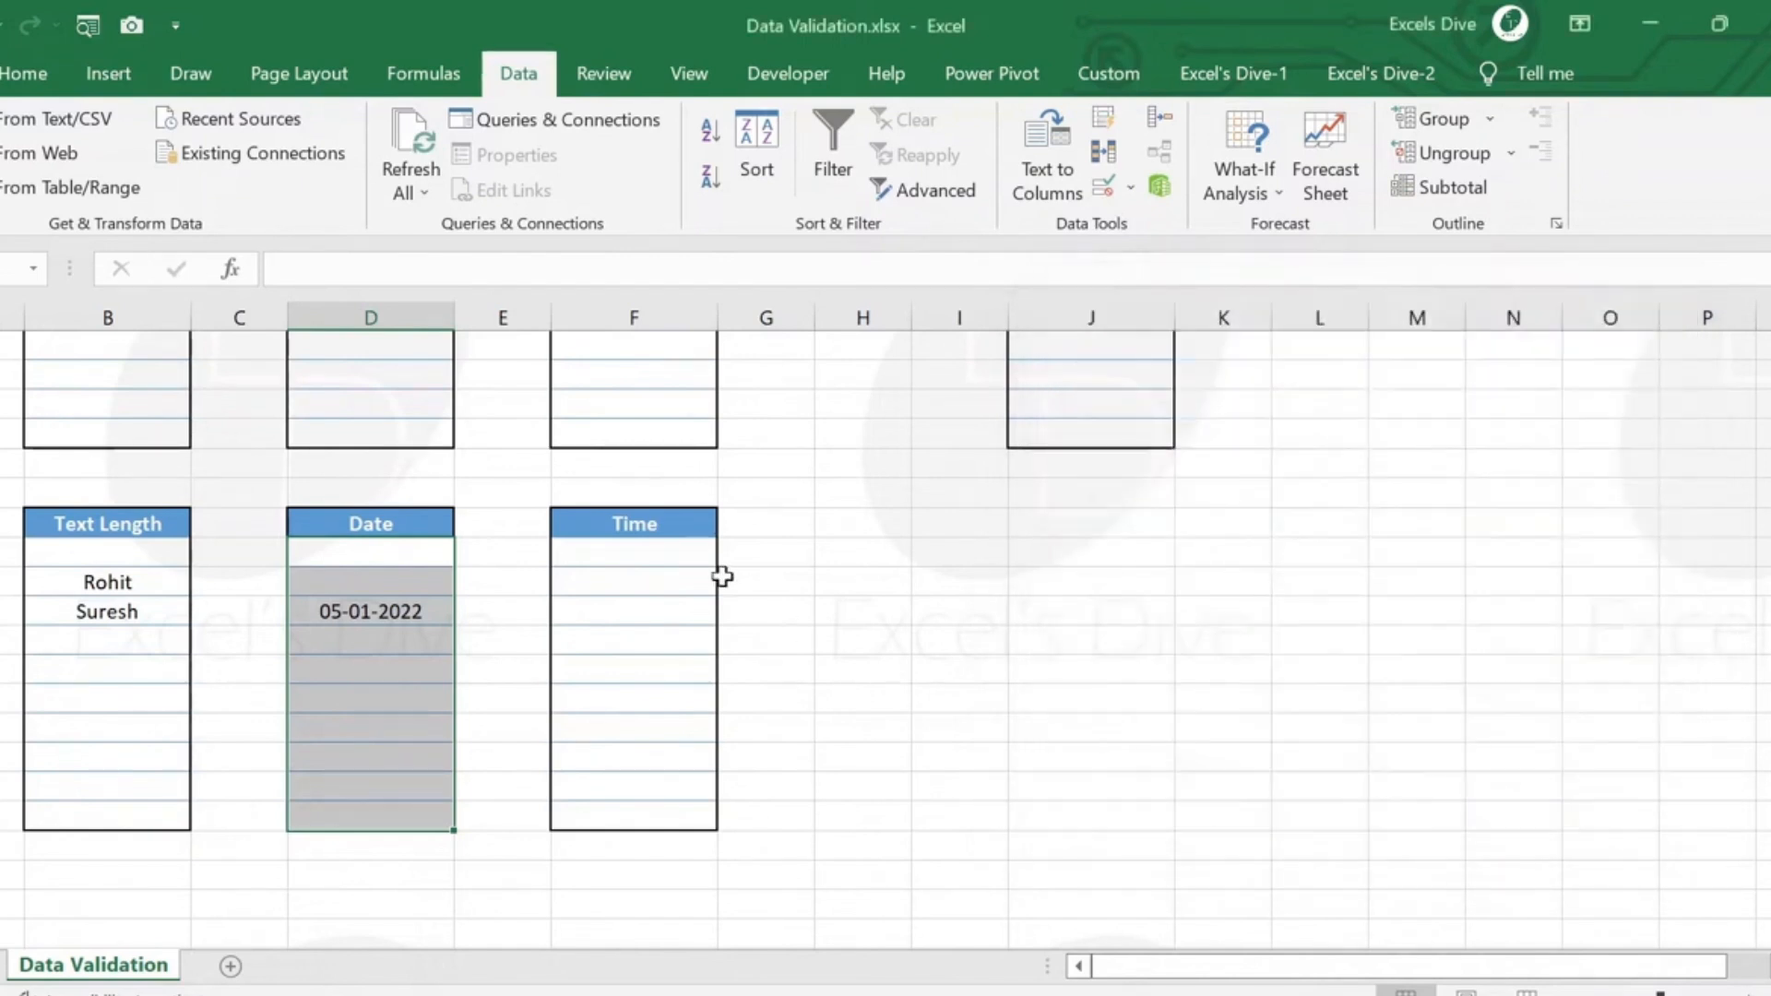
# Start a data validation rule on all blank cells under Time, with Time as the allowed type.
pyautogui.click(692, 558)
pyautogui.hotkey('shift', 'Down')
pyautogui.hotkey('shift', 'Down')
pyautogui.hotkey('shift', 'Down')
pyautogui.hotkey('shift', 'Down')
pyautogui.hotkey('shift', 'Down')
pyautogui.hotkey('shift', 'Down')
pyautogui.hotkey('shift', 'Down')
pyautogui.hotkey('shift', 'Down')
pyautogui.hotkey('shift', 'Down')
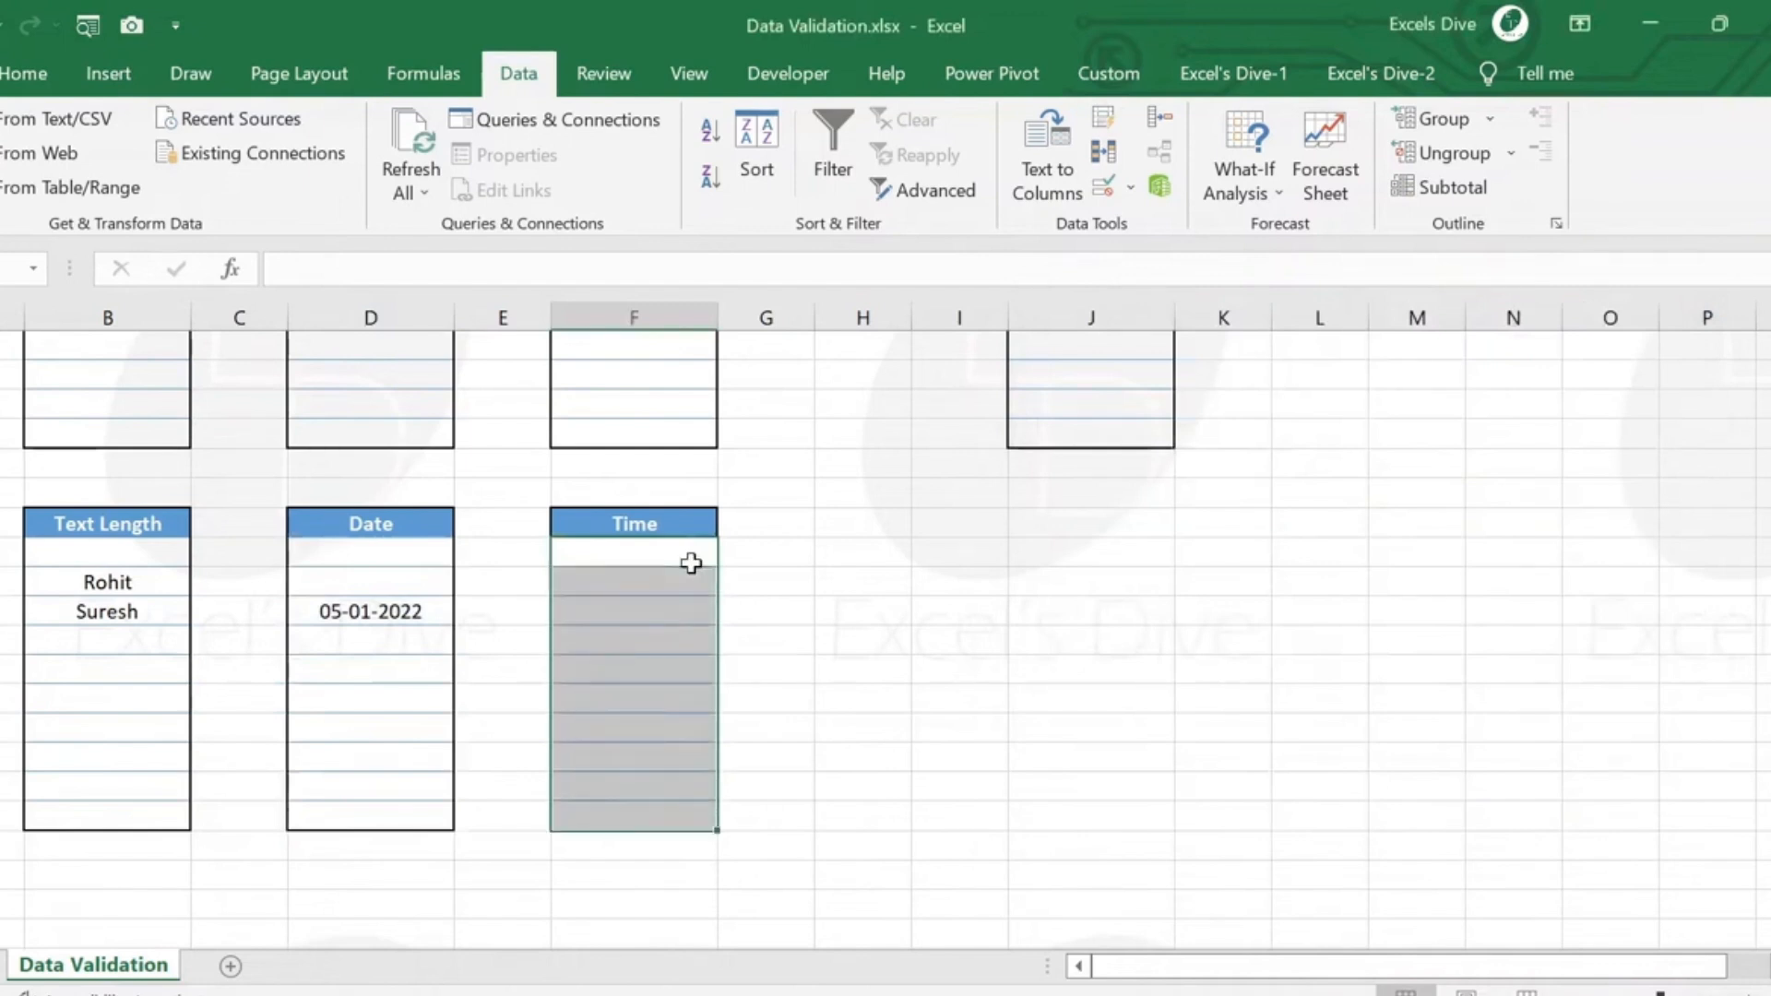
pyautogui.click(1104, 193)
pyautogui.click(1279, 464)
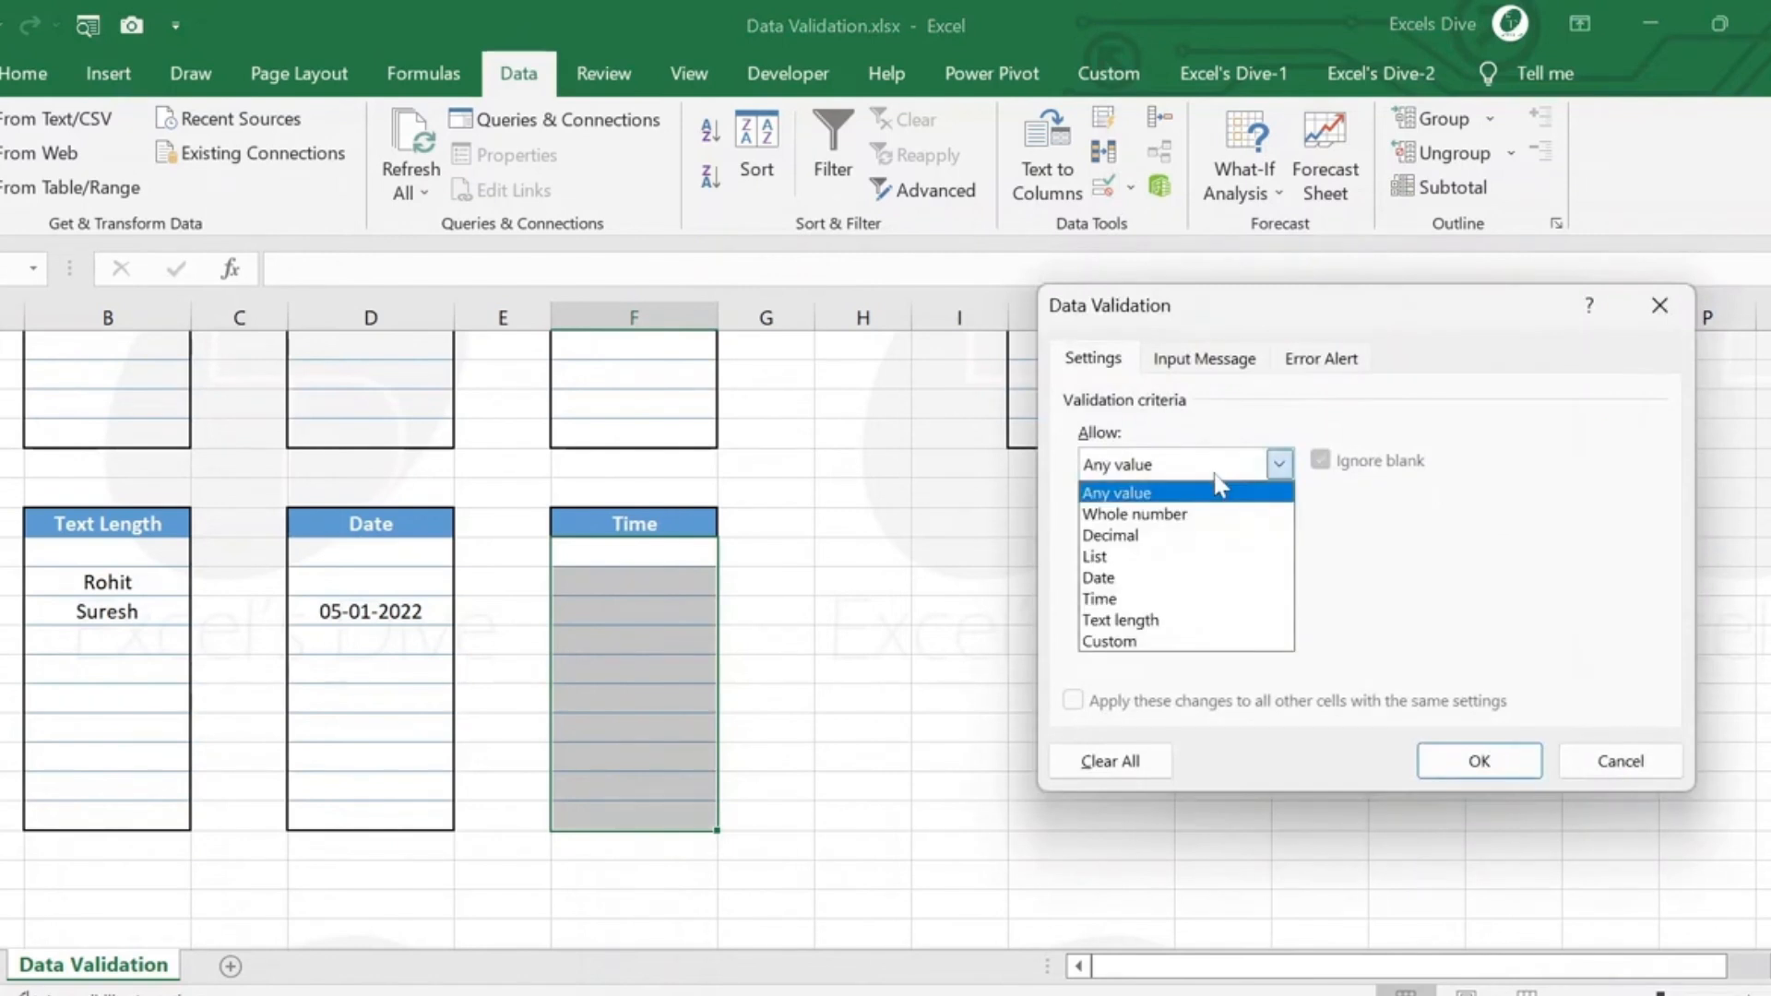
pyautogui.click(1190, 599)
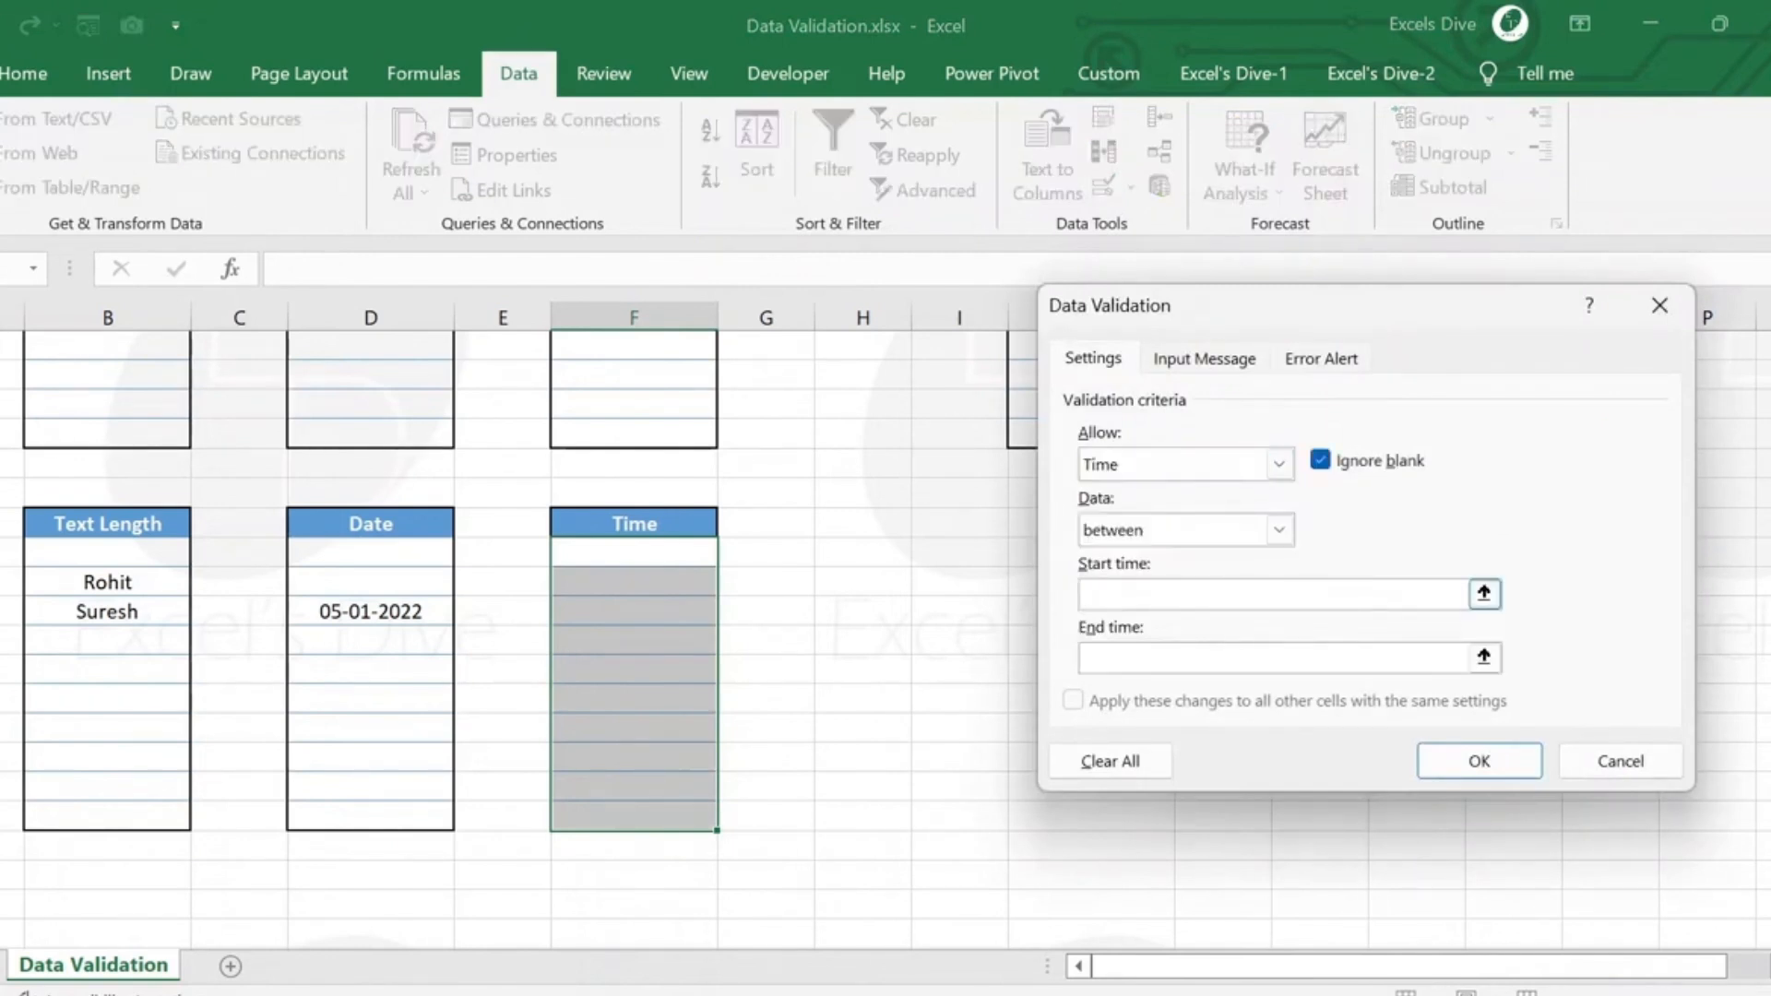
# Limit the allowed times to between 8:00 and 18:00 and apply the rule.
pyautogui.write('8:00')
pyautogui.press('Tab')
pyautogui.write('10')
pyautogui.press('BackSpace')
pyautogui.write('8:00')
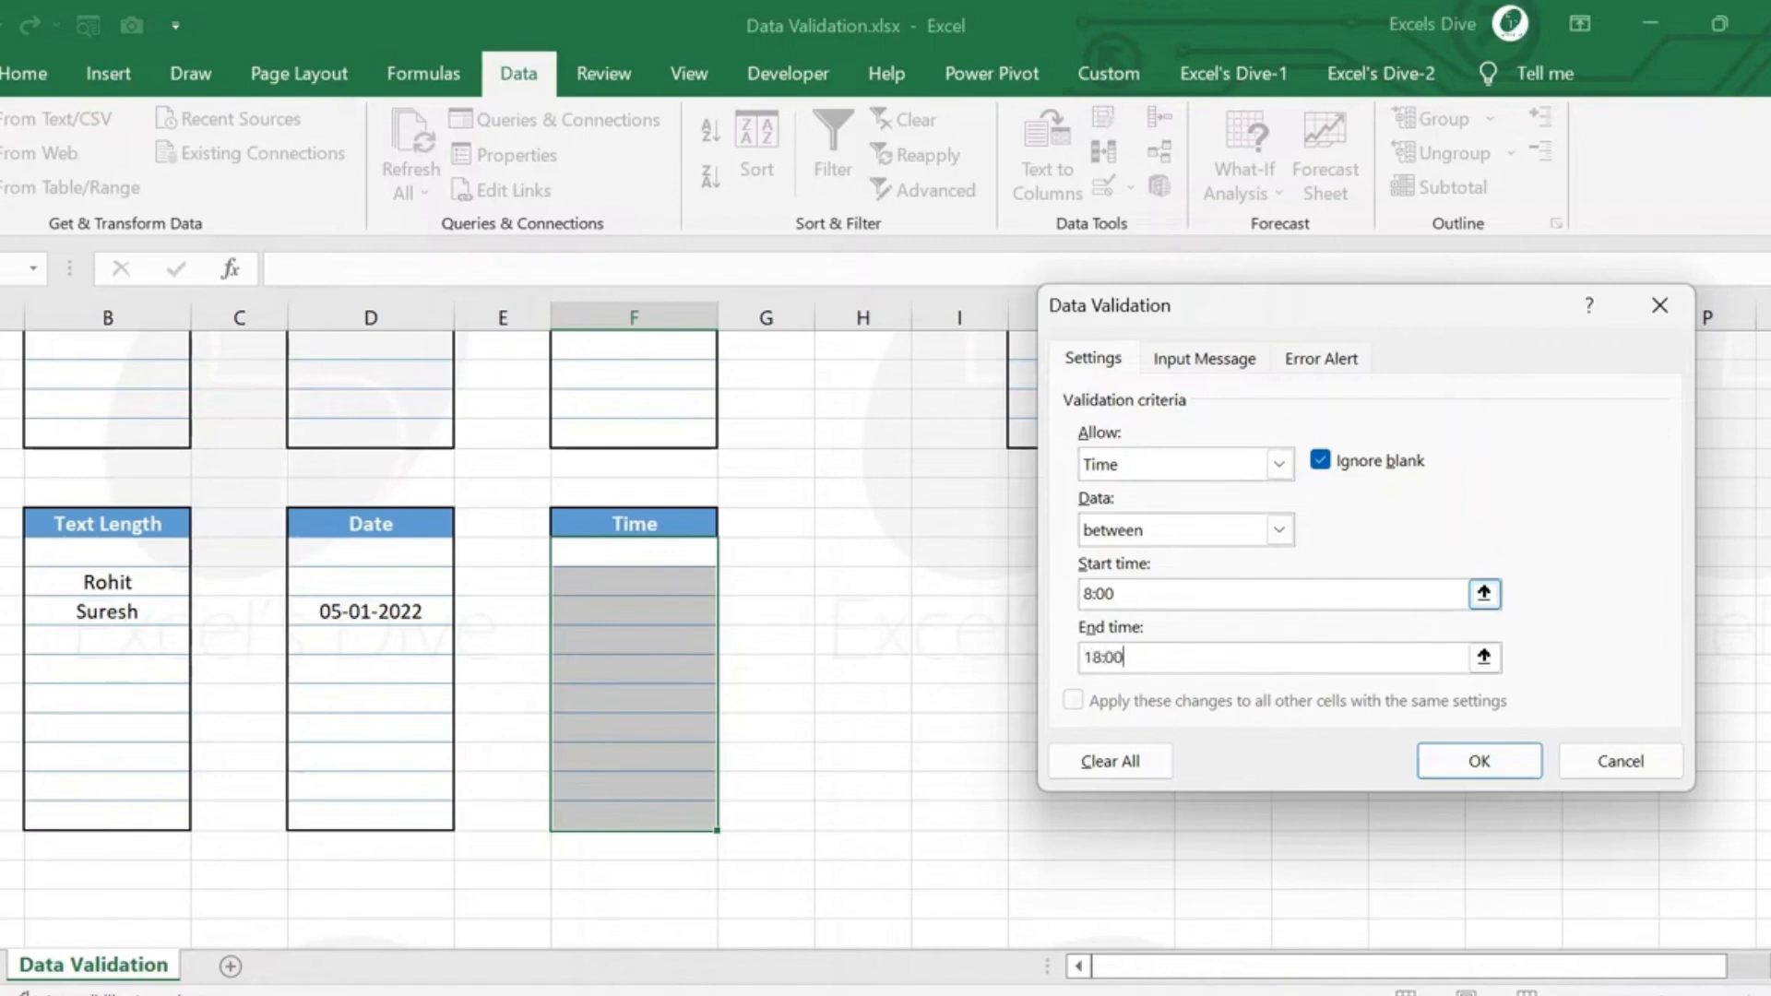
pyautogui.click(1451, 764)
# Test the third Time cell with the out-of-range time 7:00, retry and enter 9:00 instead.
pyautogui.click(602, 609)
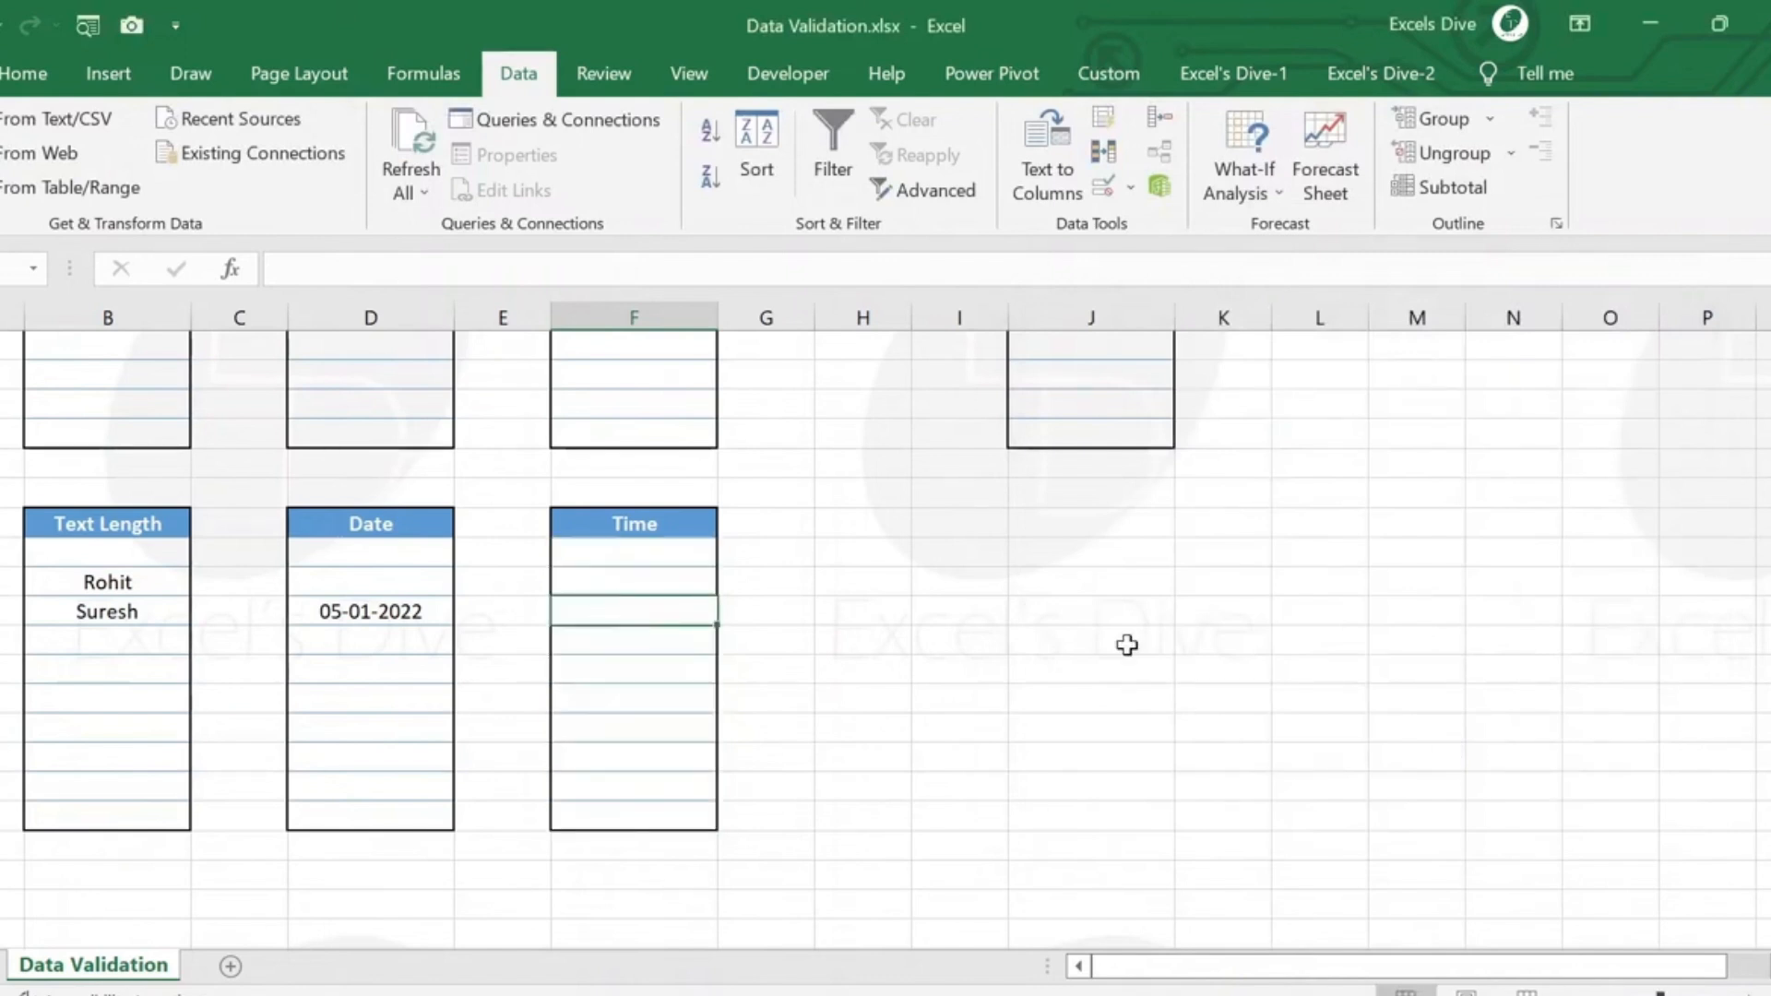
pyautogui.write('7:00')
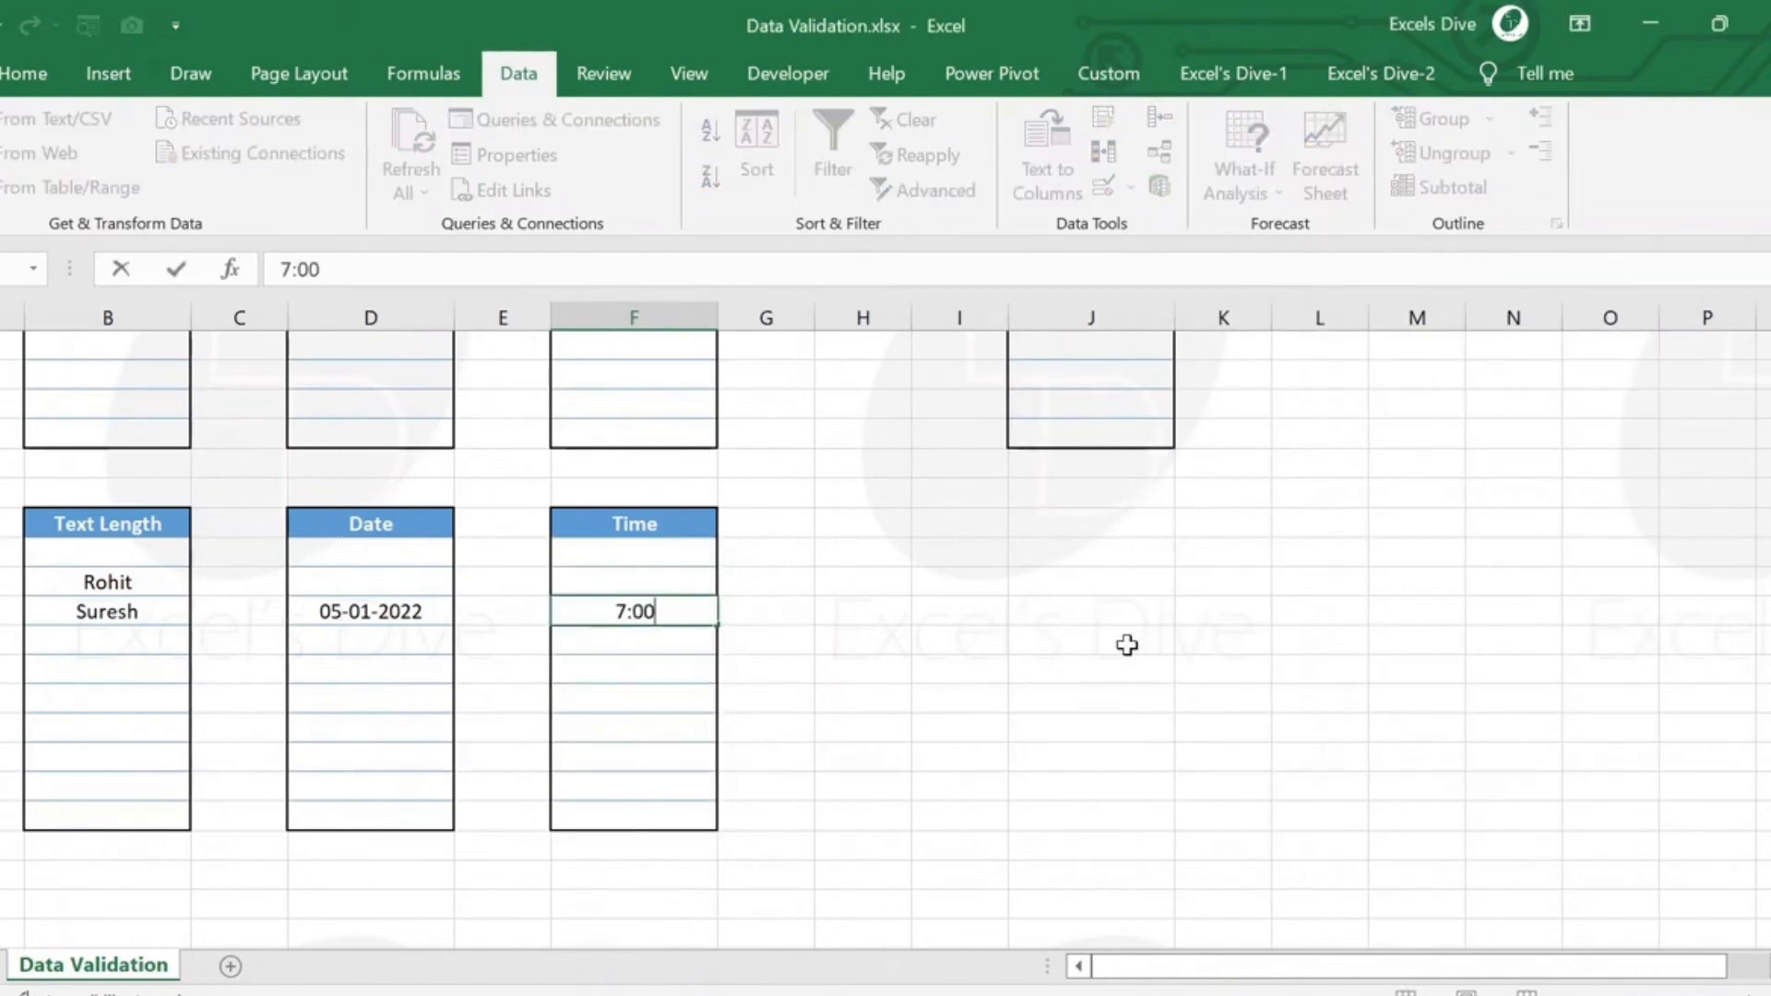
pyautogui.press('Return')
pyautogui.press('Return')
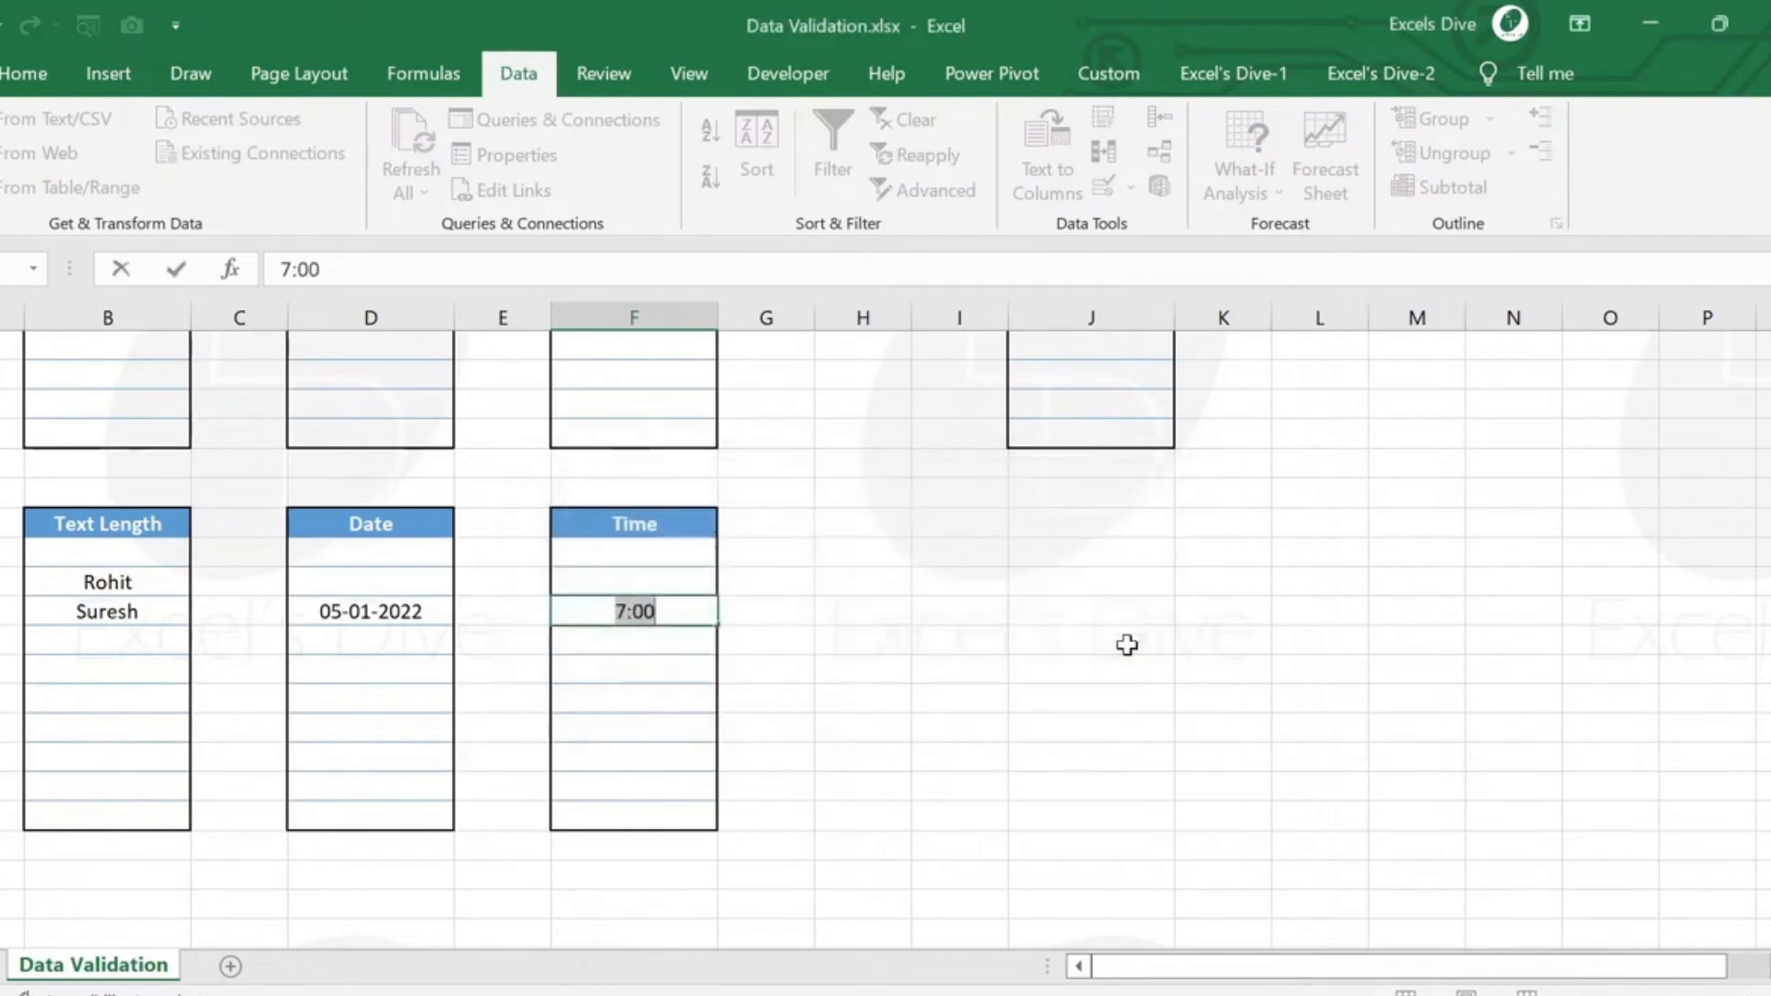
pyautogui.write('9:00')
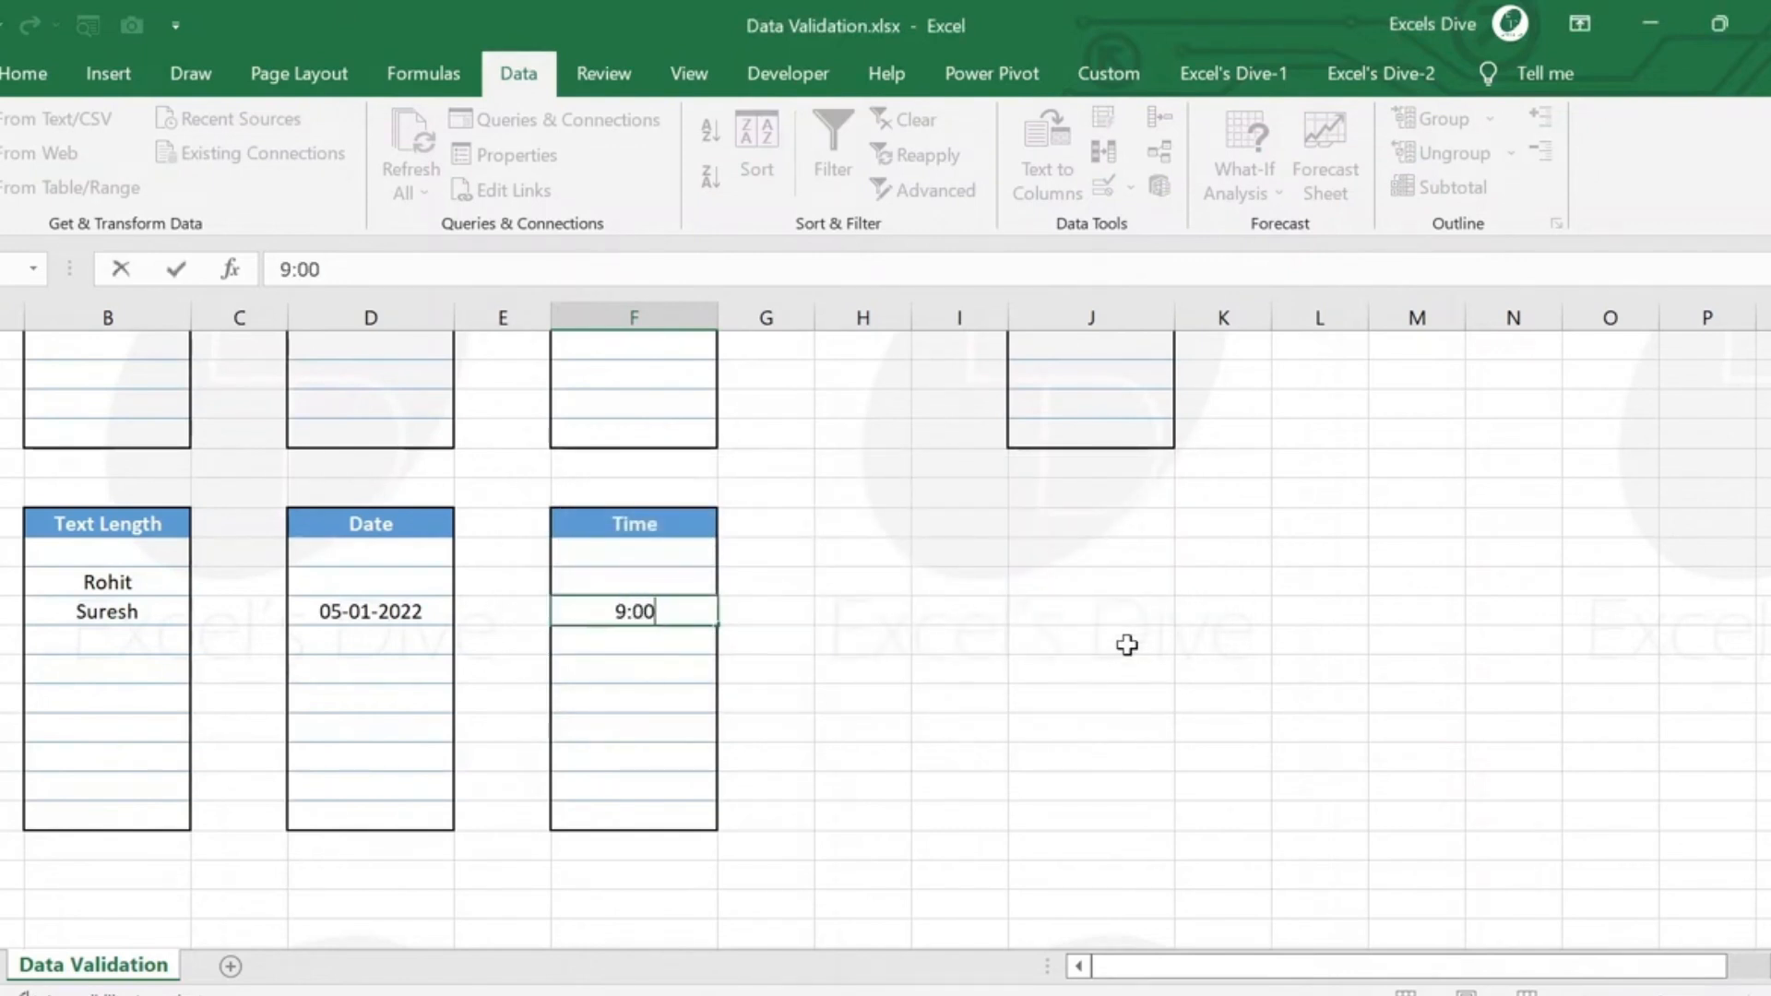
pyautogui.press('Return')
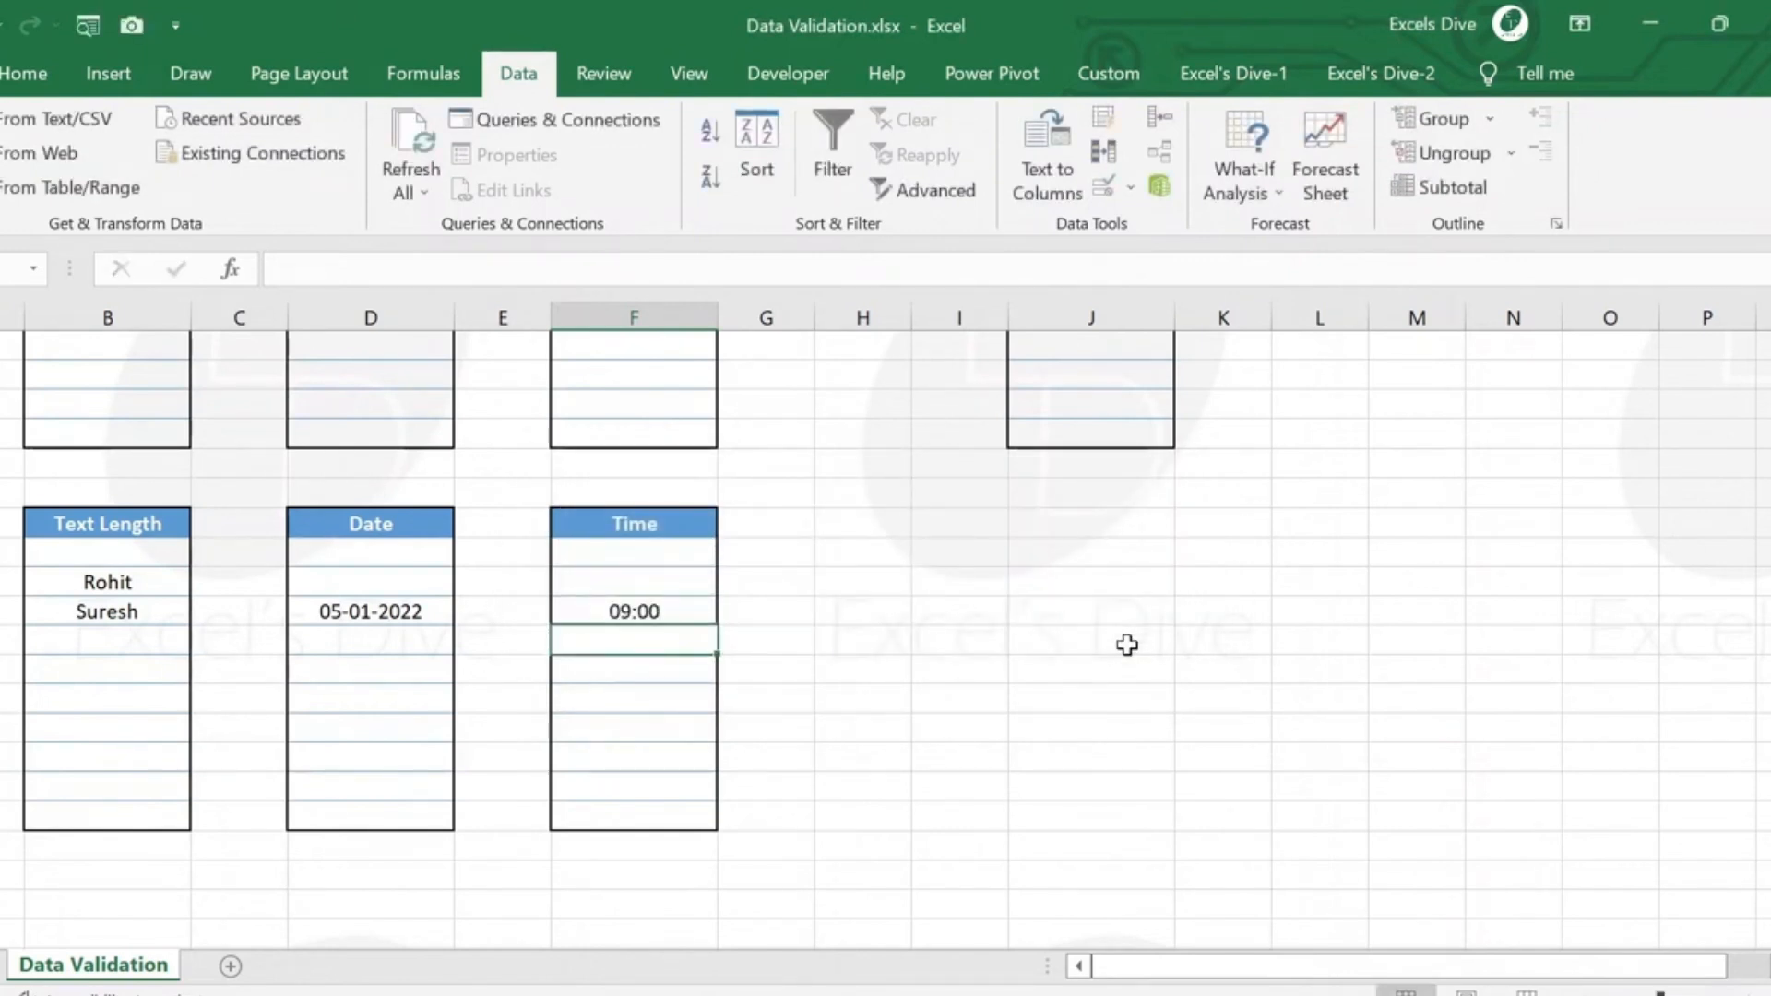
# Enter 17:00 in the fourth Time cell, then test the fifth with 20:00 and discard that entry.
pyautogui.write('17')
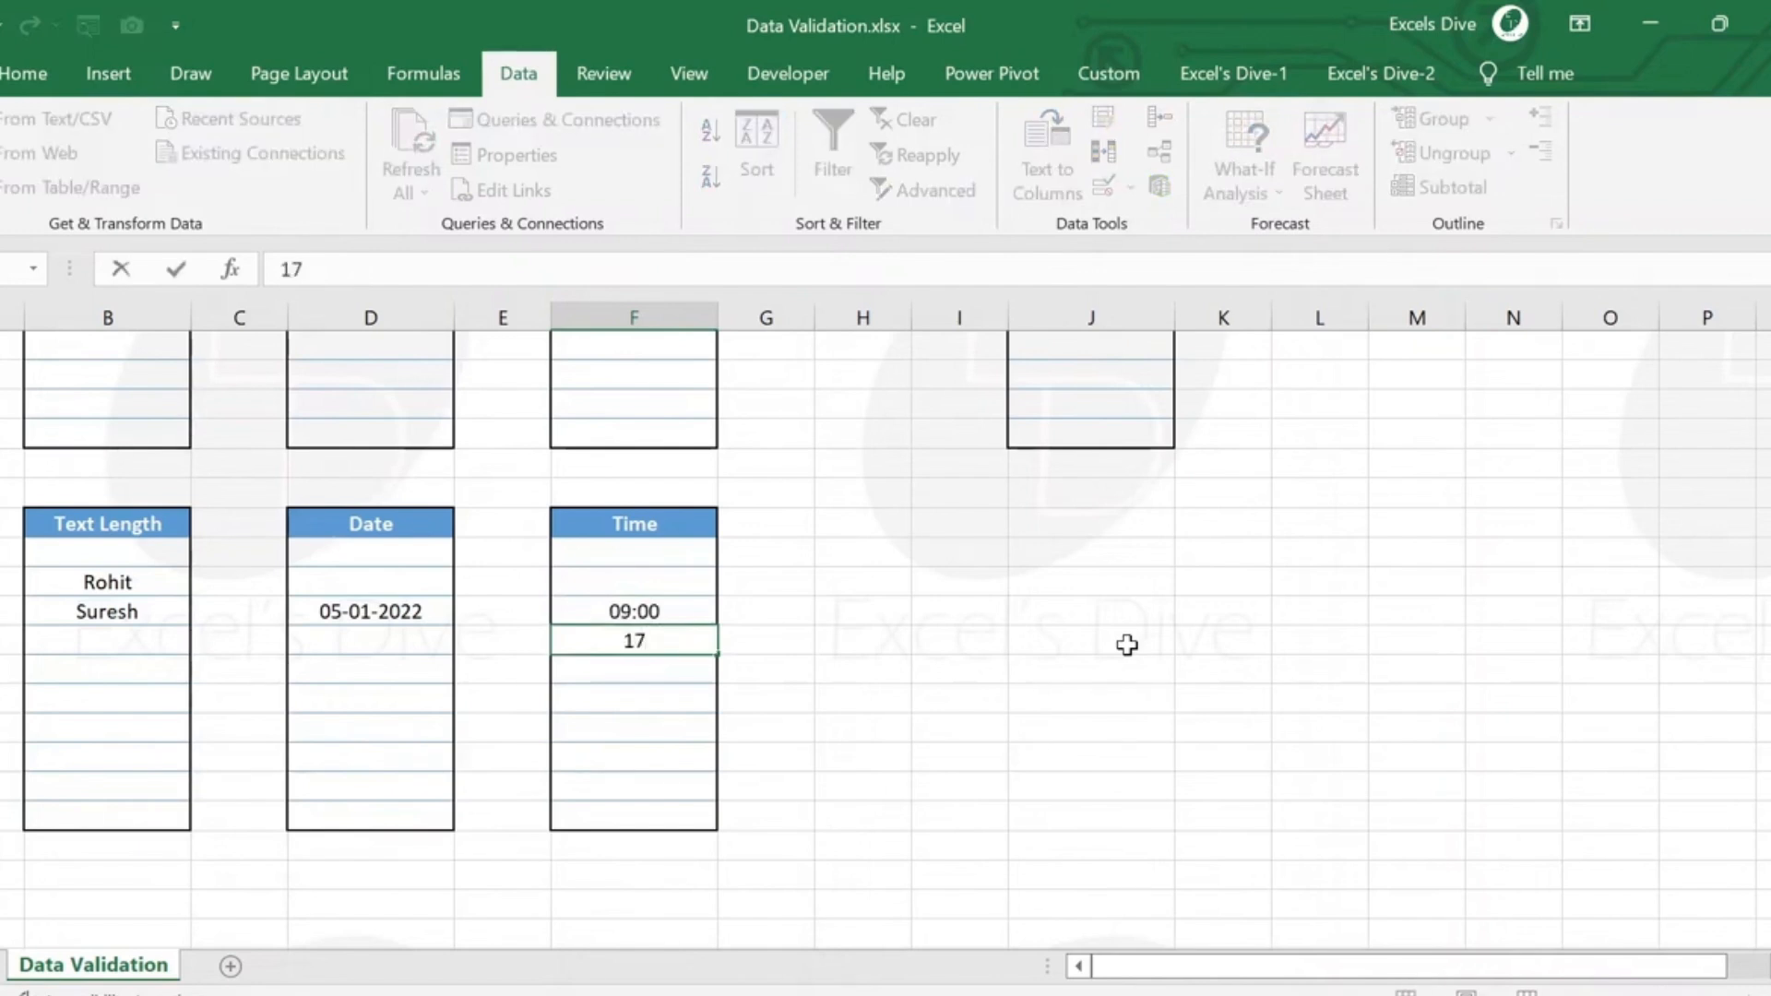
pyautogui.write(':00')
pyautogui.press('Return')
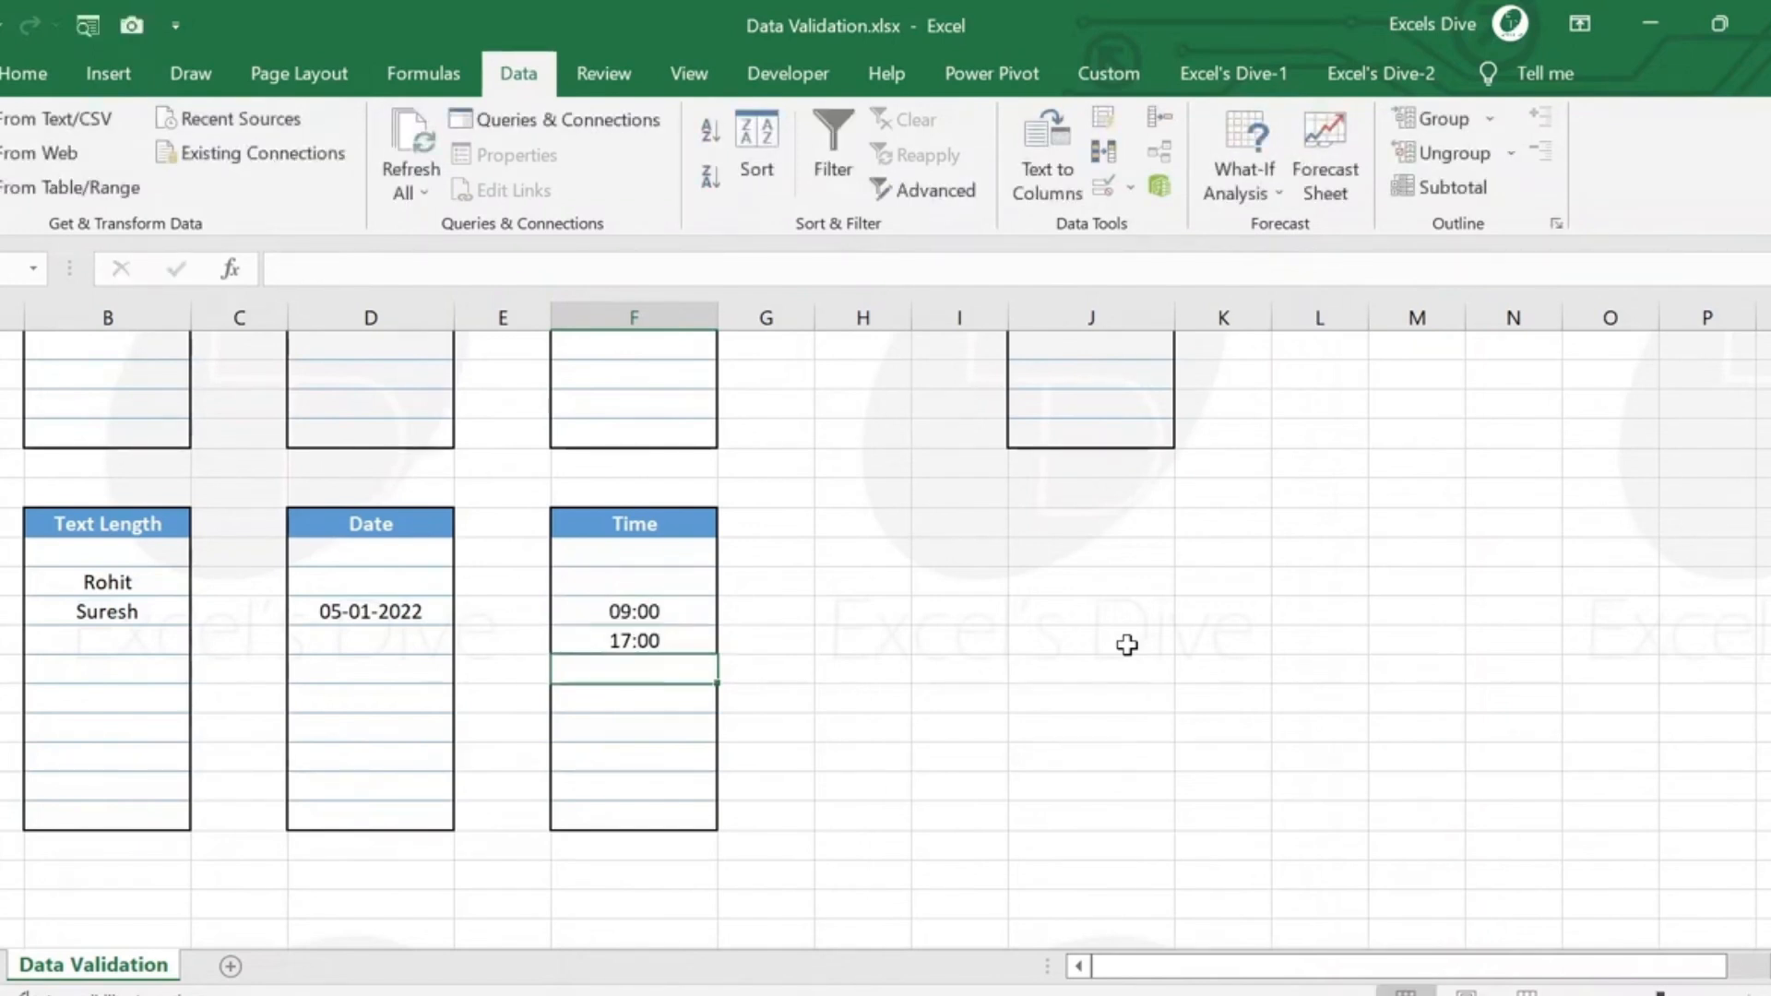
pyautogui.write('20:00')
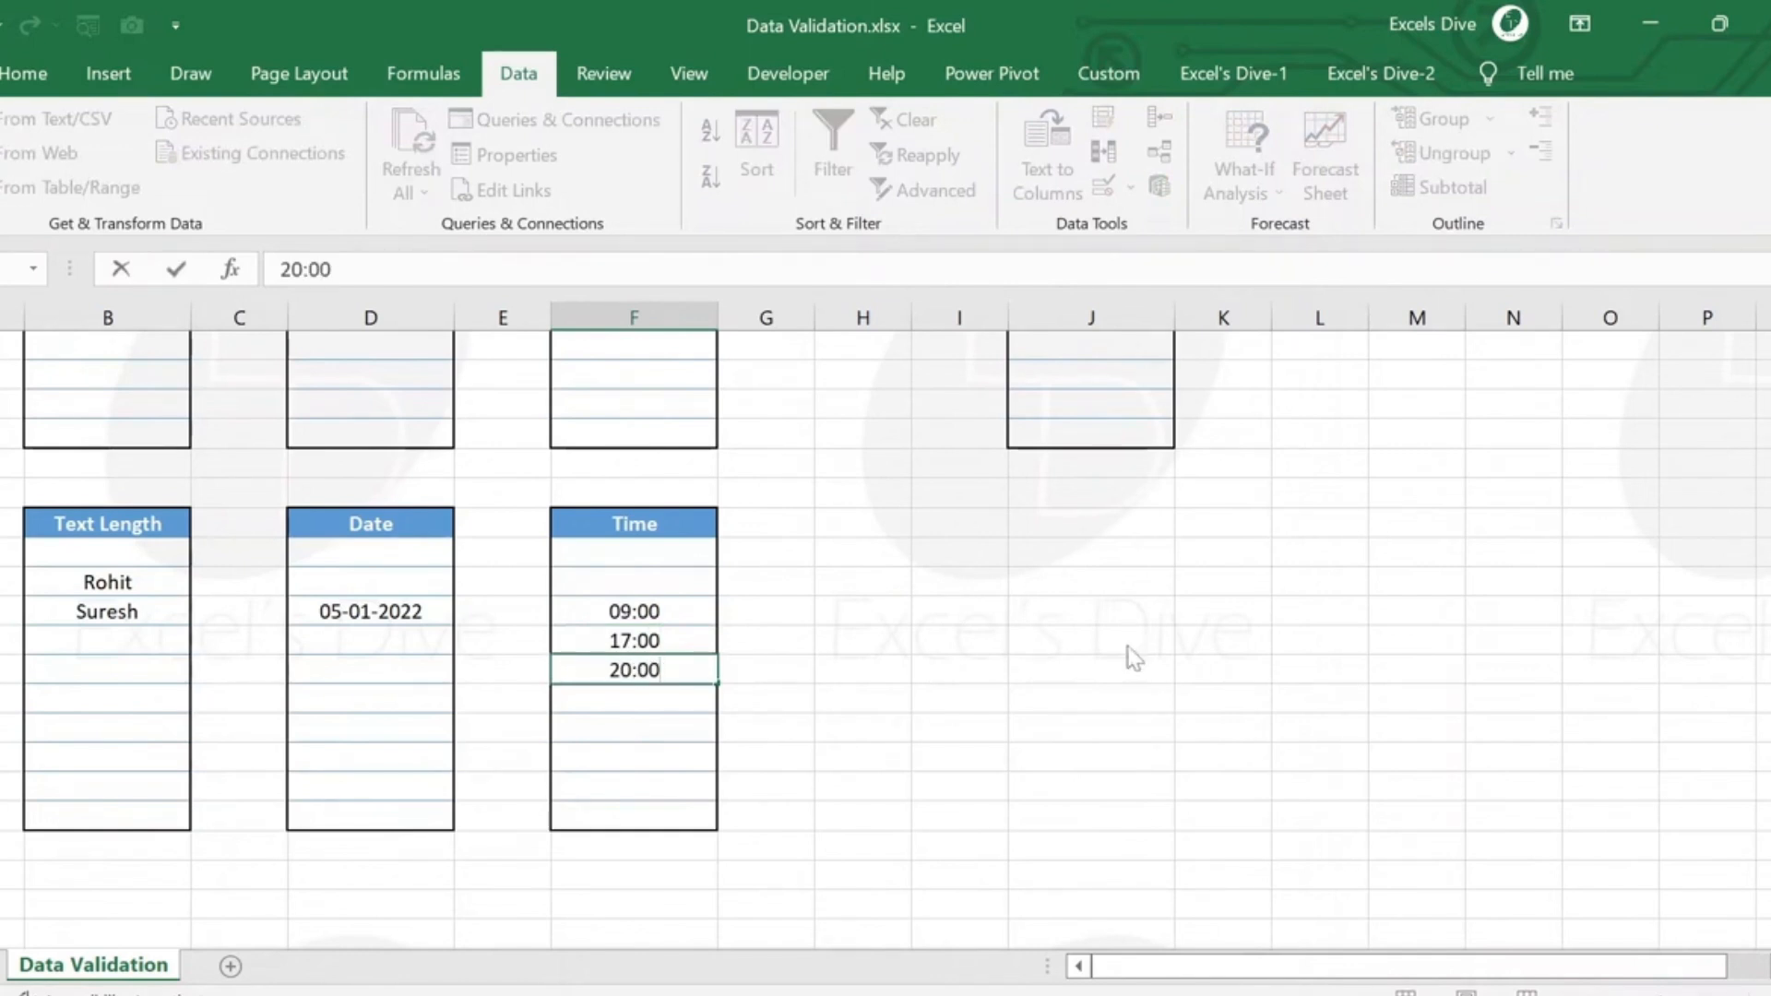
pyautogui.press('Return')
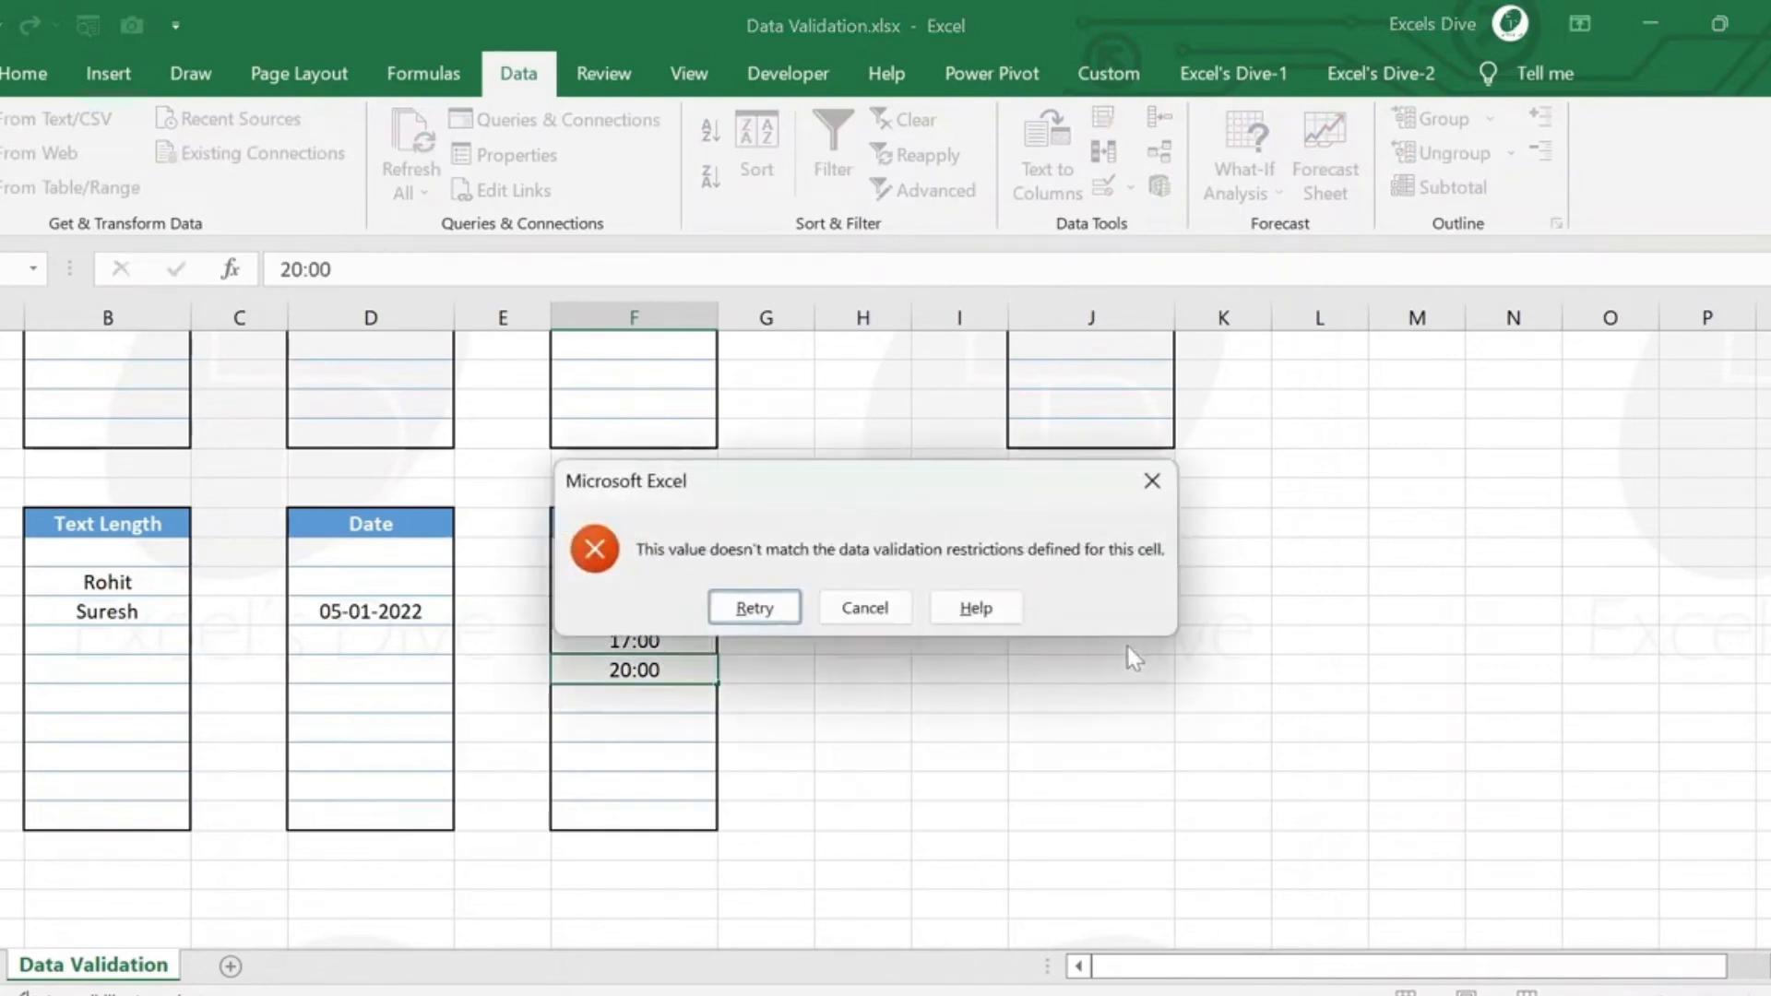
pyautogui.press('Escape')
pyautogui.press('Up')
pyautogui.press('Up')
pyautogui.press('Up')
pyautogui.press('Up')
pyautogui.press('Up')
pyautogui.press('Up')
pyautogui.press('Up')
pyautogui.press('Up')
pyautogui.press('Up')
pyautogui.press('Up')
pyautogui.press('Up')
pyautogui.press('Up')
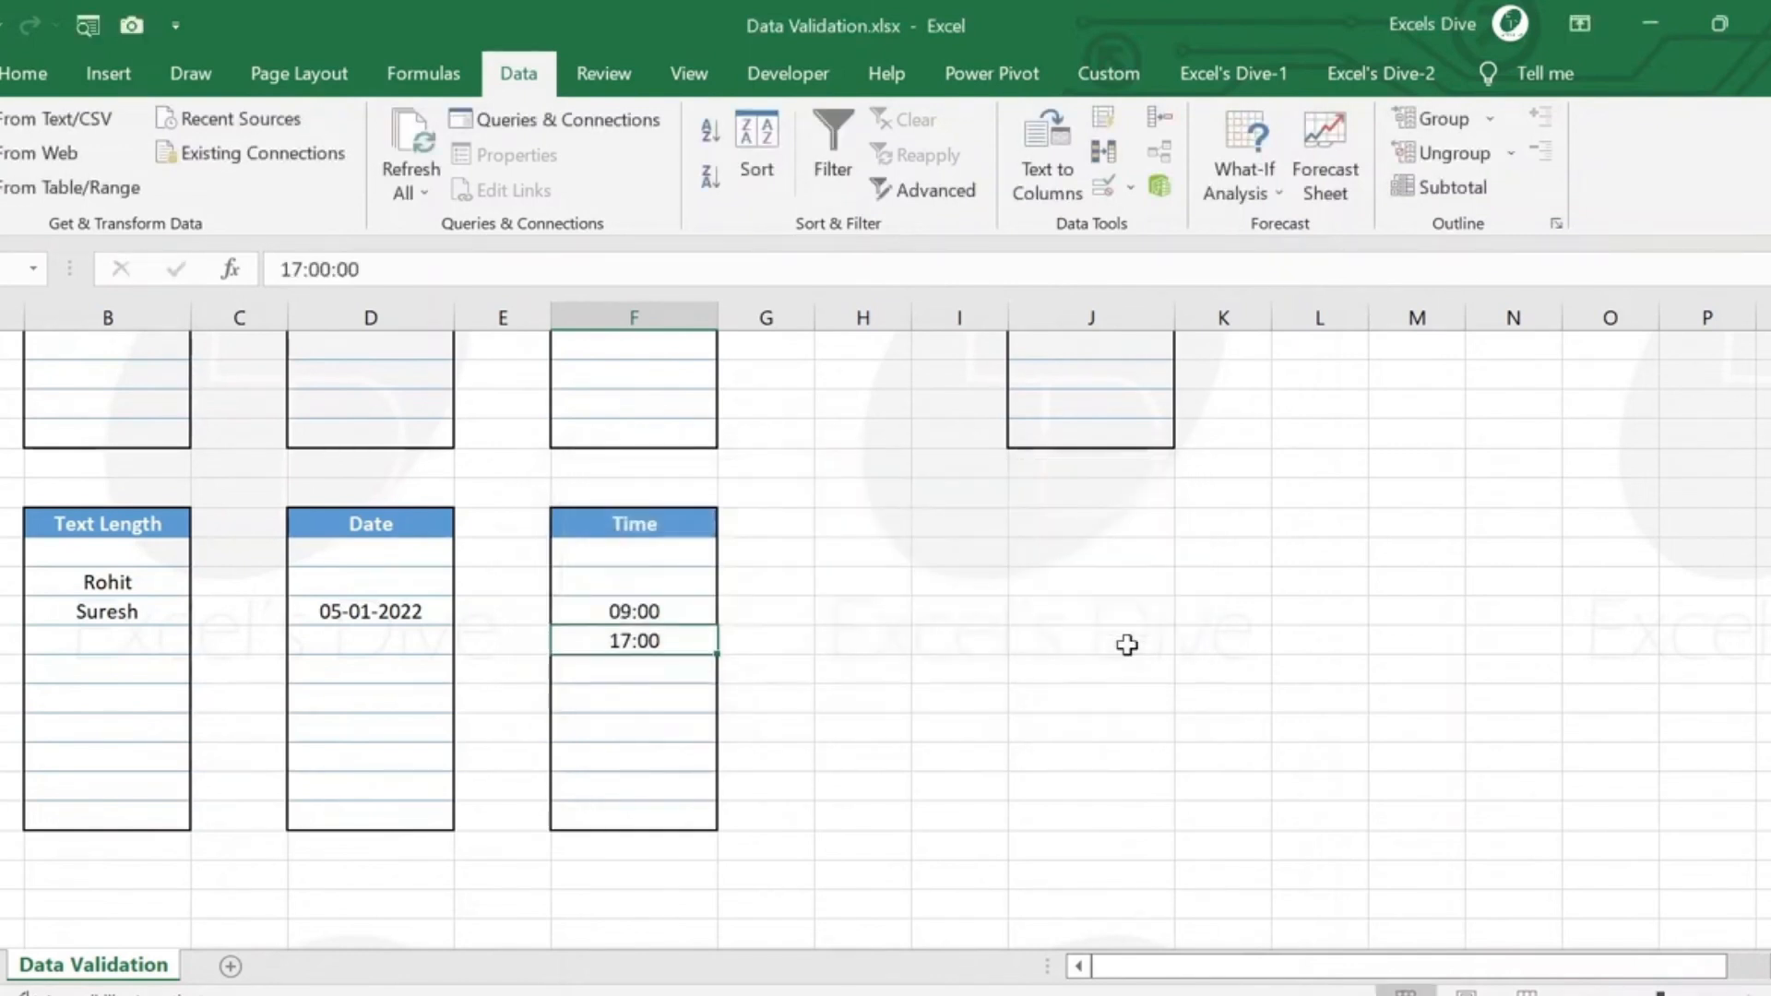
pyautogui.press('Up')
pyautogui.press('Up')
pyautogui.press('Up')
pyautogui.press('Up')
pyautogui.press('Up')
pyautogui.press('Up')
pyautogui.press('Up')
pyautogui.press('Up')
pyautogui.press('Up')
pyautogui.press('Up')
pyautogui.press('Up')
pyautogui.press('Up')
pyautogui.press('Right')
pyautogui.press('Right')
pyautogui.press('Right')
pyautogui.press('Right')
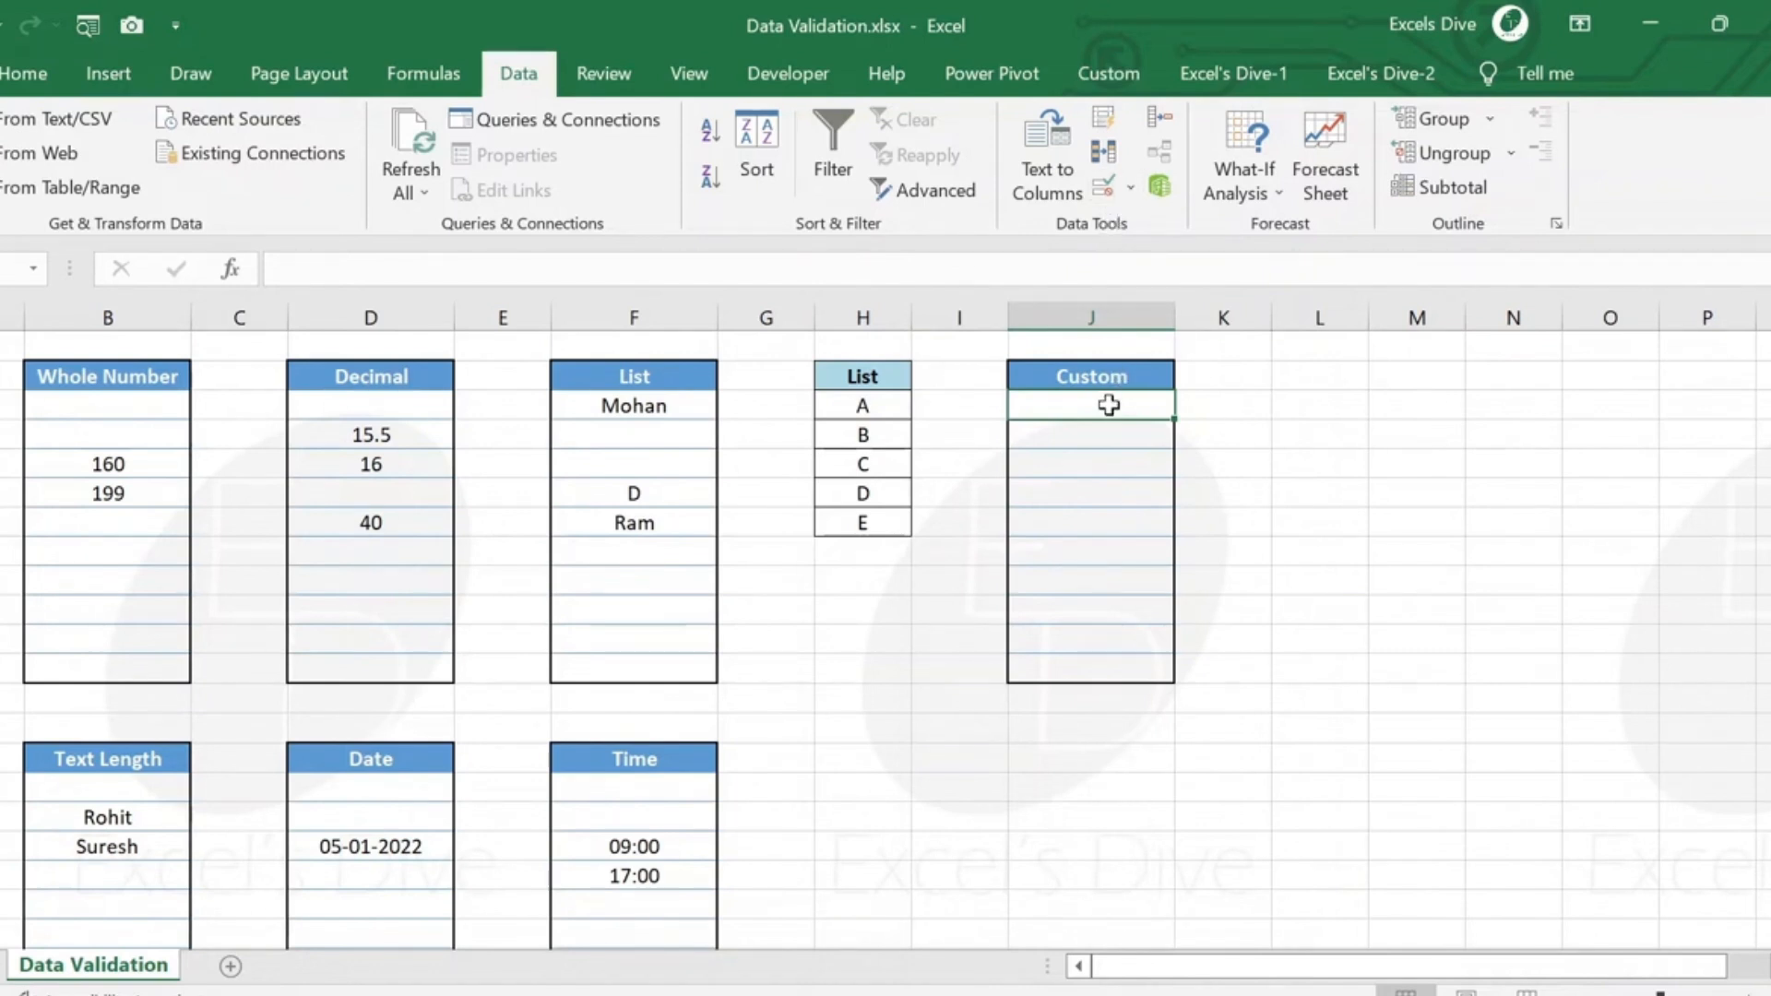
pyautogui.hotkey('shift', 'Down')
pyautogui.hotkey('shift', 'Down')
pyautogui.hotkey('shift', 'Down')
pyautogui.hotkey('shift', 'Down')
pyautogui.hotkey('shift', 'Down')
pyautogui.hotkey('shift', 'Down')
pyautogui.hotkey('shift', 'Down')
pyautogui.hotkey('shift', 'Down')
pyautogui.hotkey('shift', 'Down')
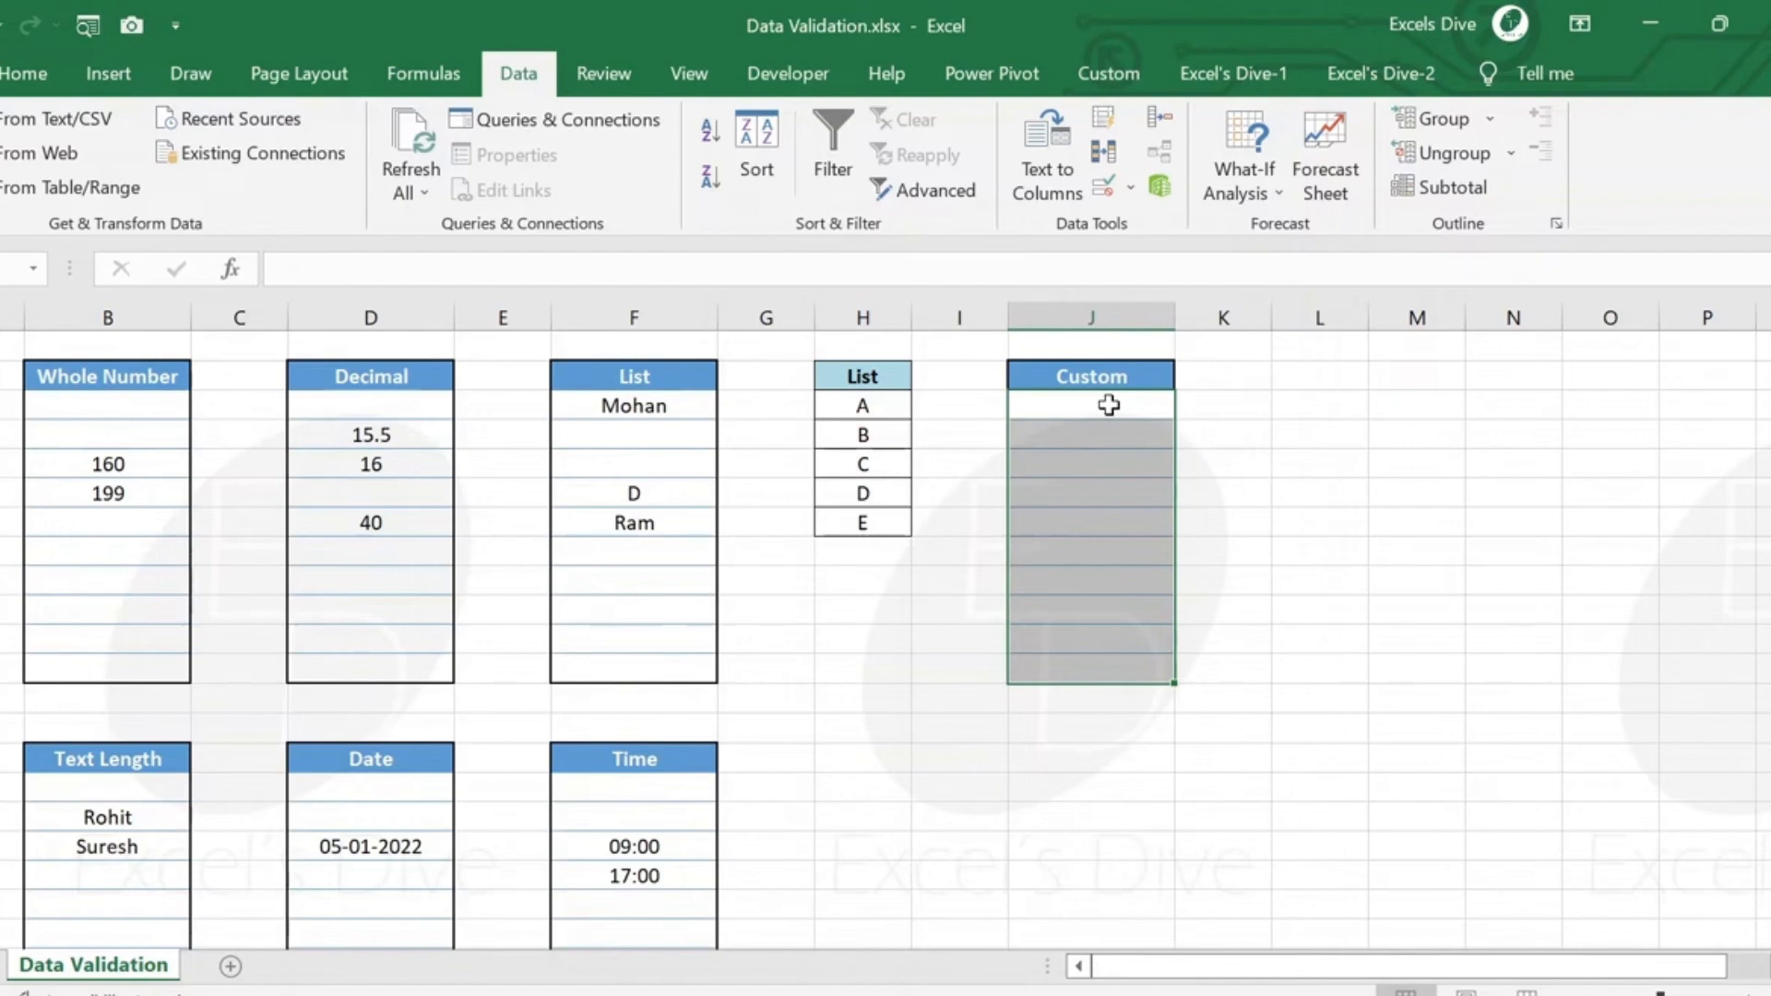
# Enter the formula =MOD(K3,3) in cell L3, two columns beside the first Custom cell.
pyautogui.press('Right')
pyautogui.press('Right')
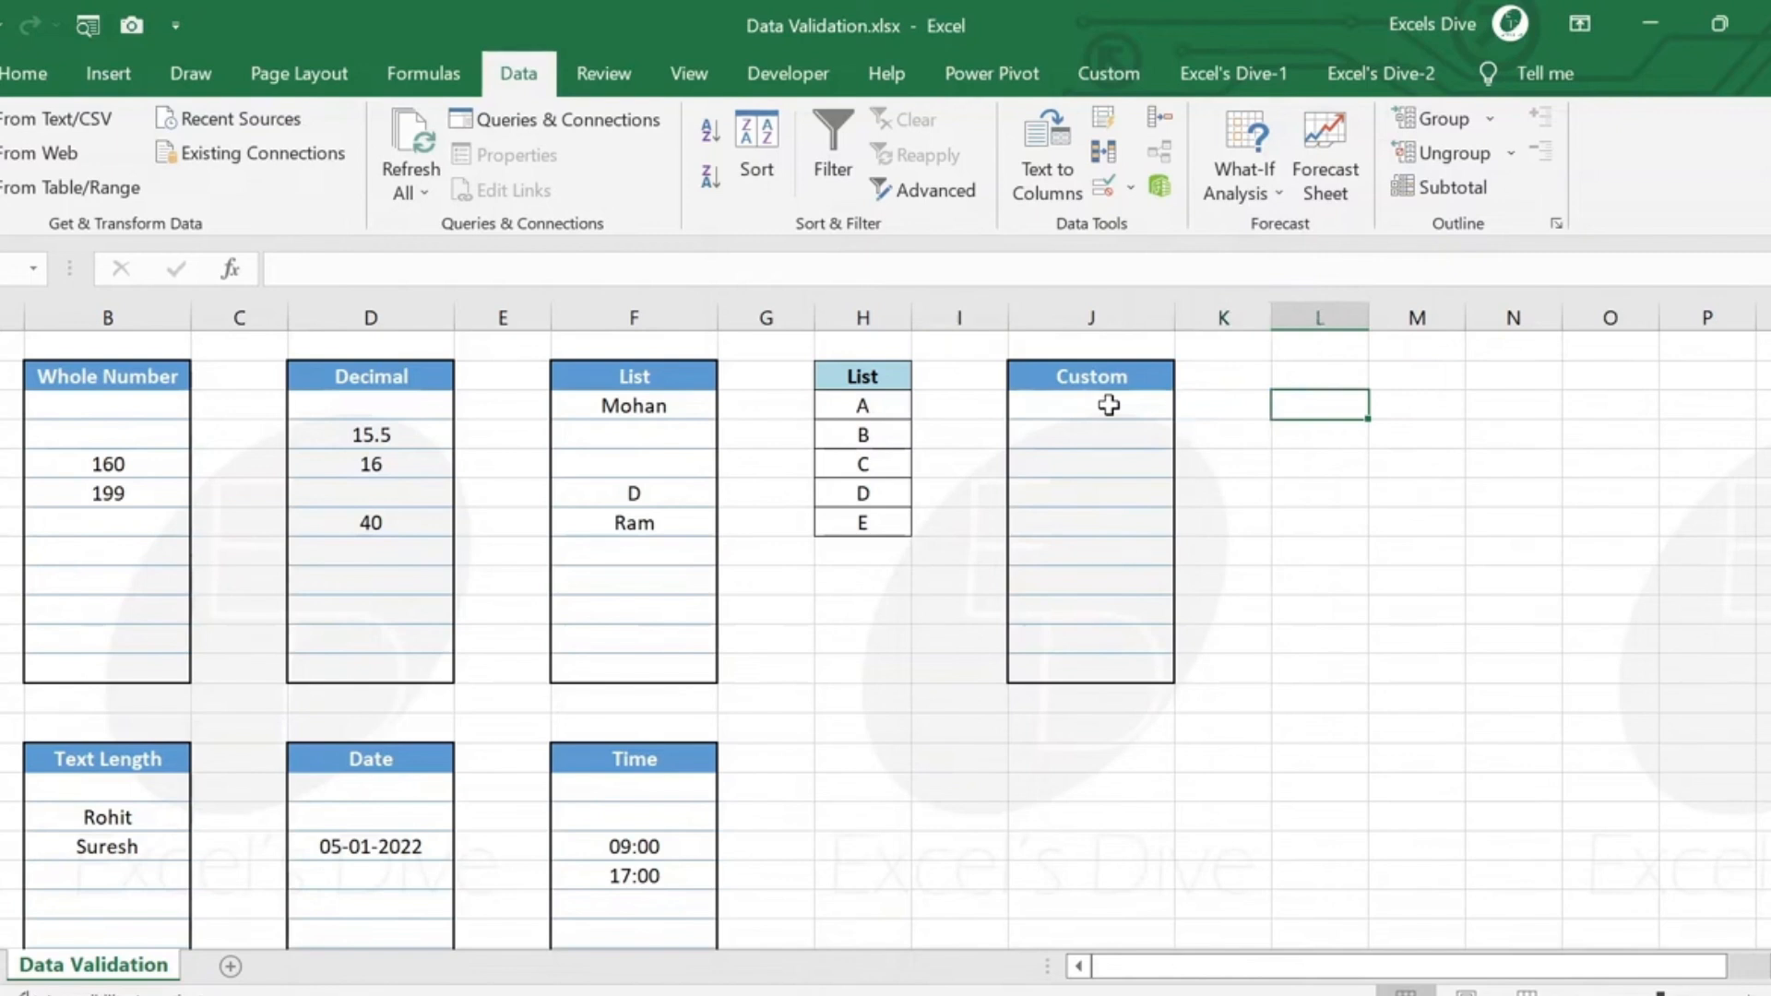
pyautogui.write('=Moo')
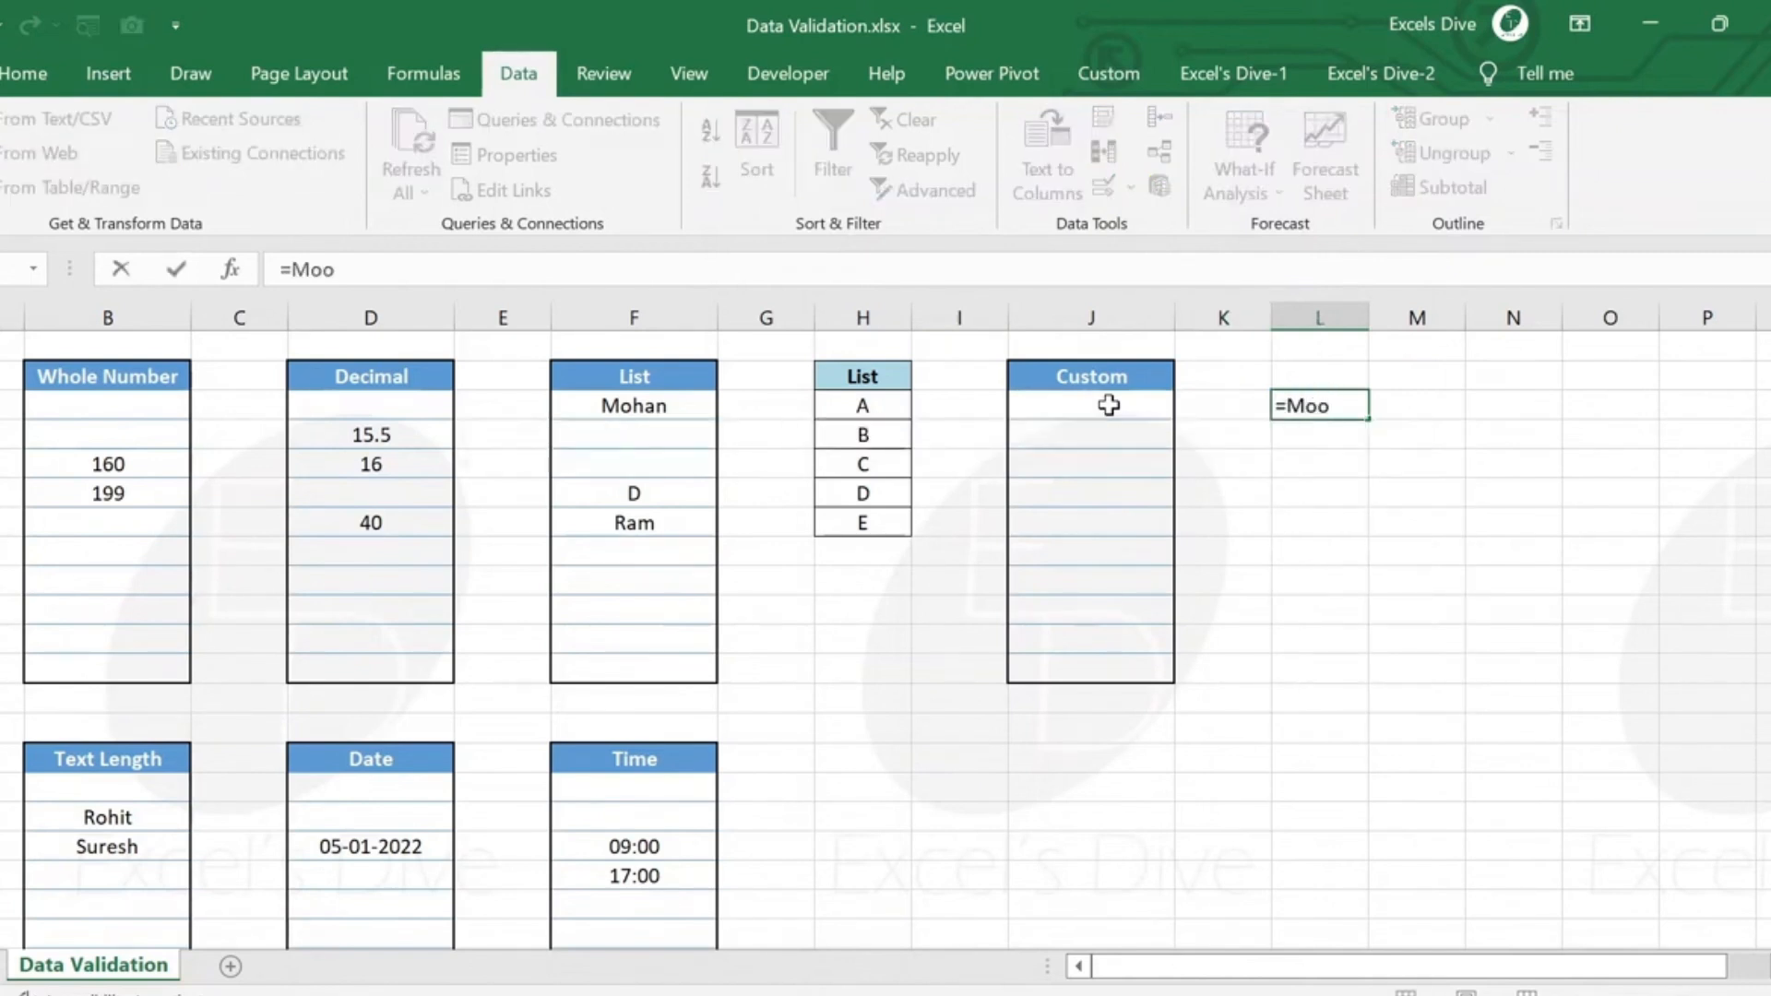
pyautogui.press('BackSpace')
pyautogui.write('d(')
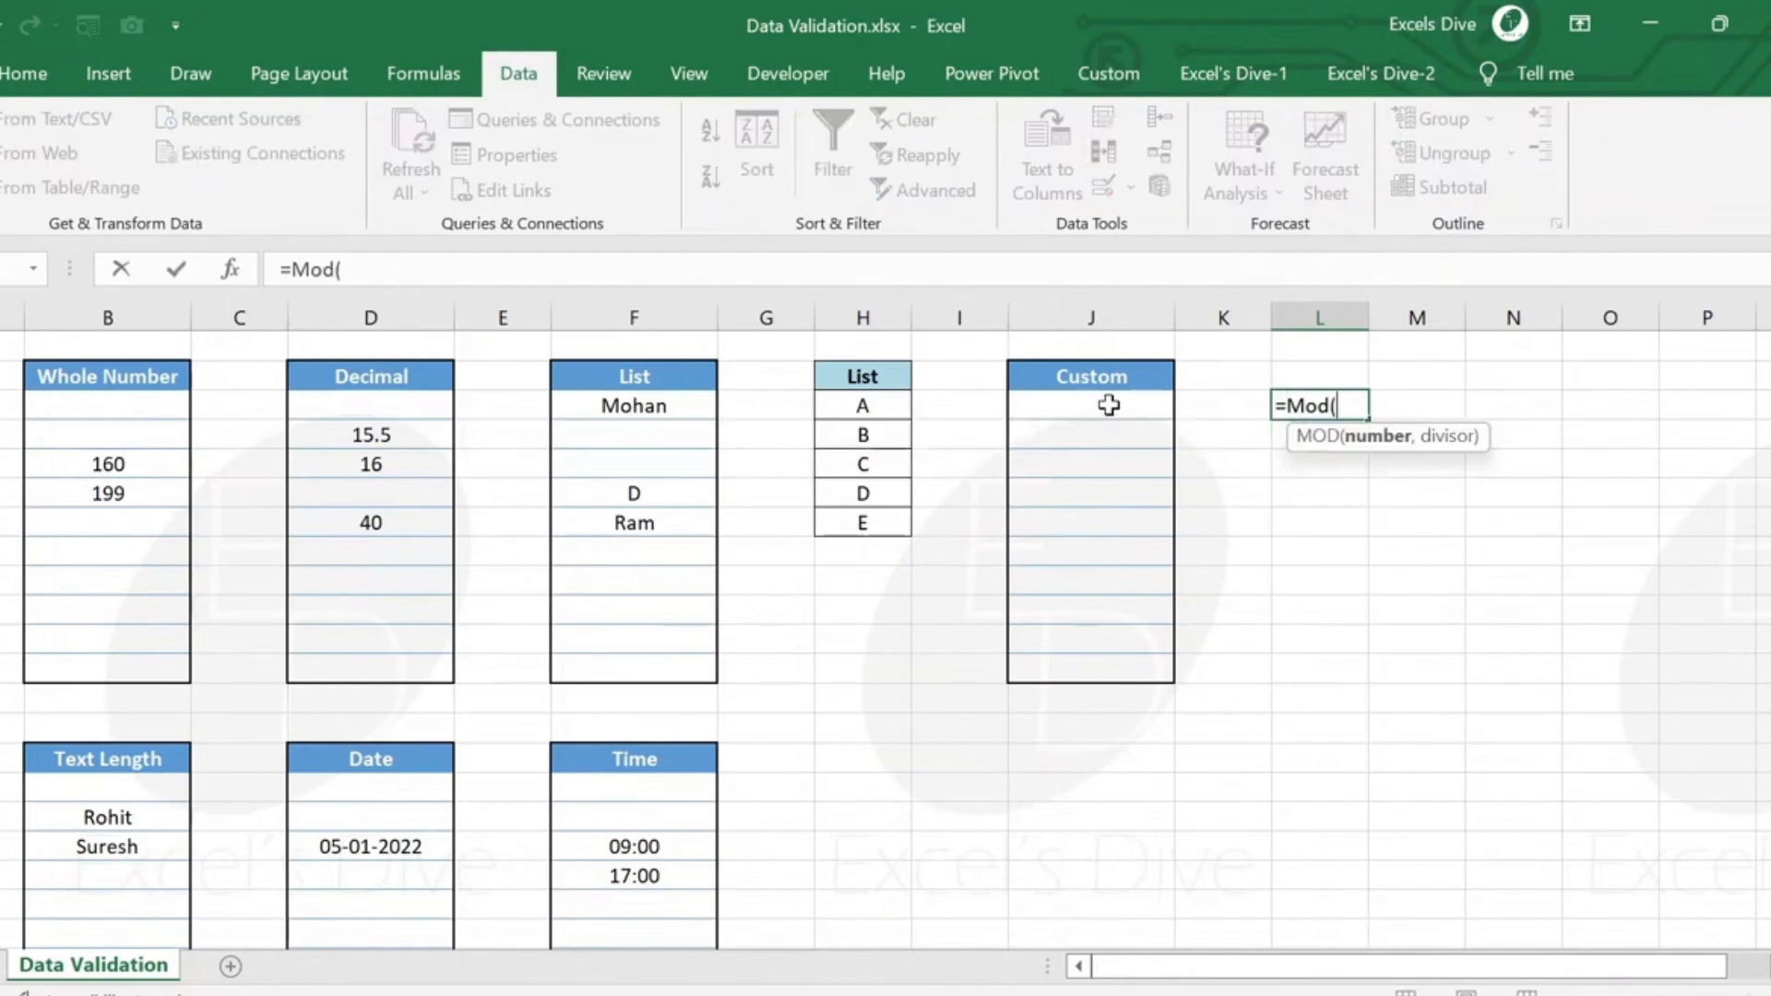
pyautogui.press('Left')
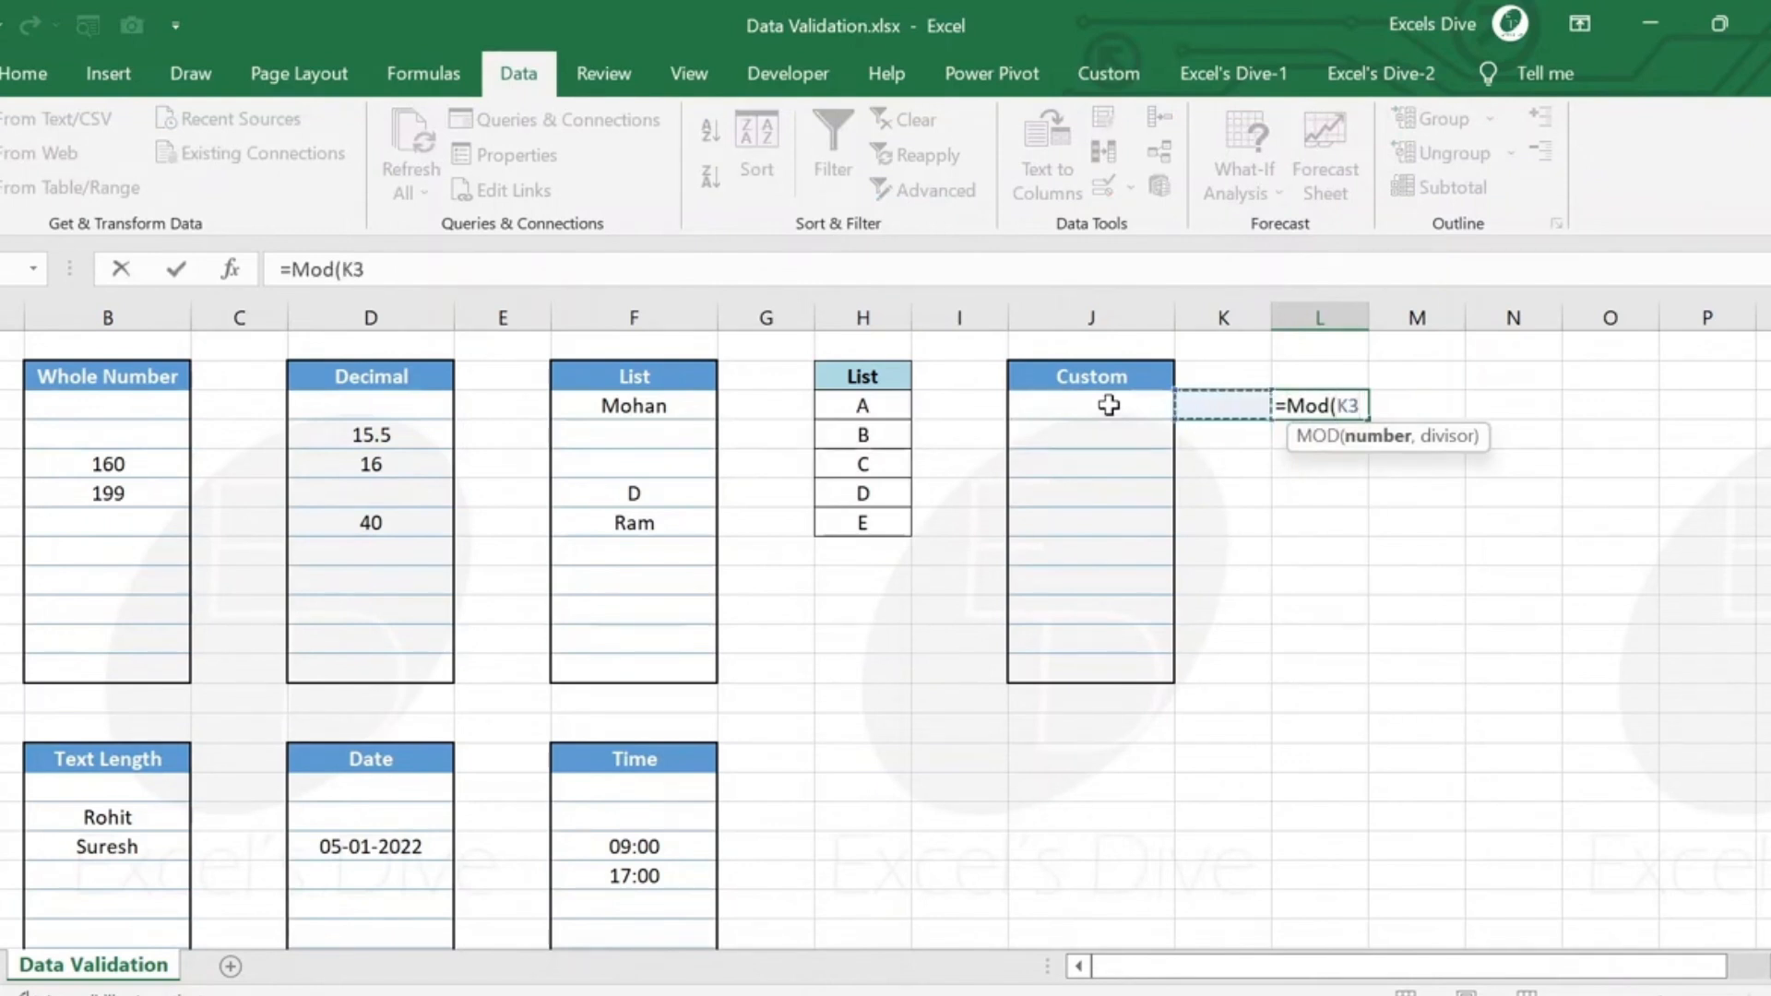
pyautogui.write(',2')
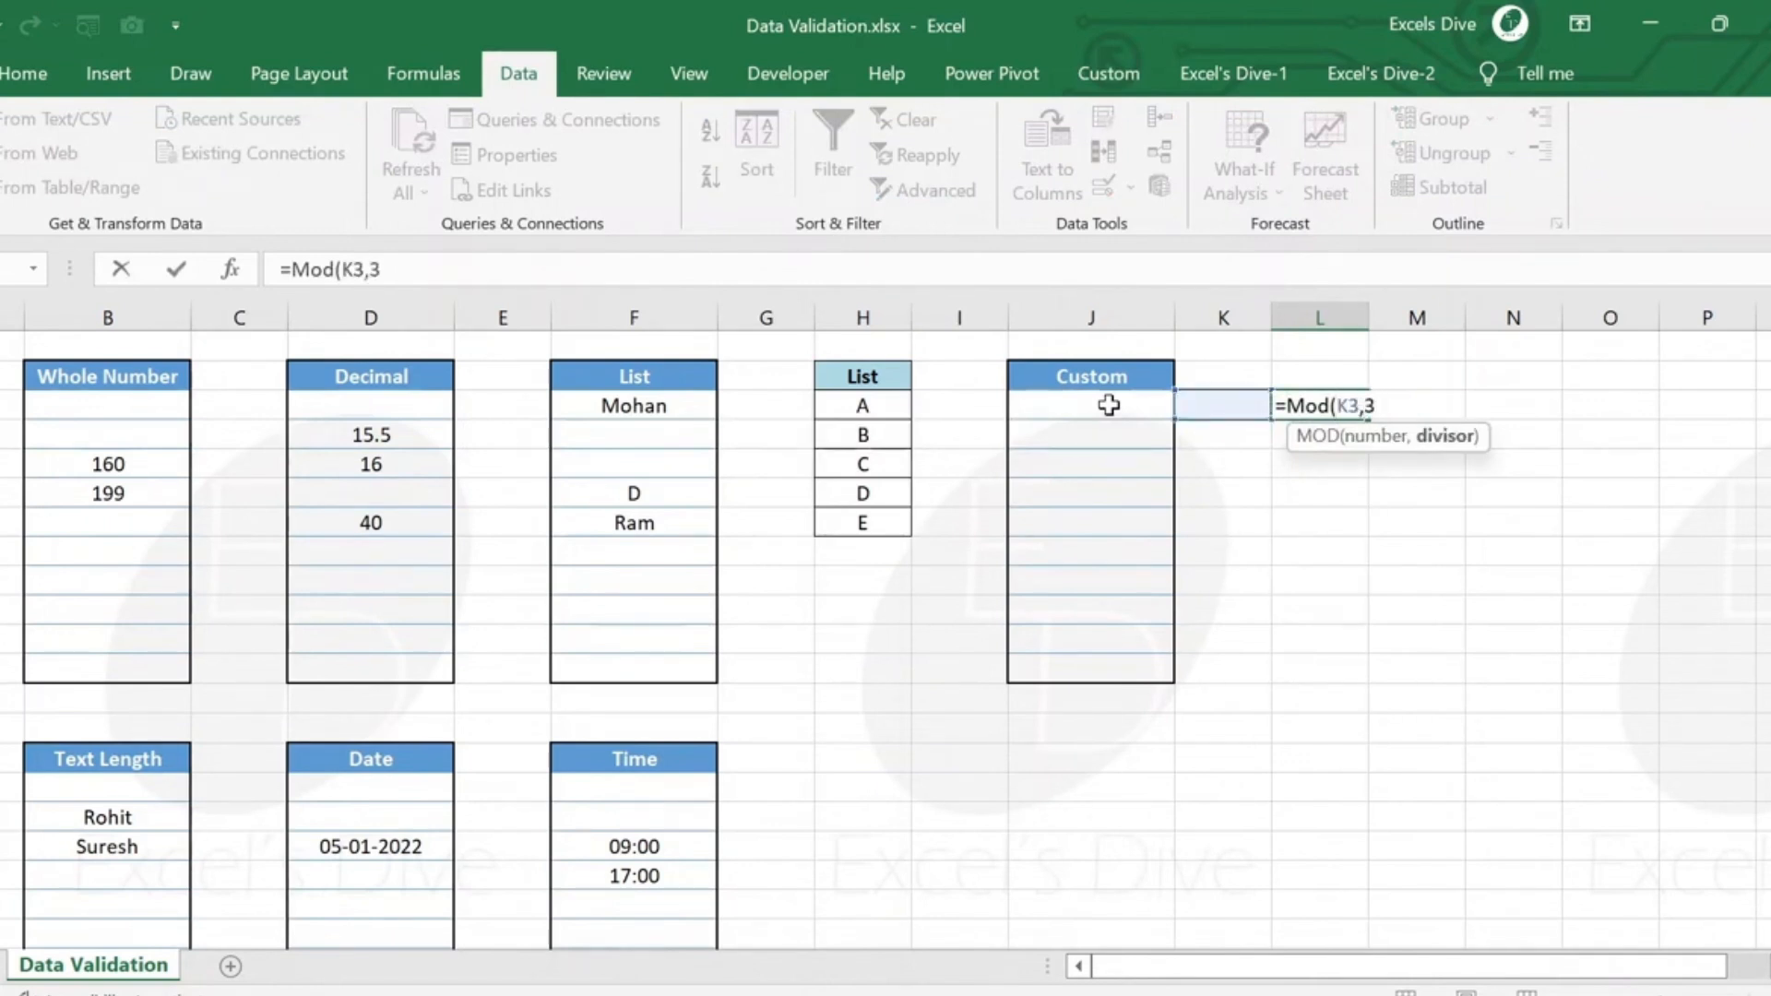
pyautogui.write(')')
pyautogui.press('Return')
# Enter 1 in cell K3 and fill a series down to 10 through K12, alongside the Custom cells.
pyautogui.press('Up')
pyautogui.press('Left')
pyautogui.write('1')
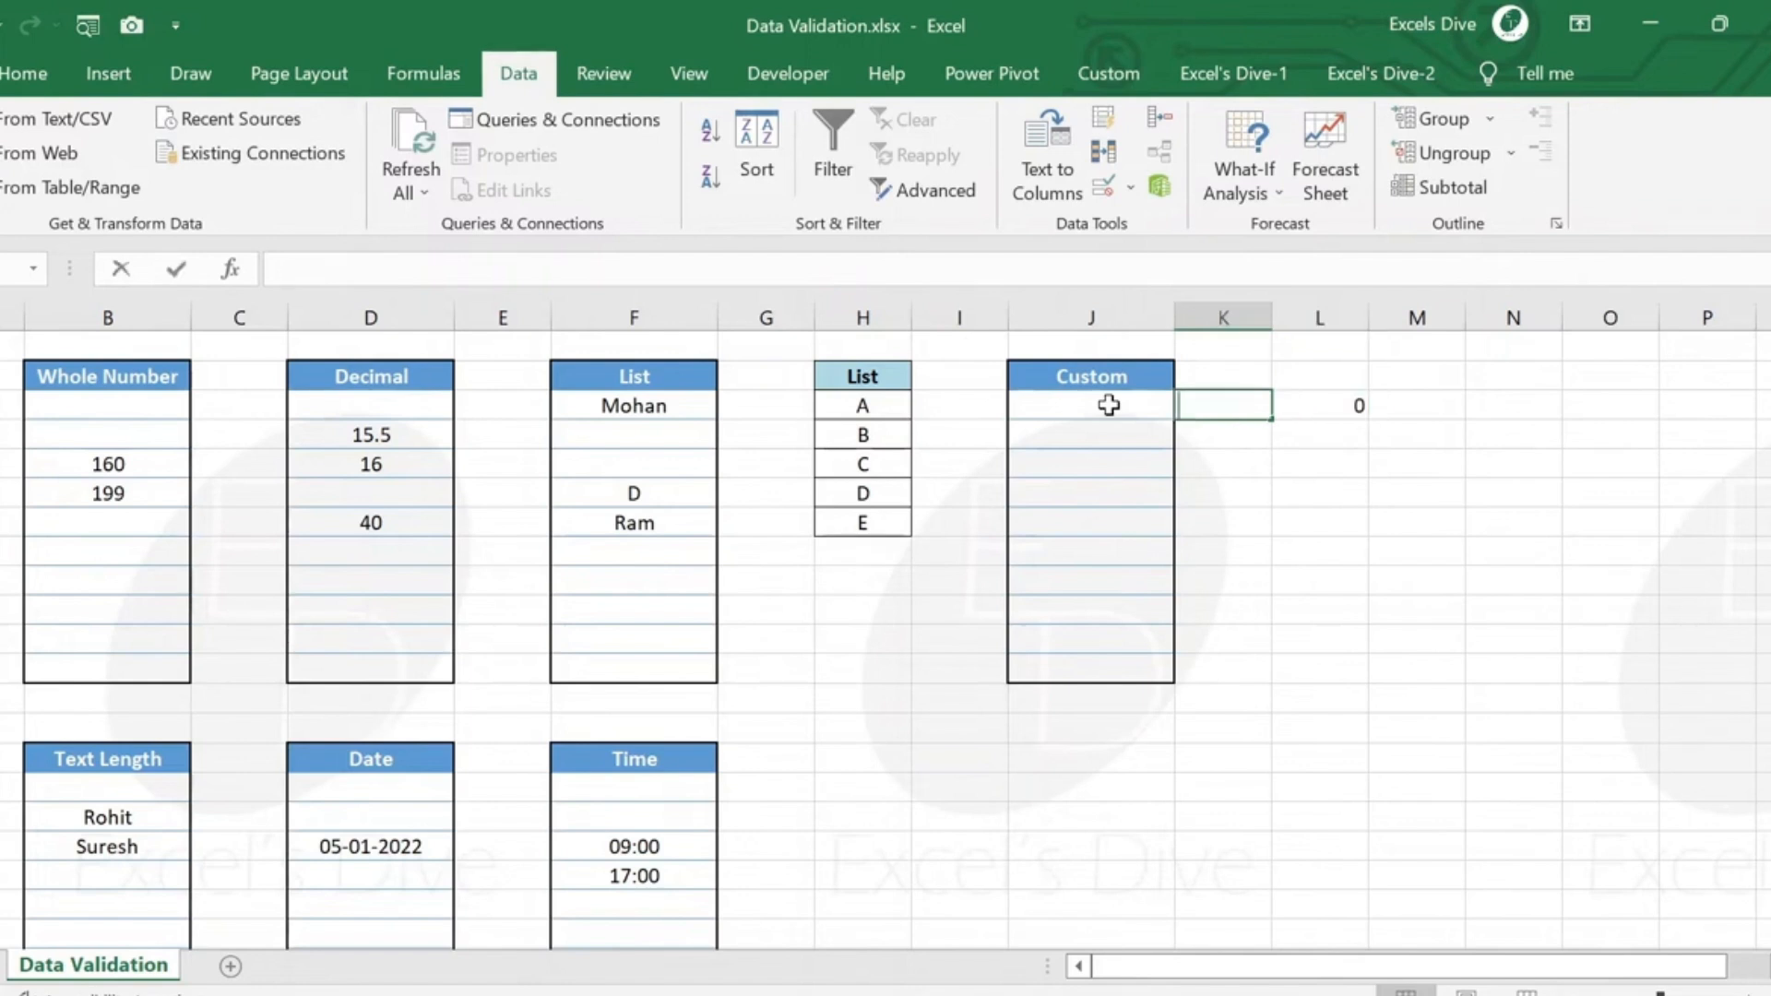
pyautogui.press('Return')
pyautogui.press('Up')
pyautogui.hotkey('ctrl', 'c')
pyautogui.hotkey('shift', 'Down')
pyautogui.hotkey('shift', 'Down')
pyautogui.hotkey('shift', 'Down')
pyautogui.hotkey('shift', 'Down')
pyautogui.hotkey('shift', 'Down')
pyautogui.hotkey('shift', 'Down')
pyautogui.hotkey('shift', 'Down')
pyautogui.hotkey('shift', 'Down')
pyautogui.hotkey('shift', 'Down')
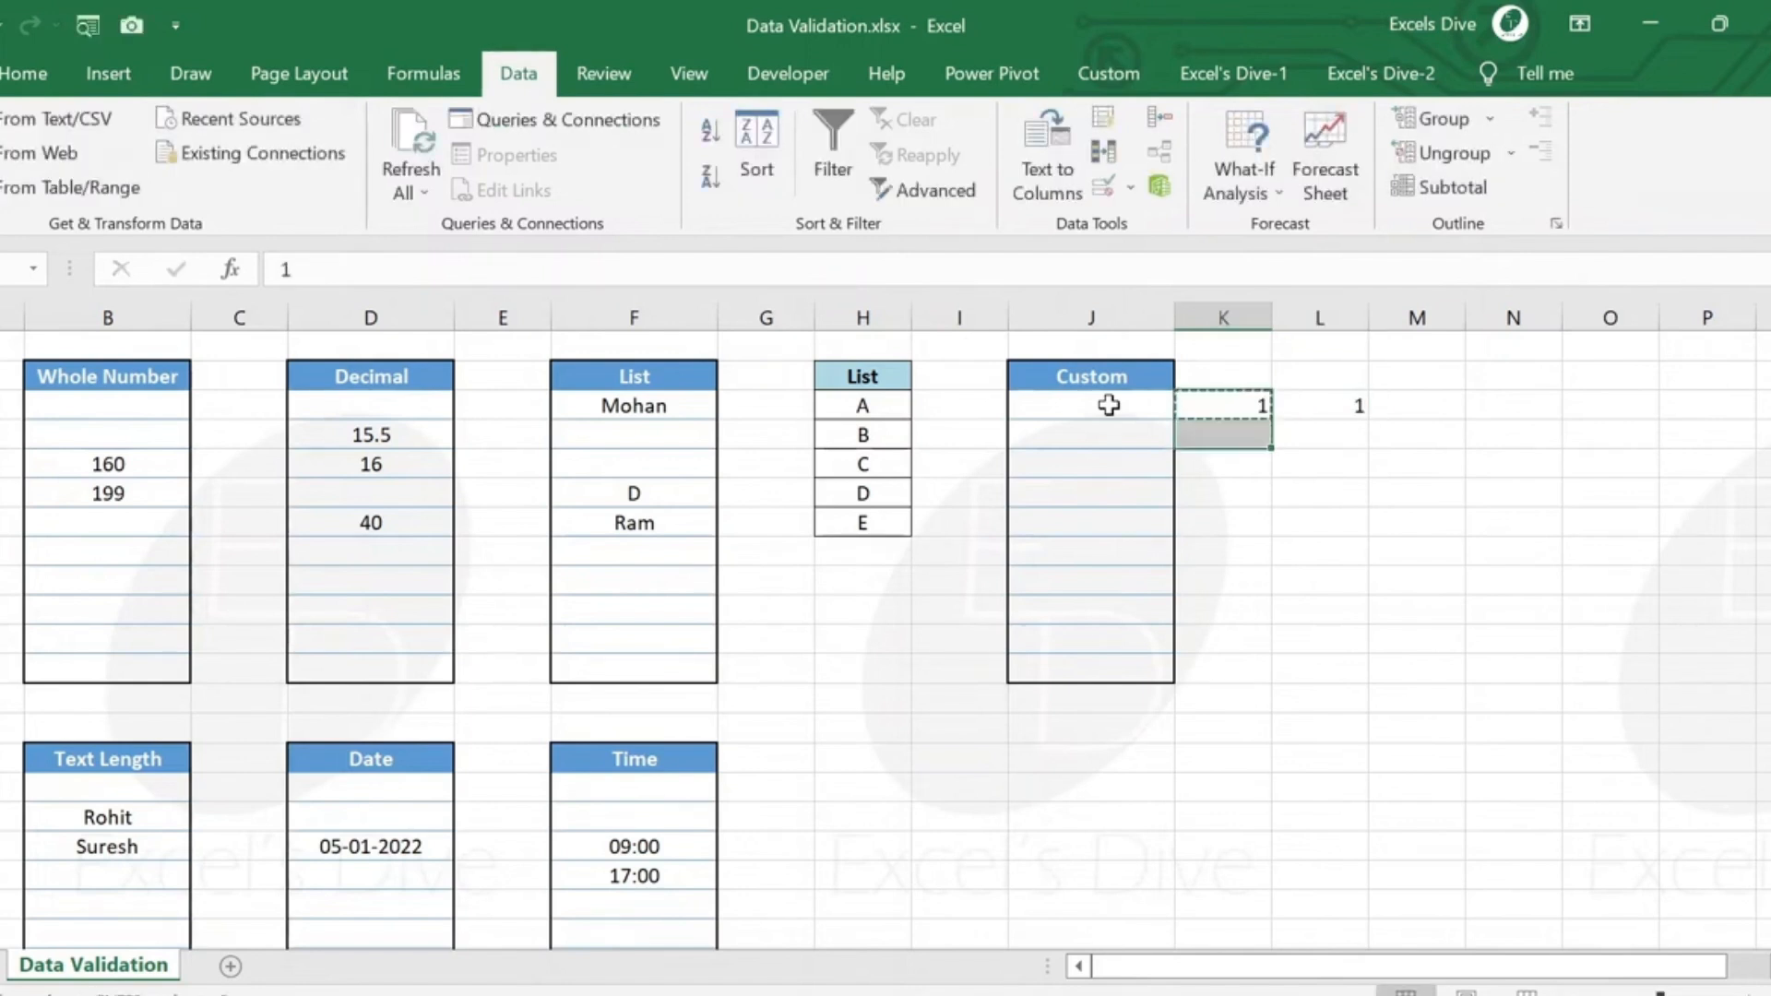
pyautogui.hotkey('alt', 'e')
pyautogui.press('i')
pyautogui.press('s')
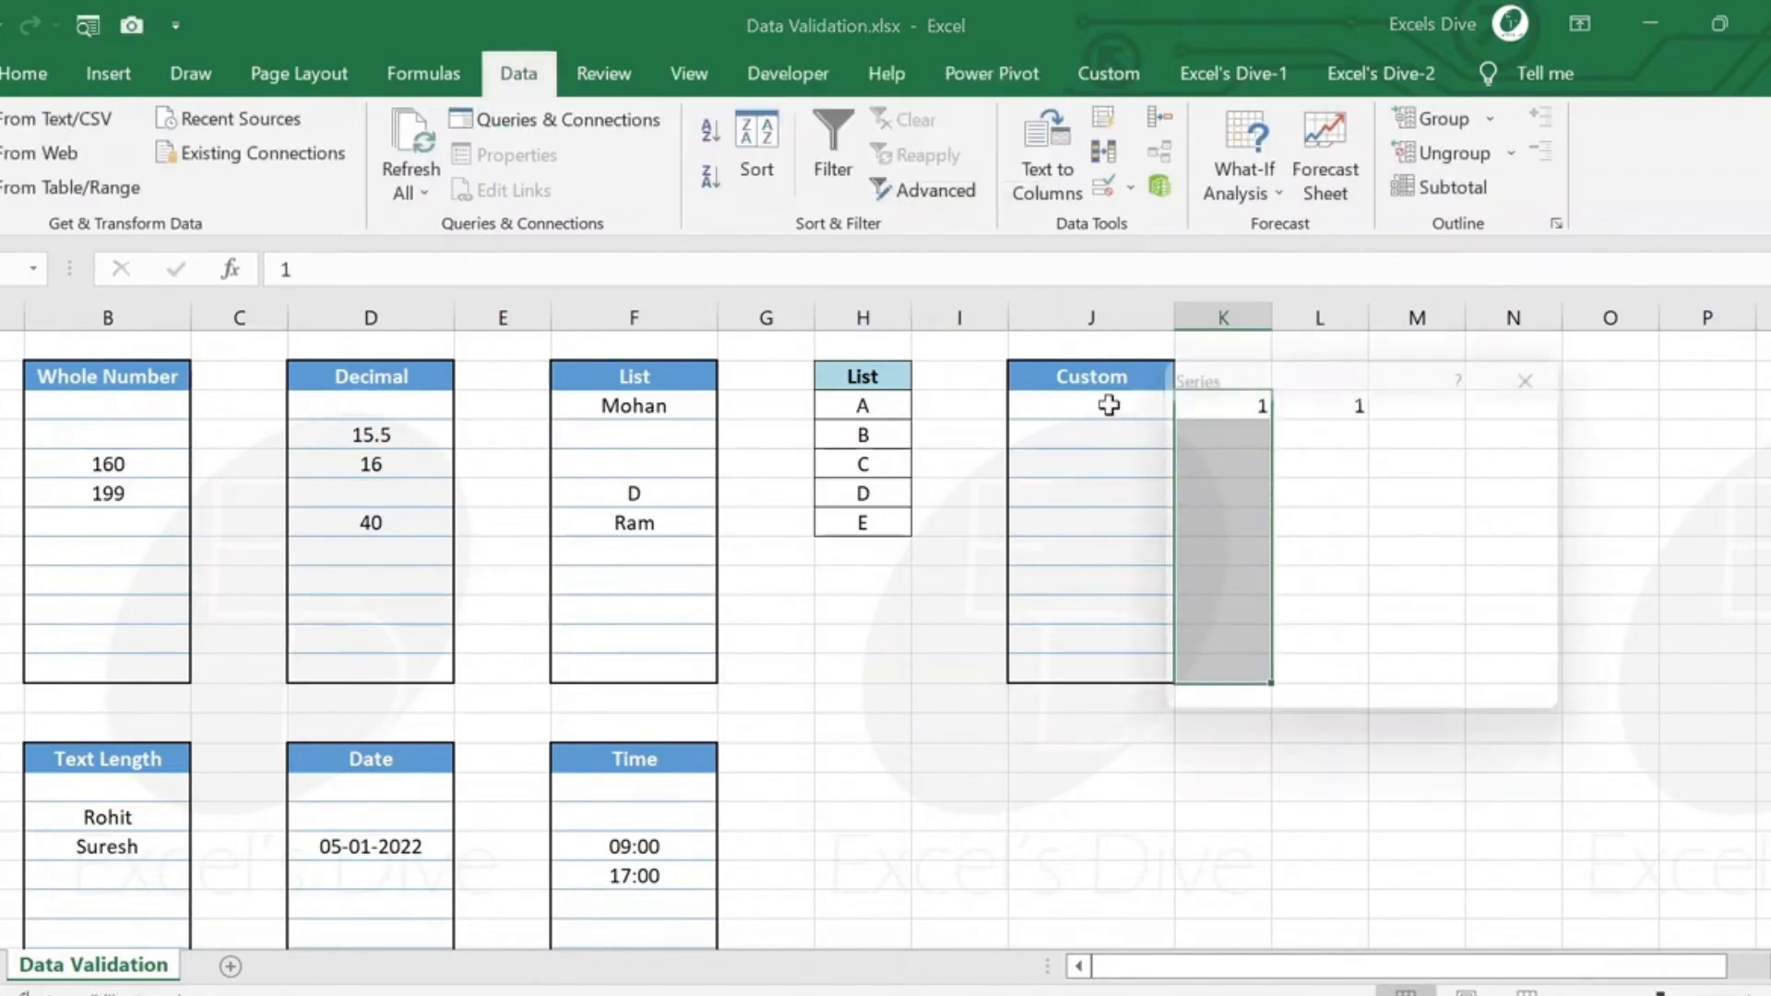
pyautogui.press('Return')
# Copy the MOD formula from L3 down through L12, beside every number of the series.
pyautogui.press('Right')
pyautogui.hotkey('ctrl', 'c')
pyautogui.press('Left')
pyautogui.press('Down')
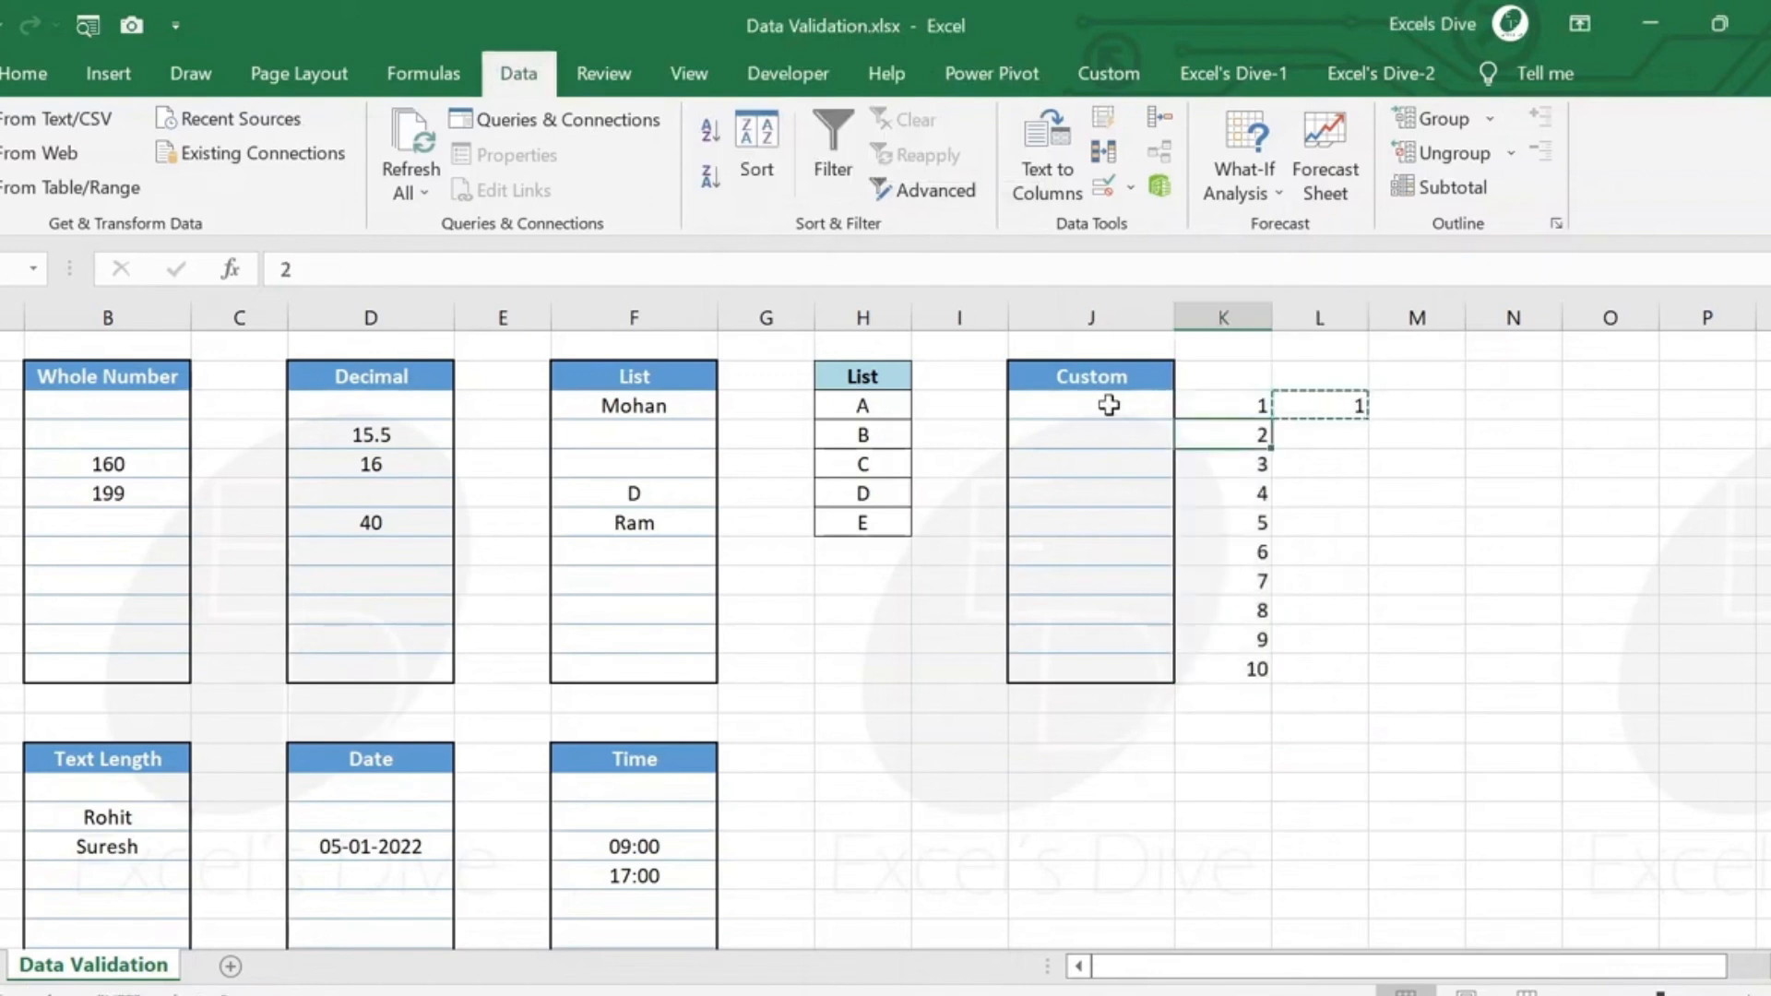
pyautogui.hotkey('ctrl', 'Down')
pyautogui.press('Right')
pyautogui.hotkey('ctrl', 'shift', 'Up')
pyautogui.hotkey('ctrl', 'v')
pyautogui.press('Escape')
# Examine the MOD results beside the multiples of three in column K: 3, 6 and 9.
pyautogui.press('Up')
pyautogui.press('Up')
pyautogui.press('Up')
pyautogui.press('Up')
pyautogui.press('Up')
pyautogui.press('Up')
pyautogui.press('Up')
pyautogui.press('Up')
pyautogui.press('Left')
pyautogui.press('Down')
pyautogui.press('Right')
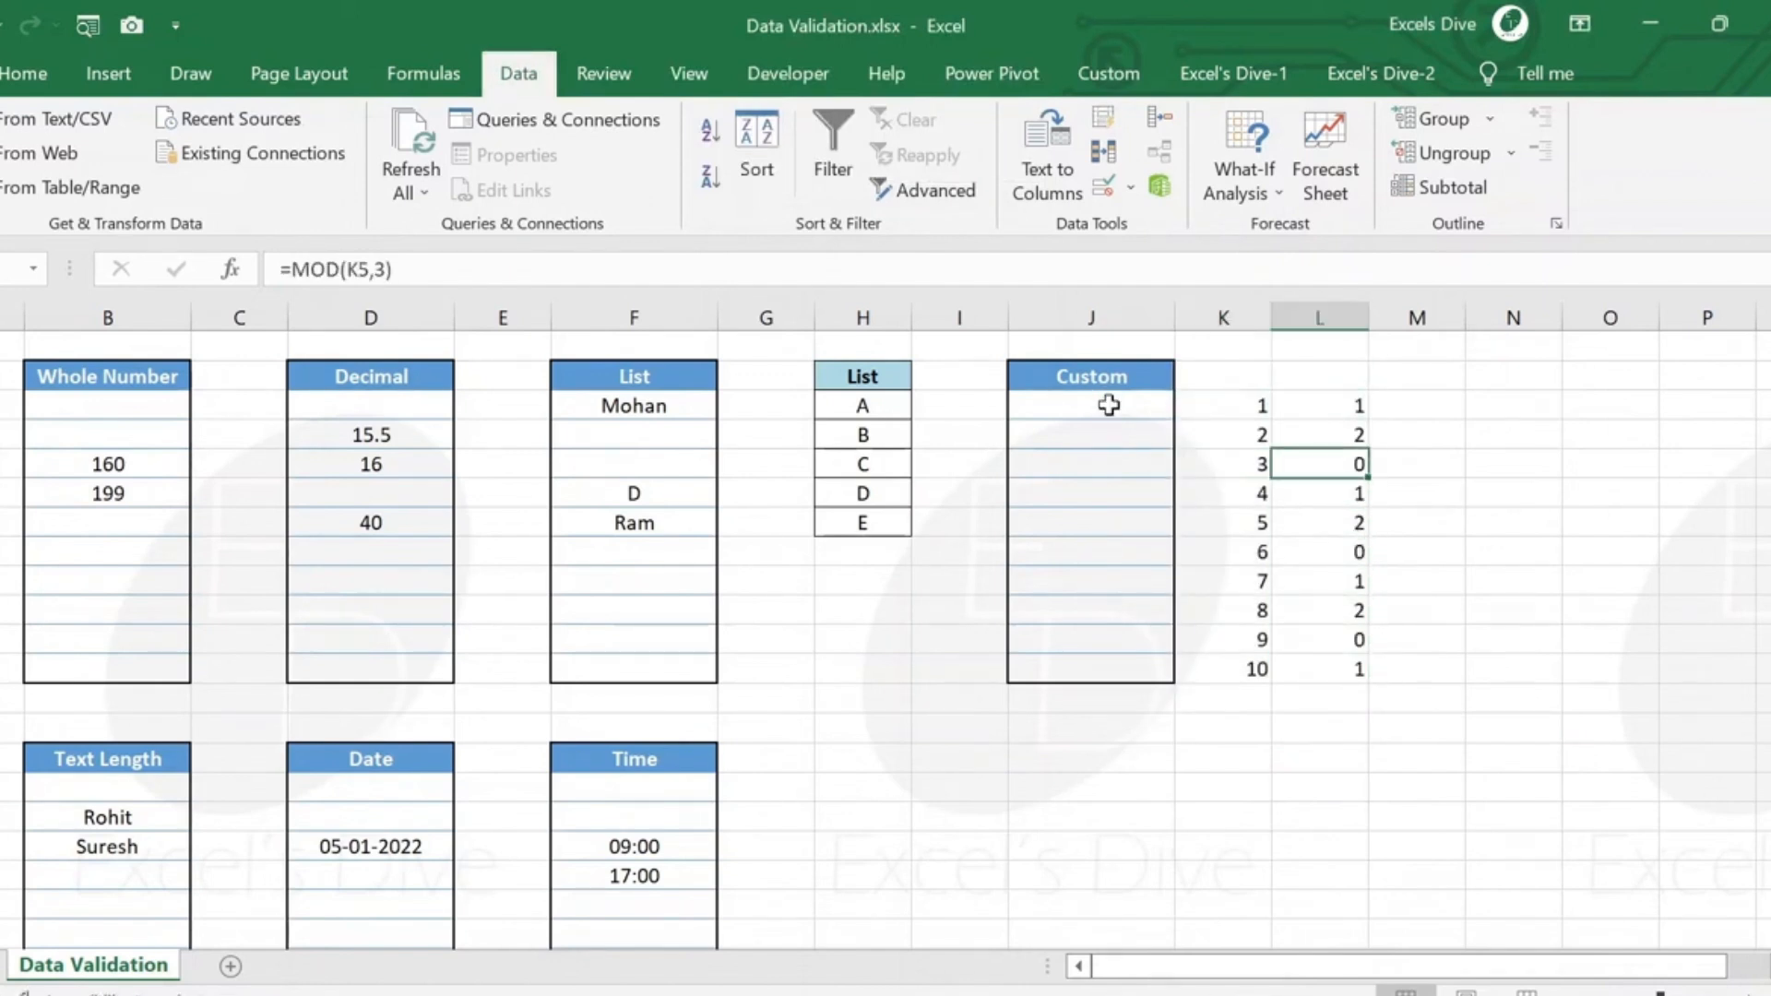
pyautogui.press('Down')
pyautogui.press('Down')
pyautogui.press('Down')
pyautogui.press('Left')
pyautogui.press('Right')
pyautogui.press('Down')
pyautogui.press('Down')
pyautogui.press('Down')
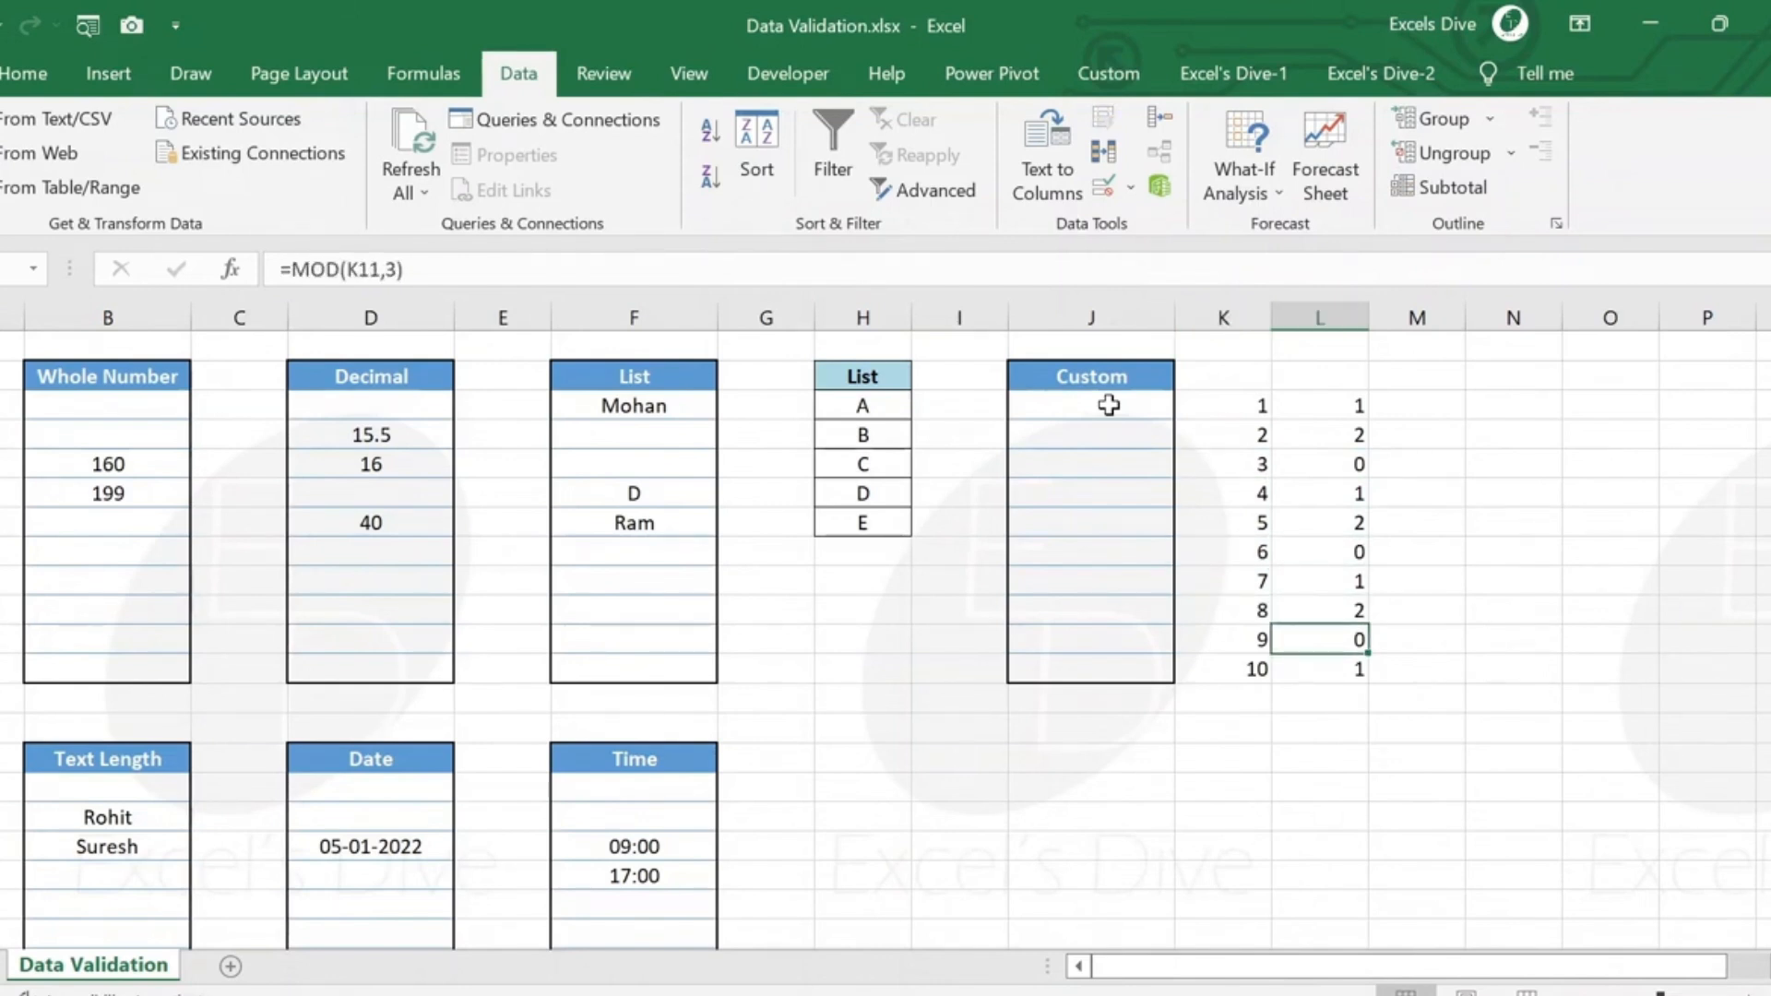
# Start a data validation rule on all blank cells under Custom, with Custom as the allowed type.
pyautogui.press('Left')
pyautogui.press('Left')
pyautogui.press('Up')
pyautogui.press('Up')
pyautogui.press('Up')
pyautogui.press('Up')
pyautogui.press('Up')
pyautogui.press('Up')
pyautogui.press('Up')
pyautogui.press('Up')
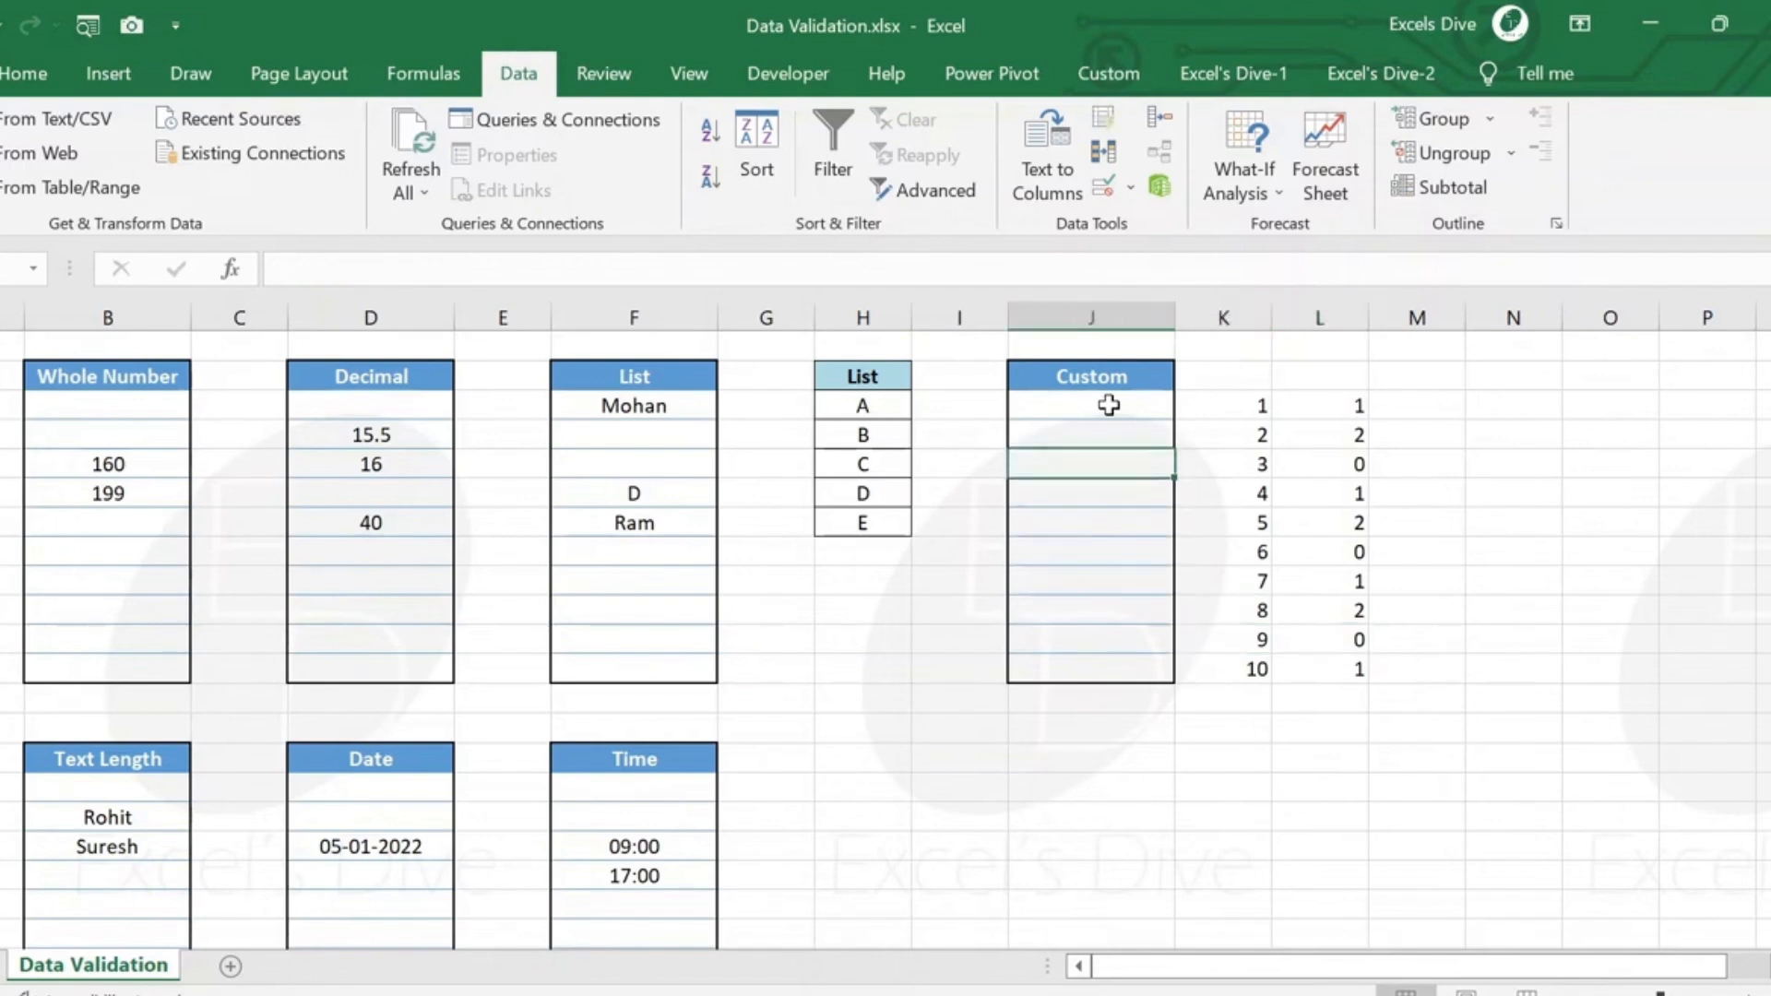
pyautogui.hotkey('shift', 'Down')
pyautogui.hotkey('shift', 'Down')
pyautogui.hotkey('shift', 'Down')
pyautogui.hotkey('shift', 'Down')
pyautogui.hotkey('shift', 'Down')
pyautogui.hotkey('shift', 'Down')
pyautogui.hotkey('shift', 'Down')
pyautogui.hotkey('shift', 'Down')
pyautogui.hotkey('shift', 'Down')
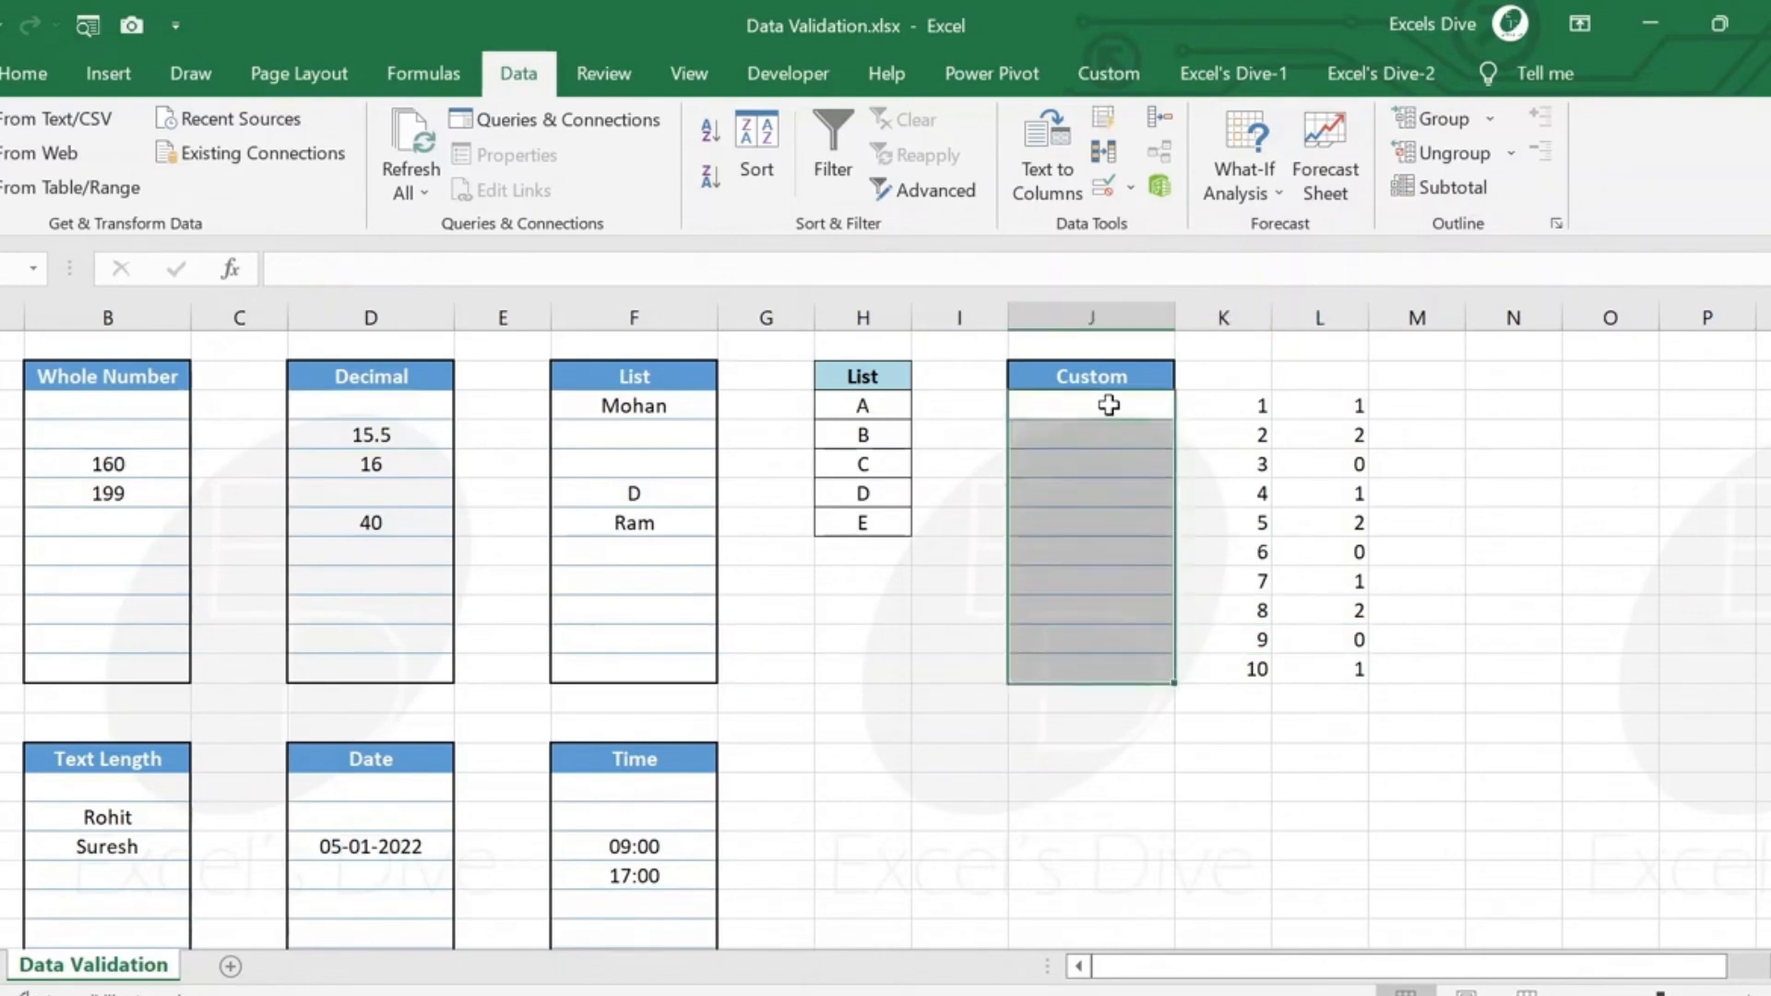
pyautogui.click(1102, 187)
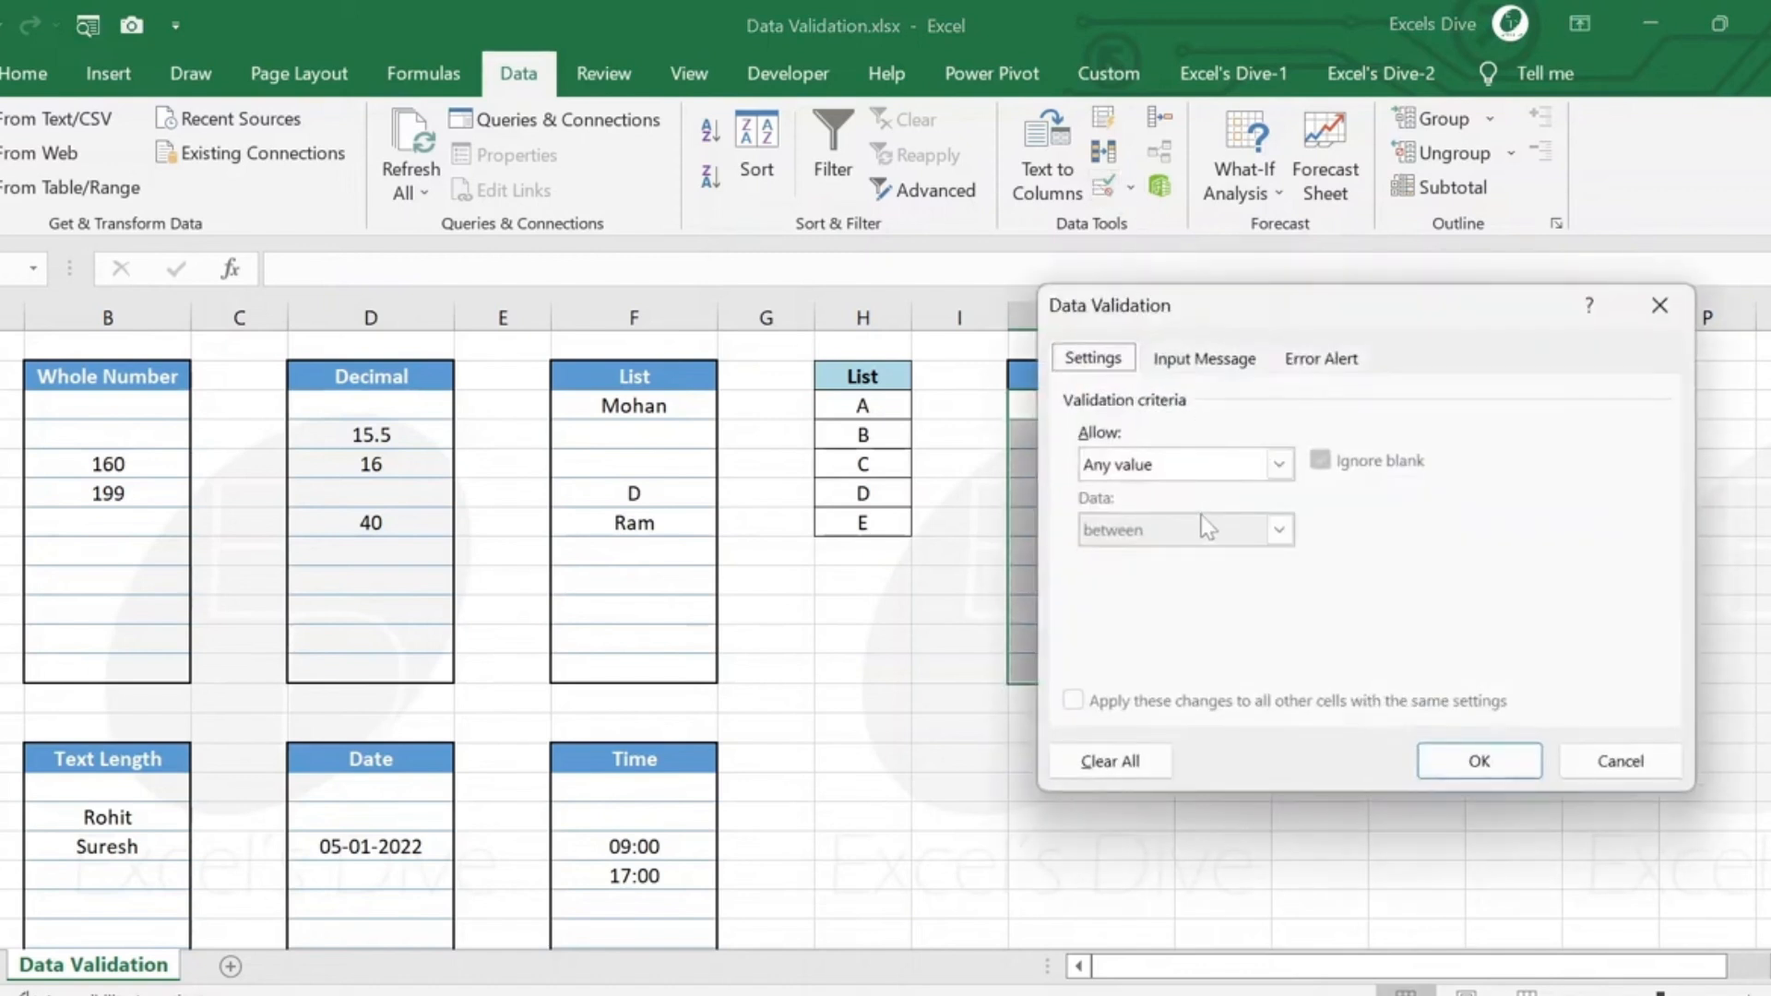
pyautogui.click(1200, 459)
pyautogui.click(1190, 644)
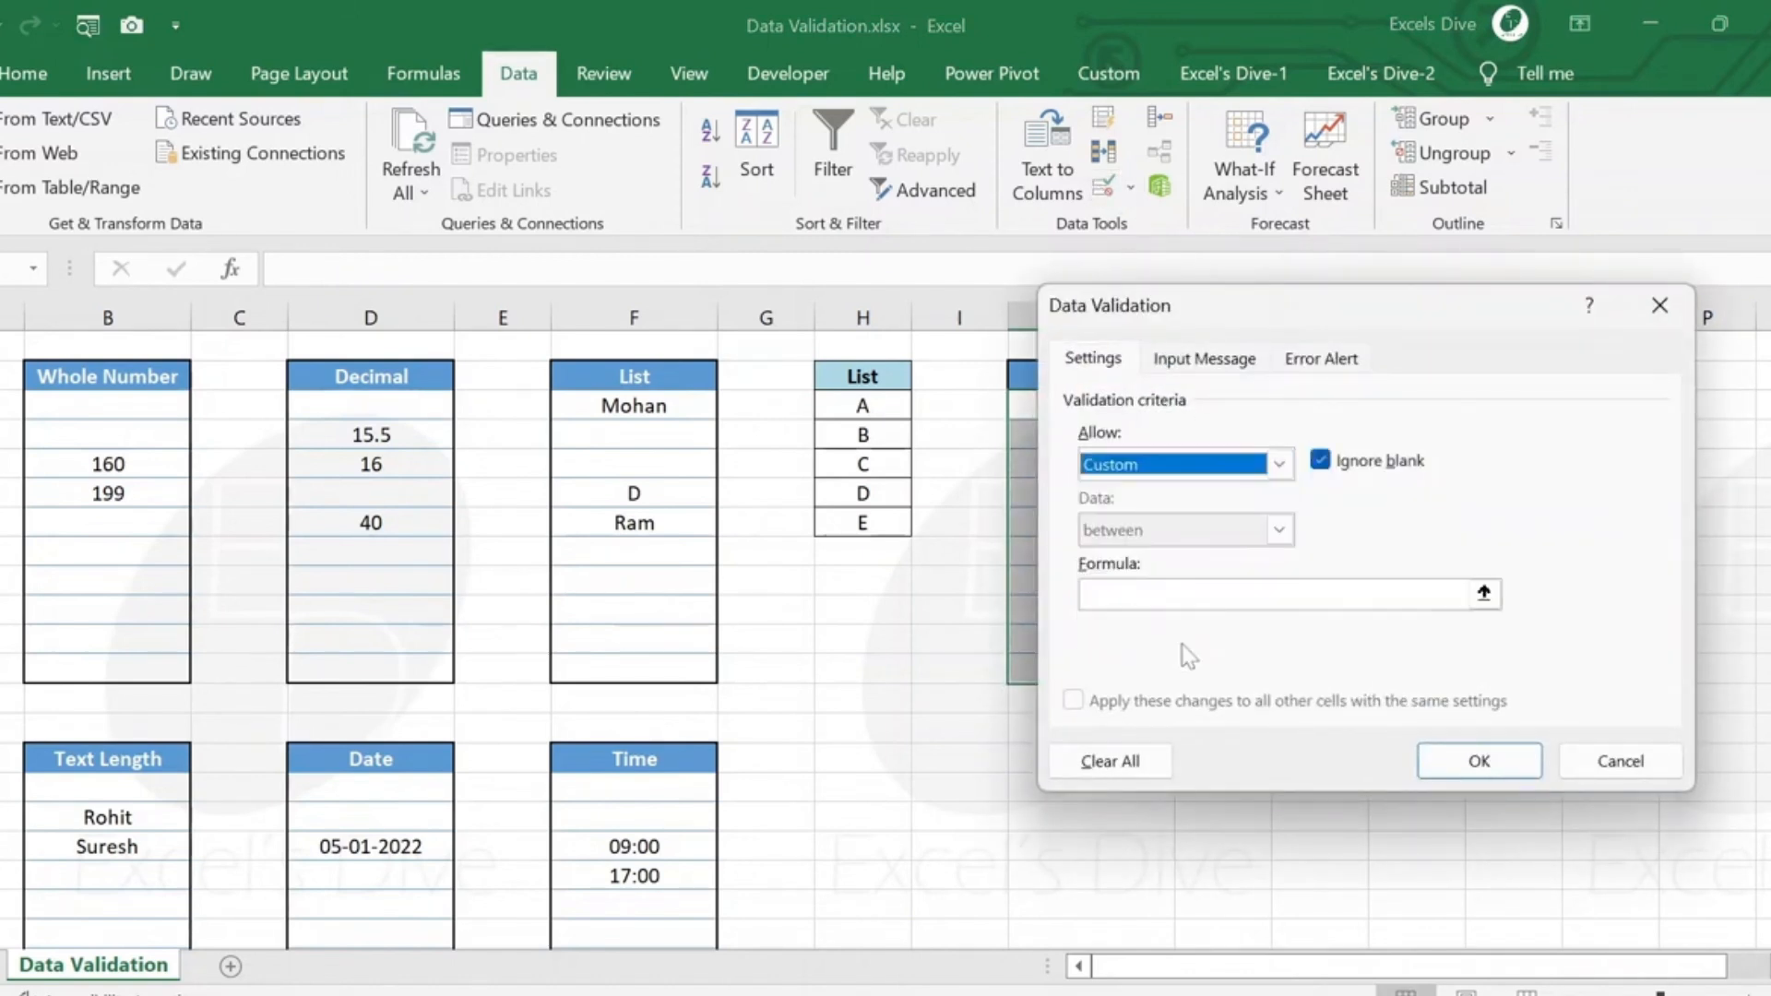
pyautogui.moveTo(1330, 305); pyautogui.dragTo(1281, 486)
# Set the rule's formula to =MOD(J3,3)=0 and apply it to the Custom cells.
pyautogui.click(1107, 775)
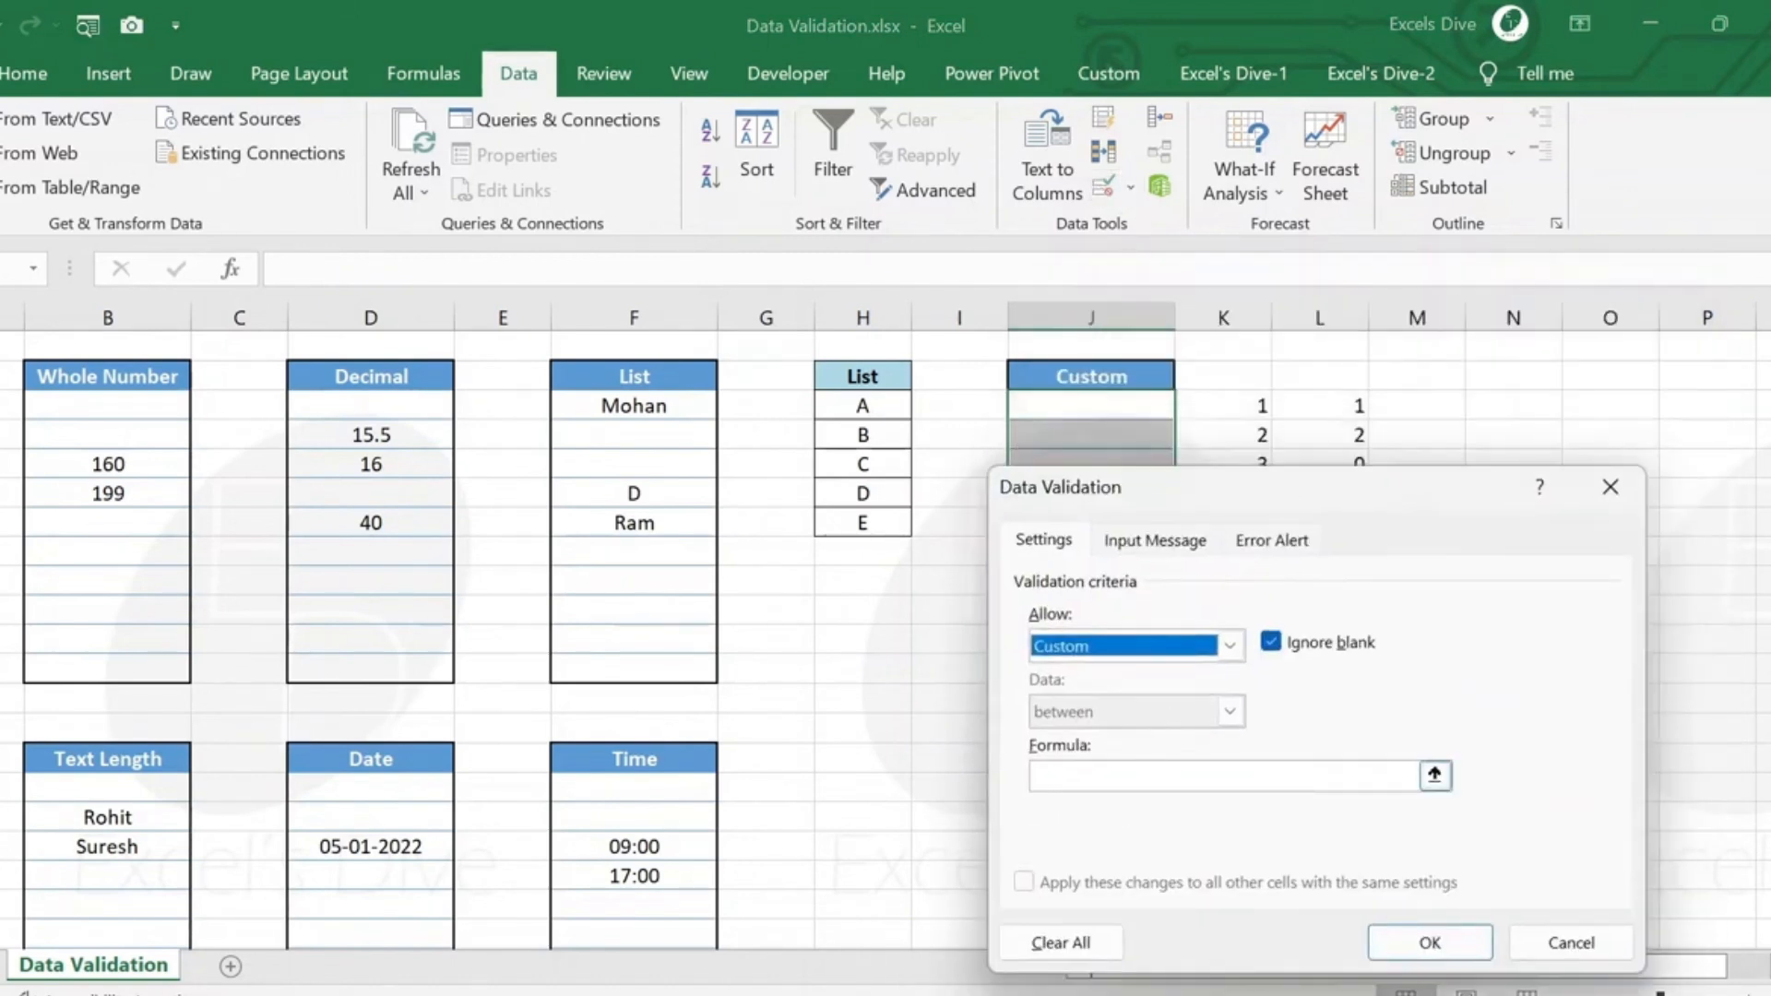
pyautogui.write('=mod')
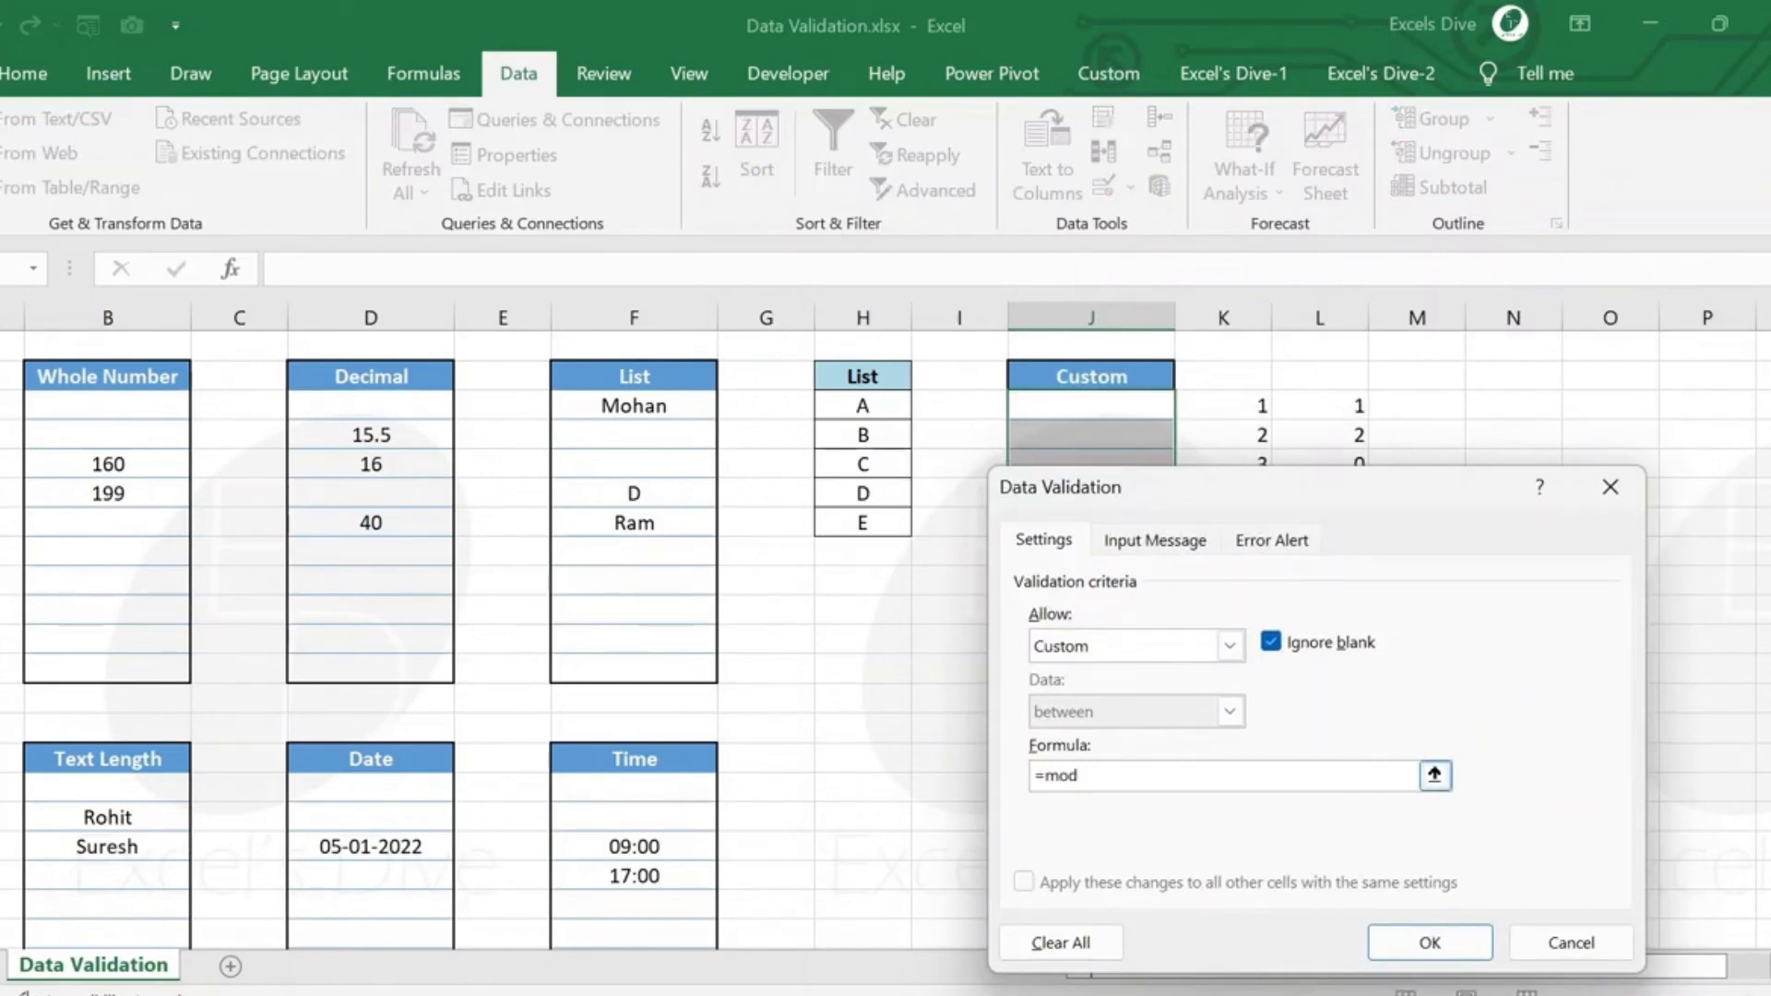
pyautogui.write('(')
pyautogui.click(1089, 410)
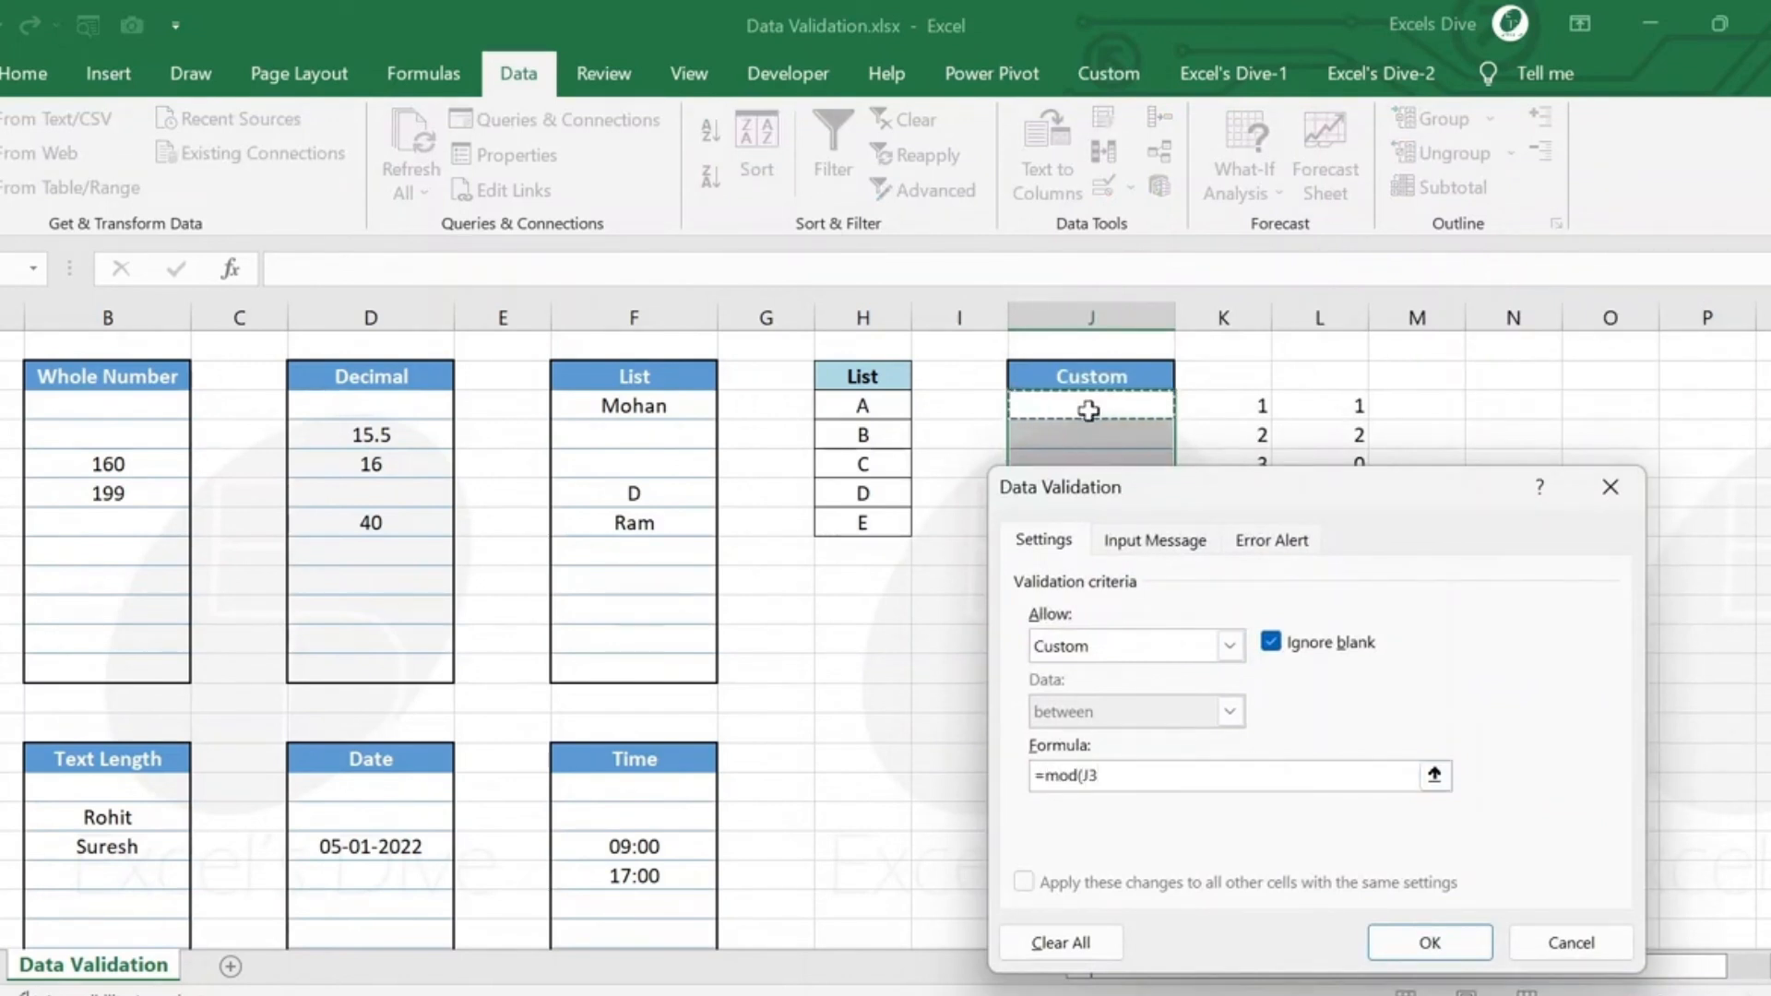
pyautogui.write(',3')
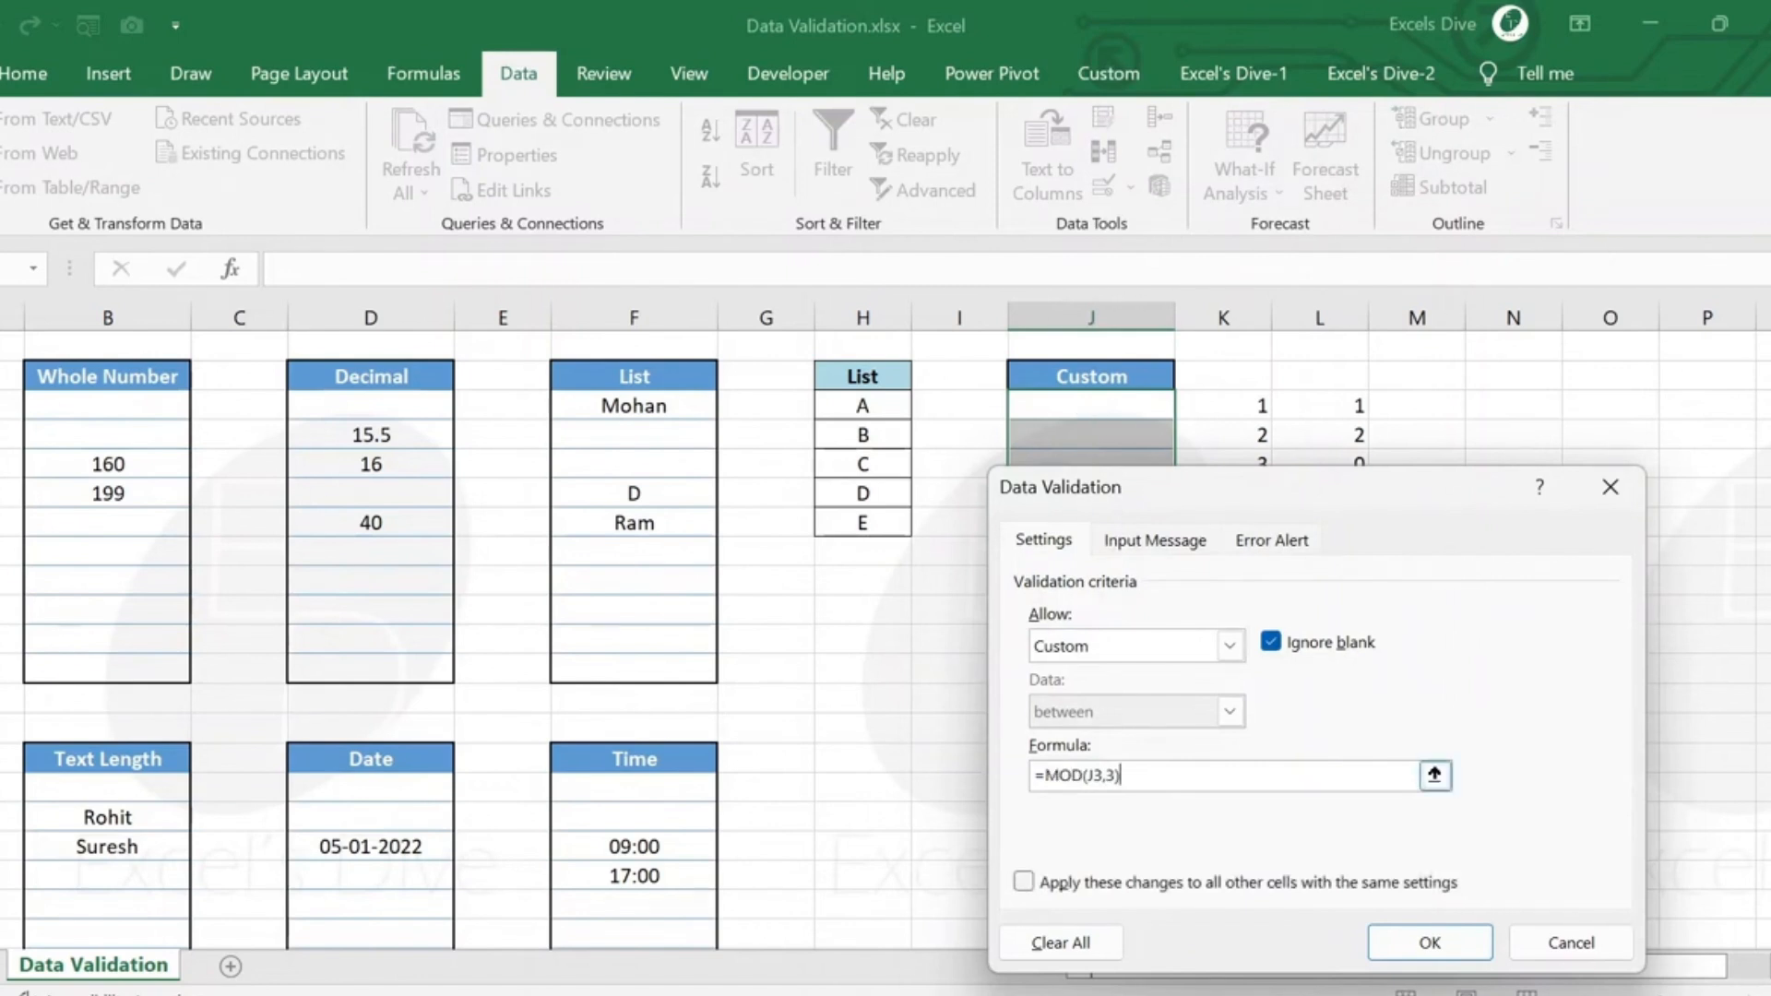
pyautogui.write('0')
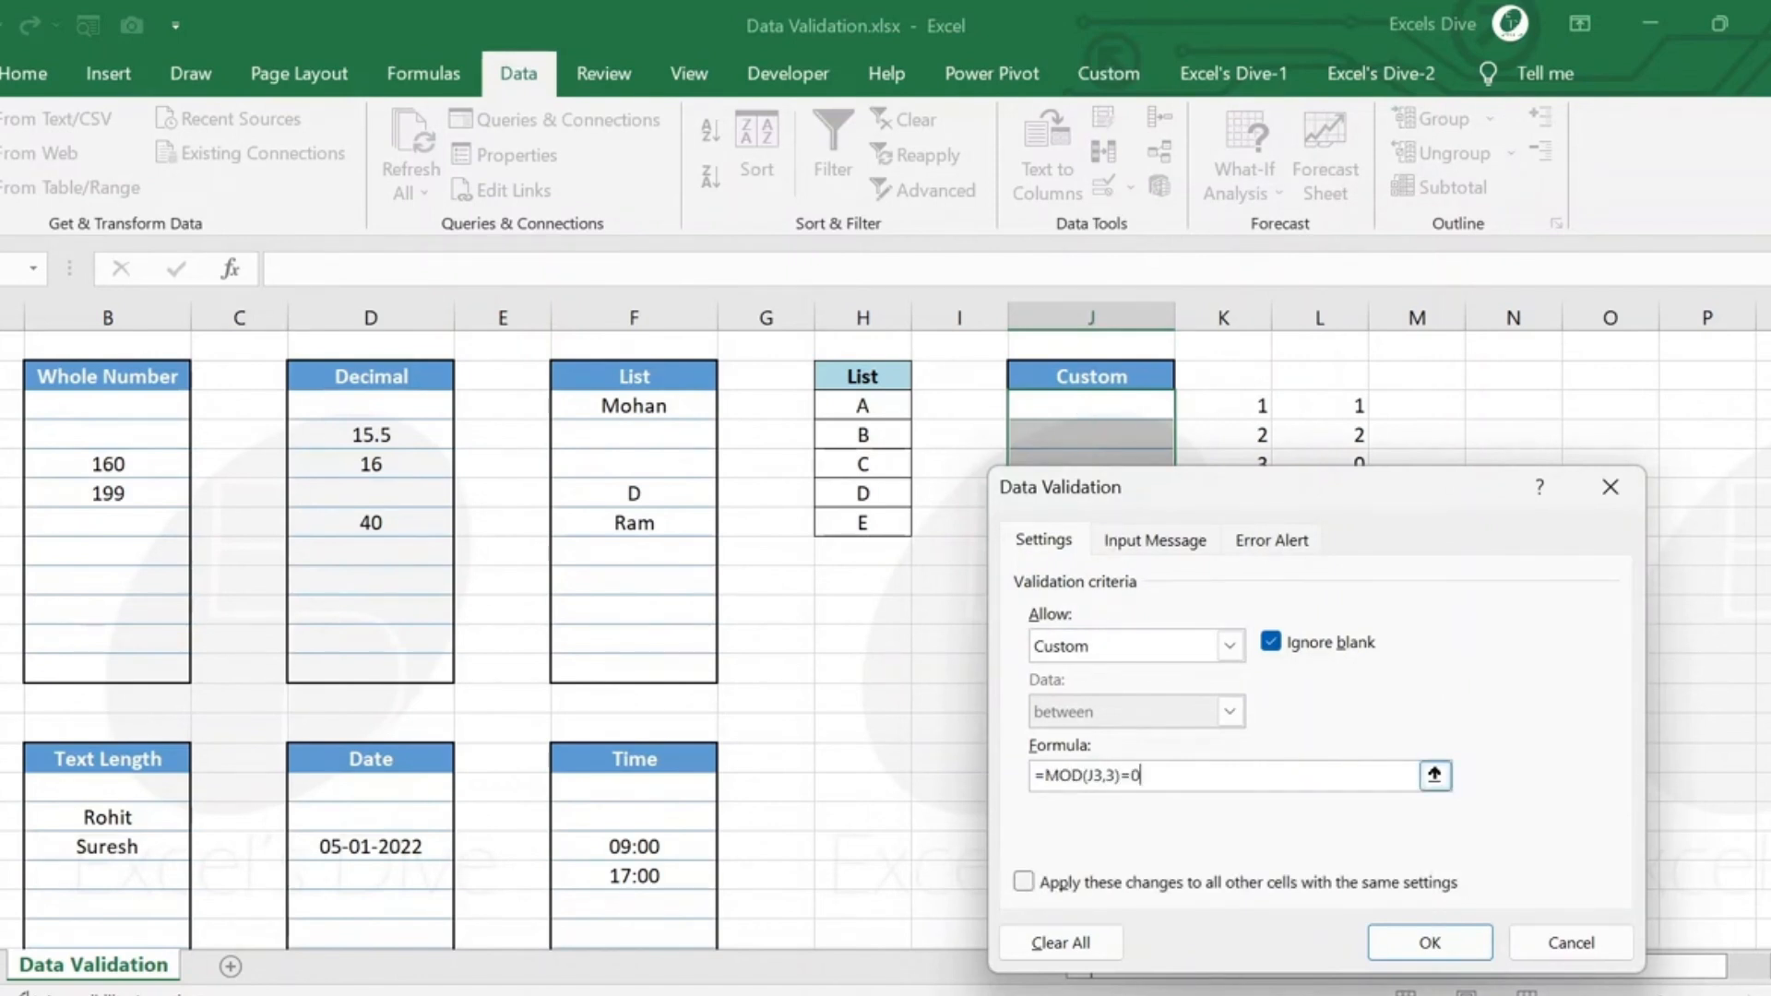
pyautogui.click(1425, 954)
# Test the fourth Custom cell with 4, retry and enter 3 instead.
pyautogui.click(1097, 498)
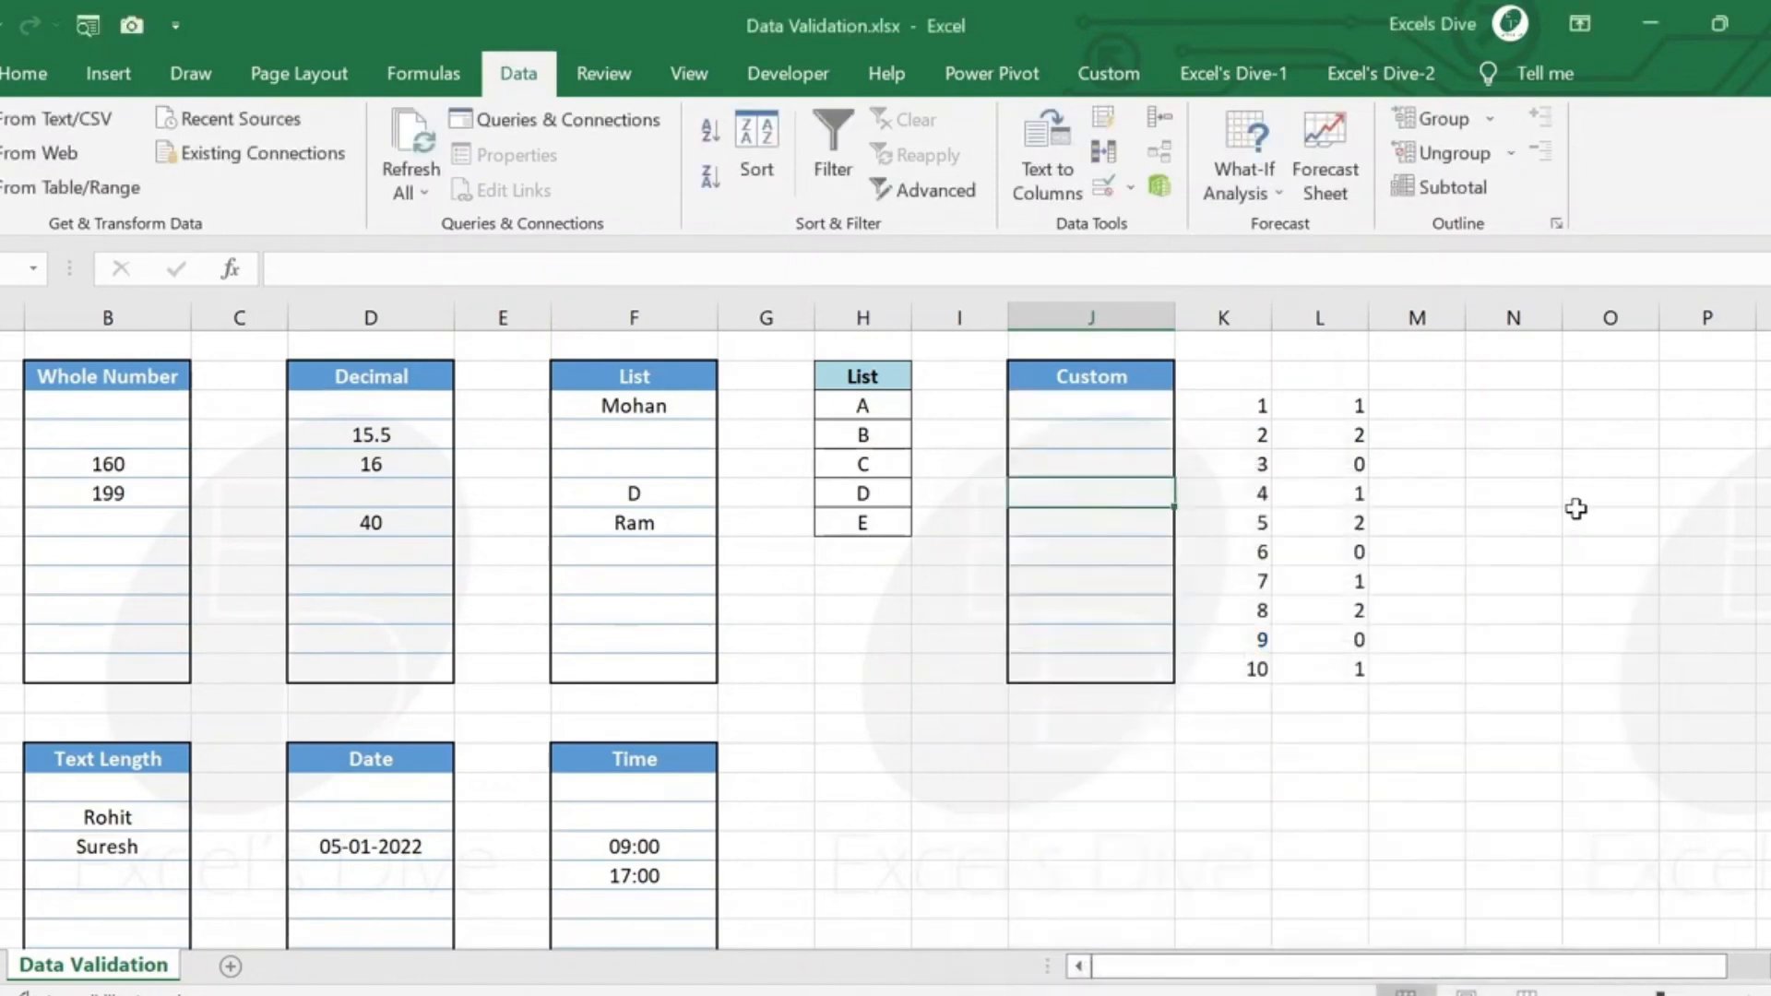
pyautogui.write('4')
pyautogui.press('Return')
pyautogui.press('Return')
pyautogui.write('3')
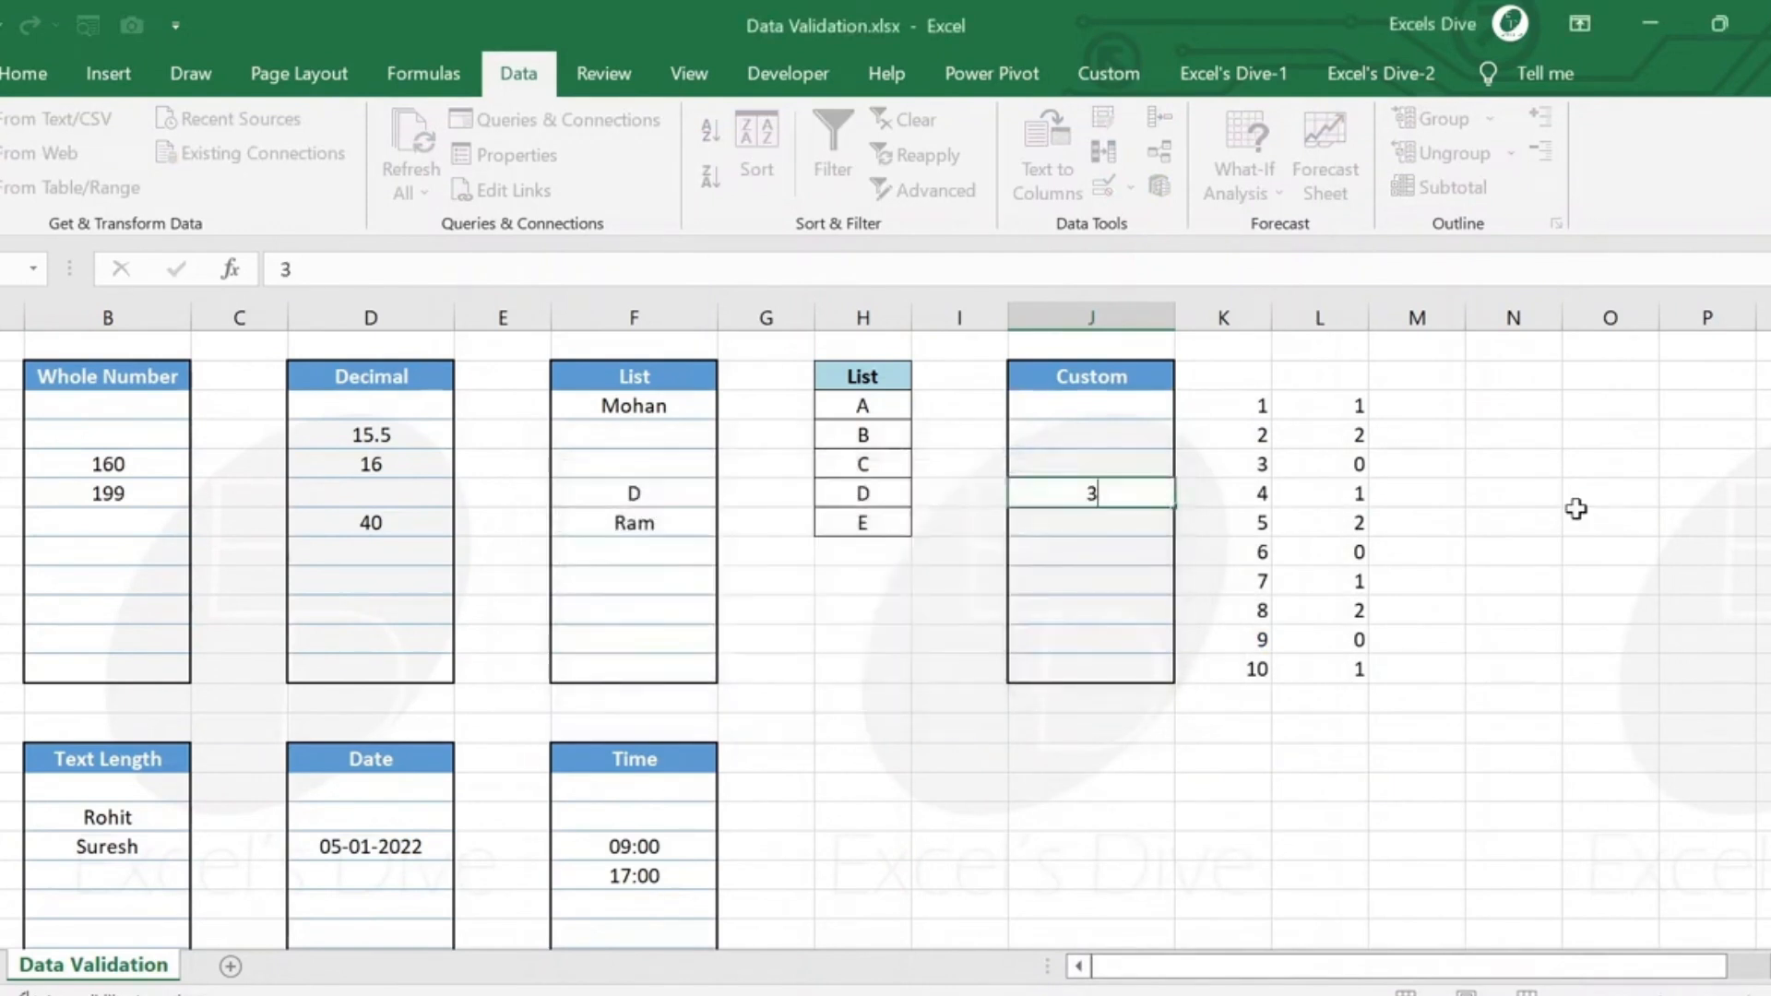
# Enter 6 in the sixth Custom cell, J8.
pyautogui.press('Return')
pyautogui.press('Down')
pyautogui.write('6')
# Test the Custom column's validation rule by trying to enter 5 in cell J7.
pyautogui.press('Return')
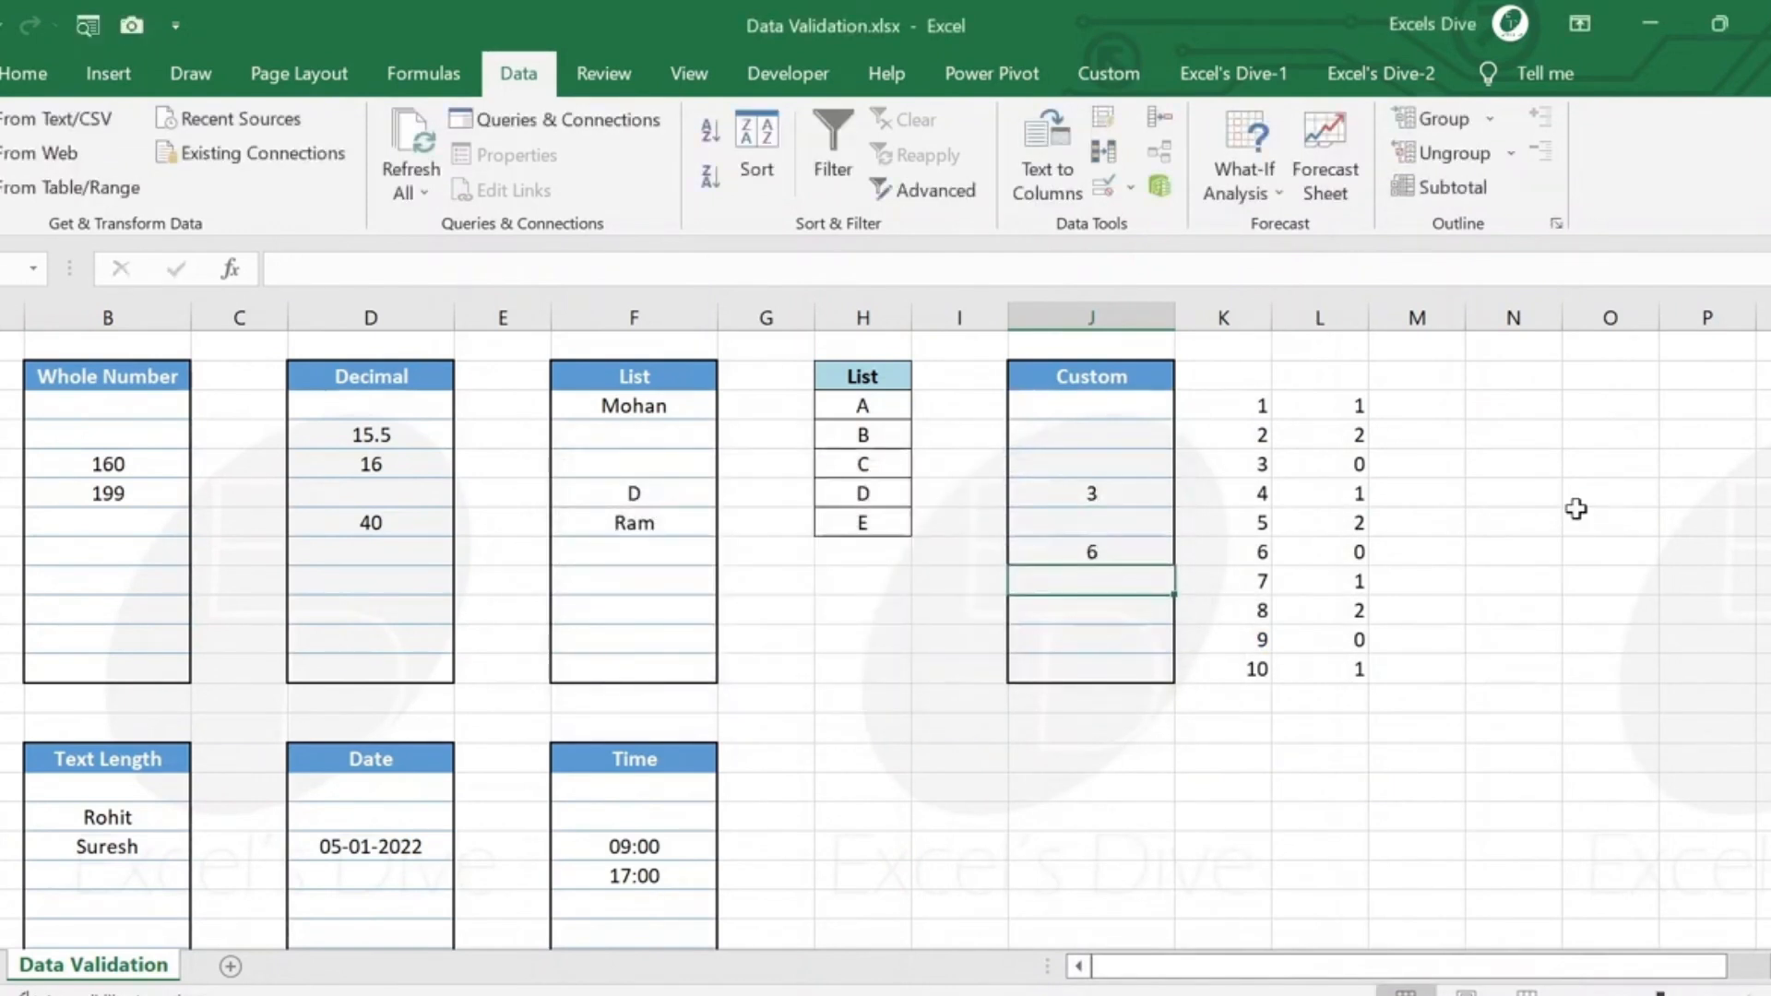
pyautogui.press('Up')
pyautogui.press('Up')
pyautogui.write('5')
pyautogui.press('Return')
pyautogui.press('Return')
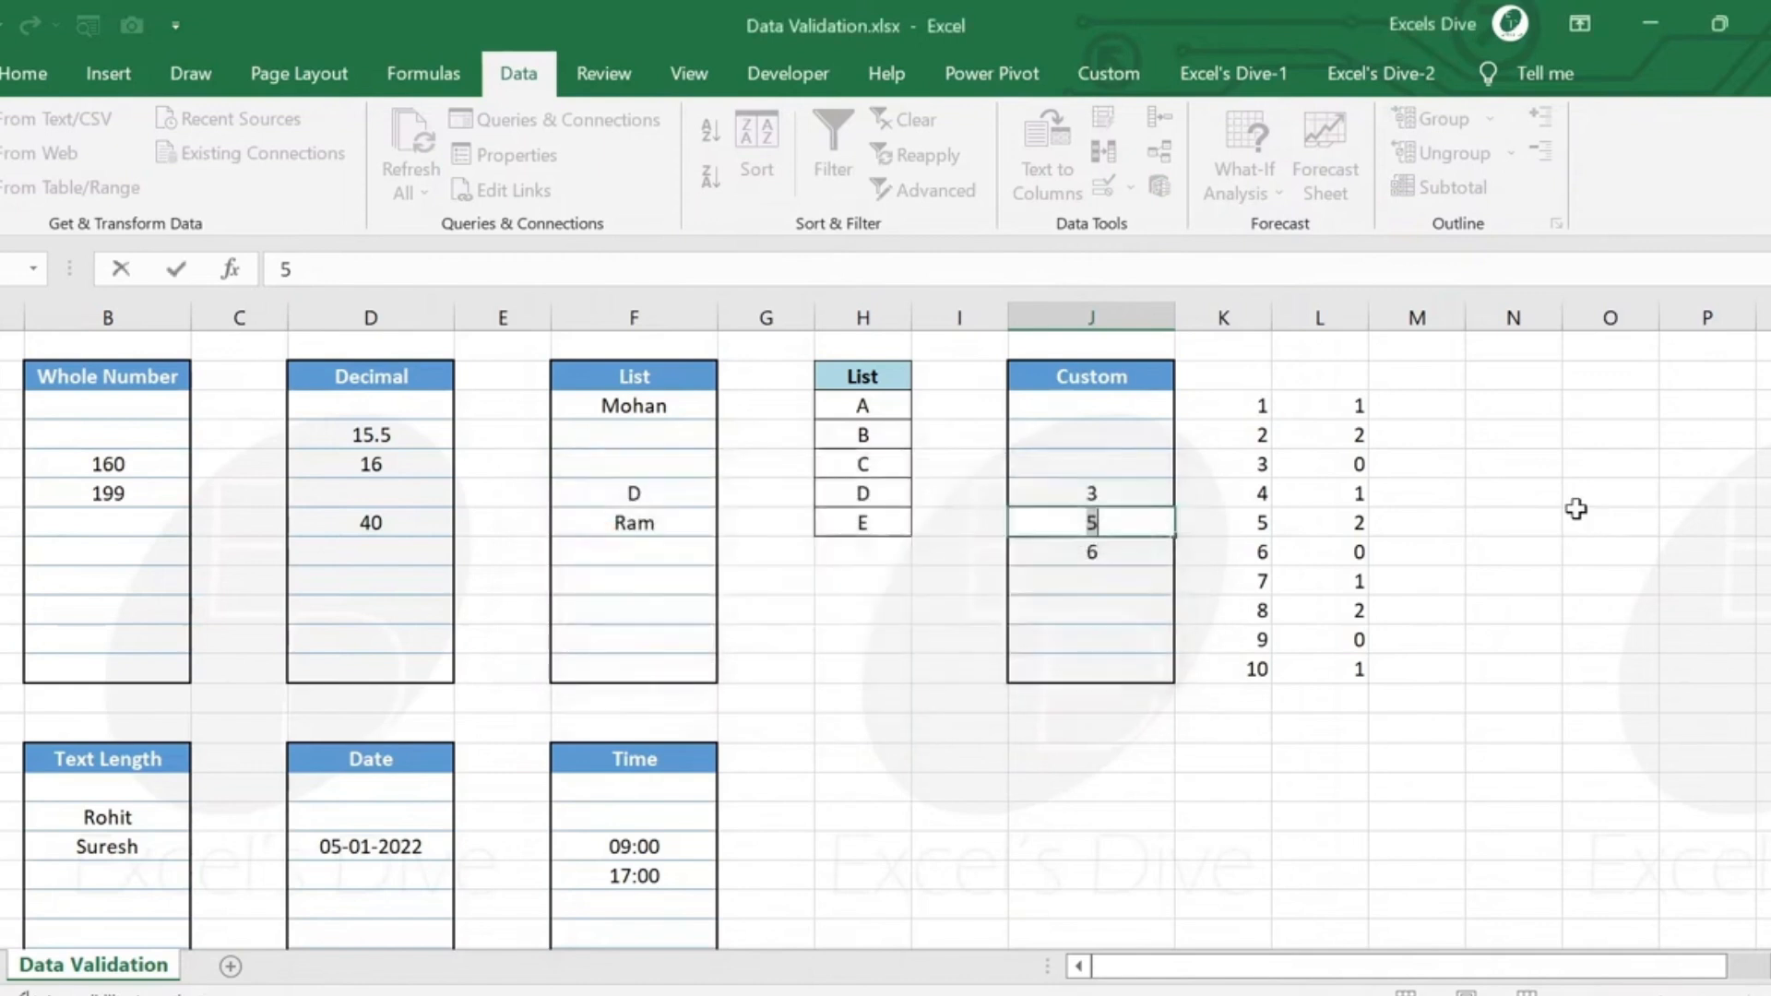
pyautogui.press('Escape')
# Enter 18 in the third Custom cell, J5.
pyautogui.press('Up')
pyautogui.press('Up')
pyautogui.press('Up')
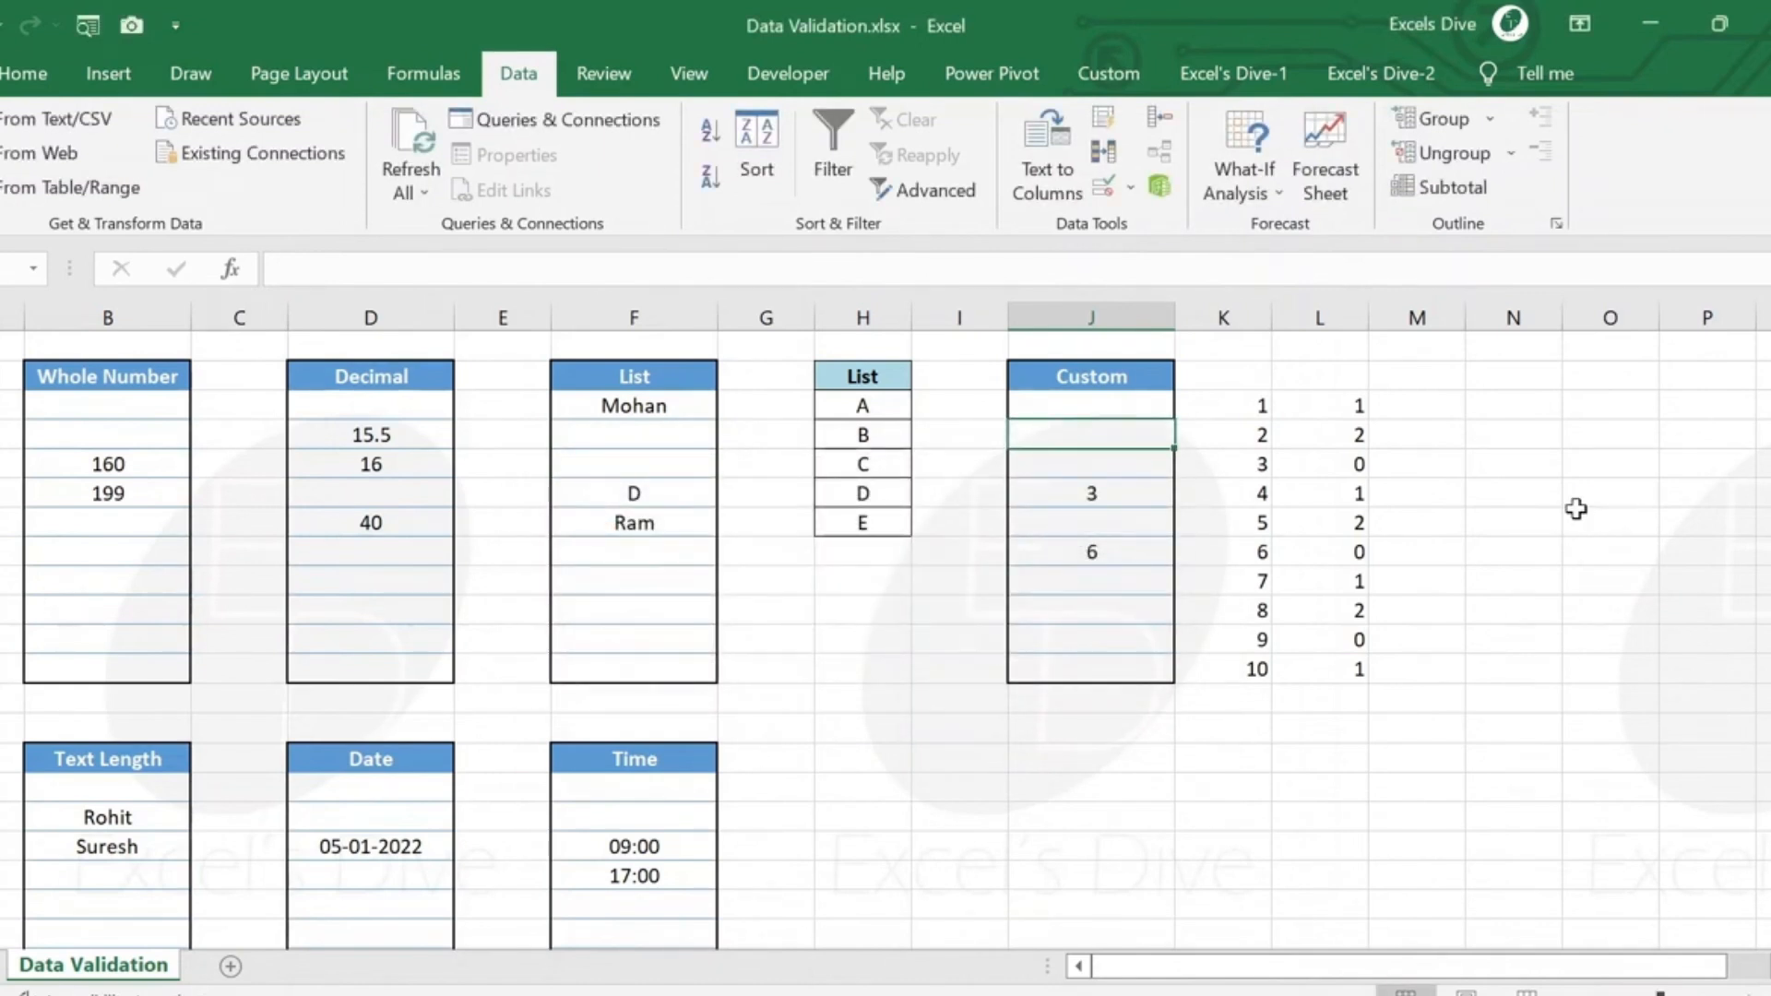
pyautogui.press('Down')
pyautogui.write('18')
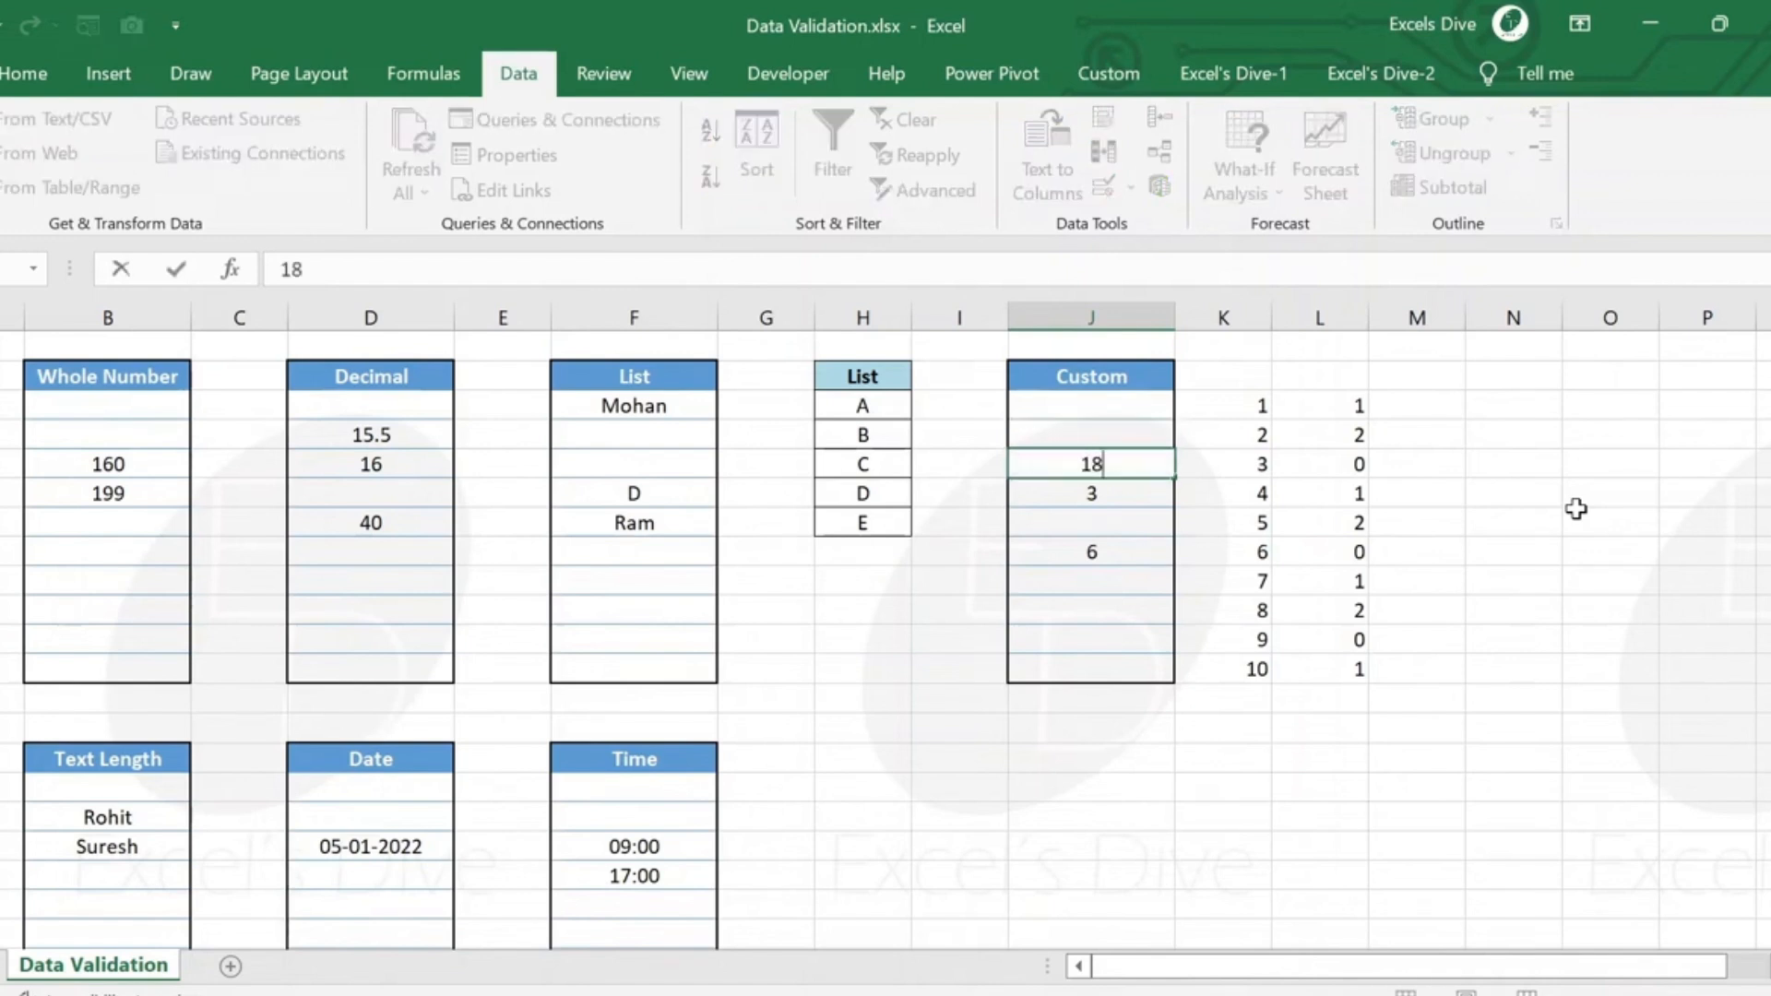
pyautogui.press('Return')
# Test the rule again by trying to enter 17 in the fifth Custom cell, J7.
pyautogui.press('Down')
pyautogui.write('17')
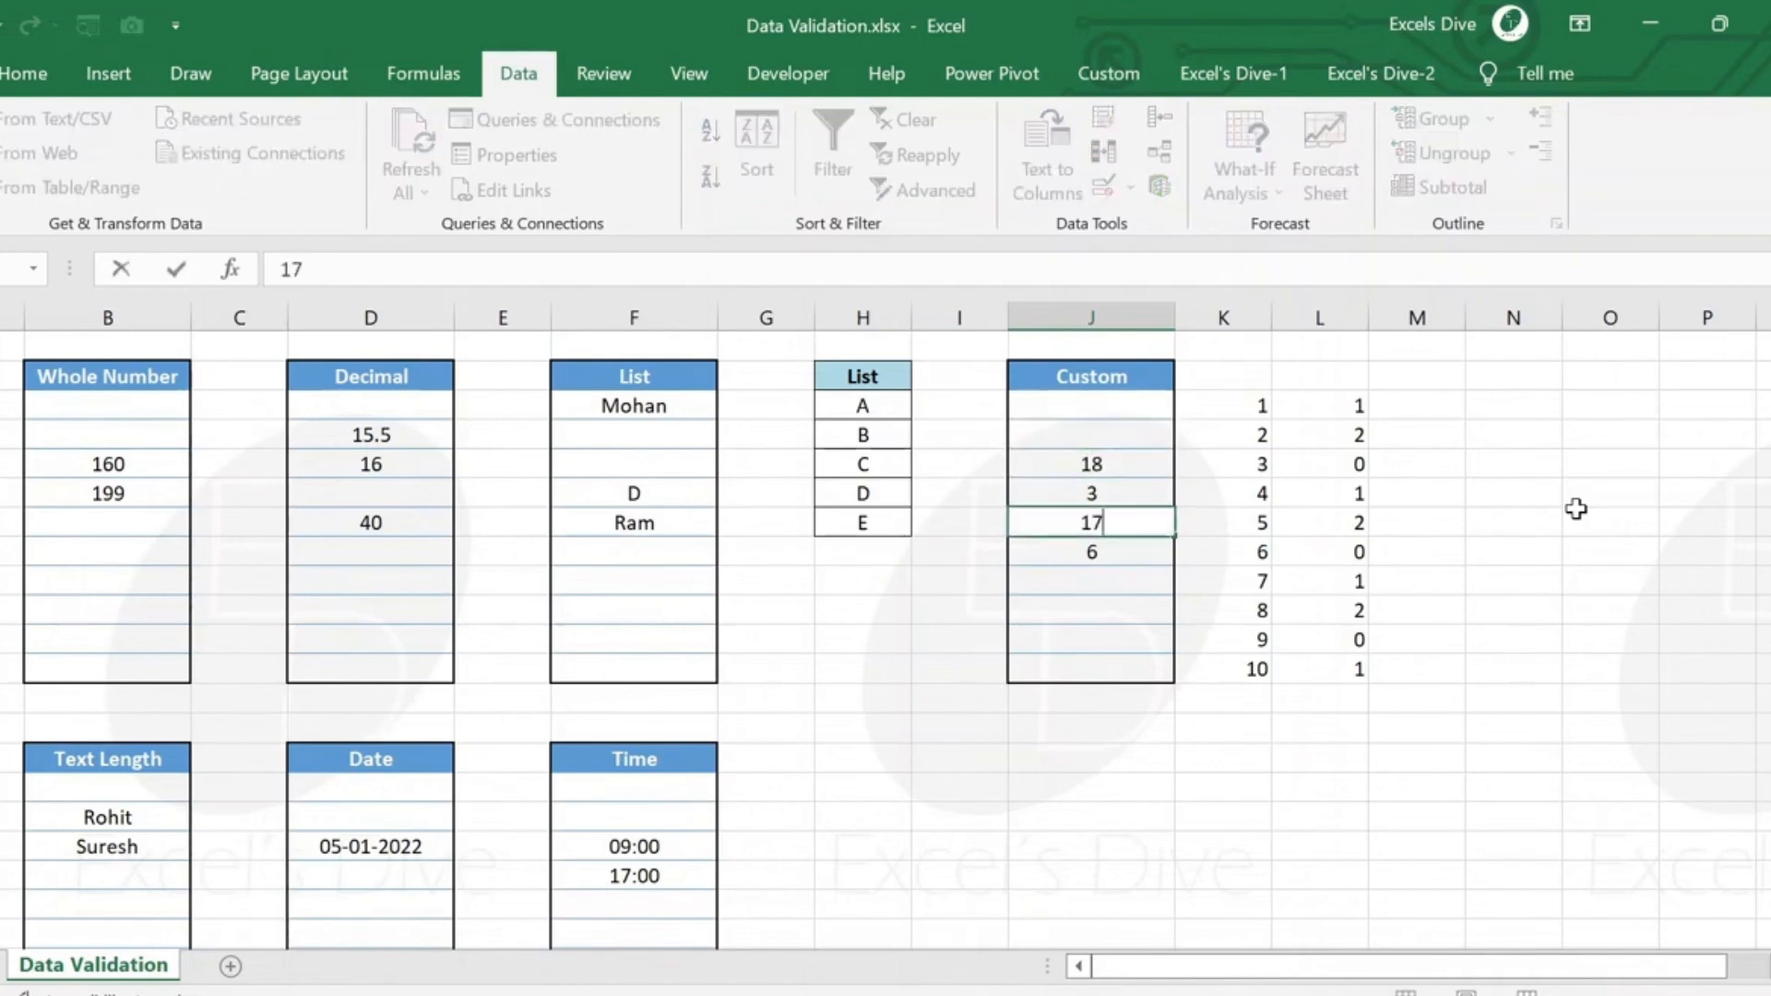
pyautogui.press('Return')
pyautogui.press('Escape')
# Select all cells under Custom, J3 to J12, and open their data validation settings.
pyautogui.press('Up')
pyautogui.press('Up')
pyautogui.press('Up')
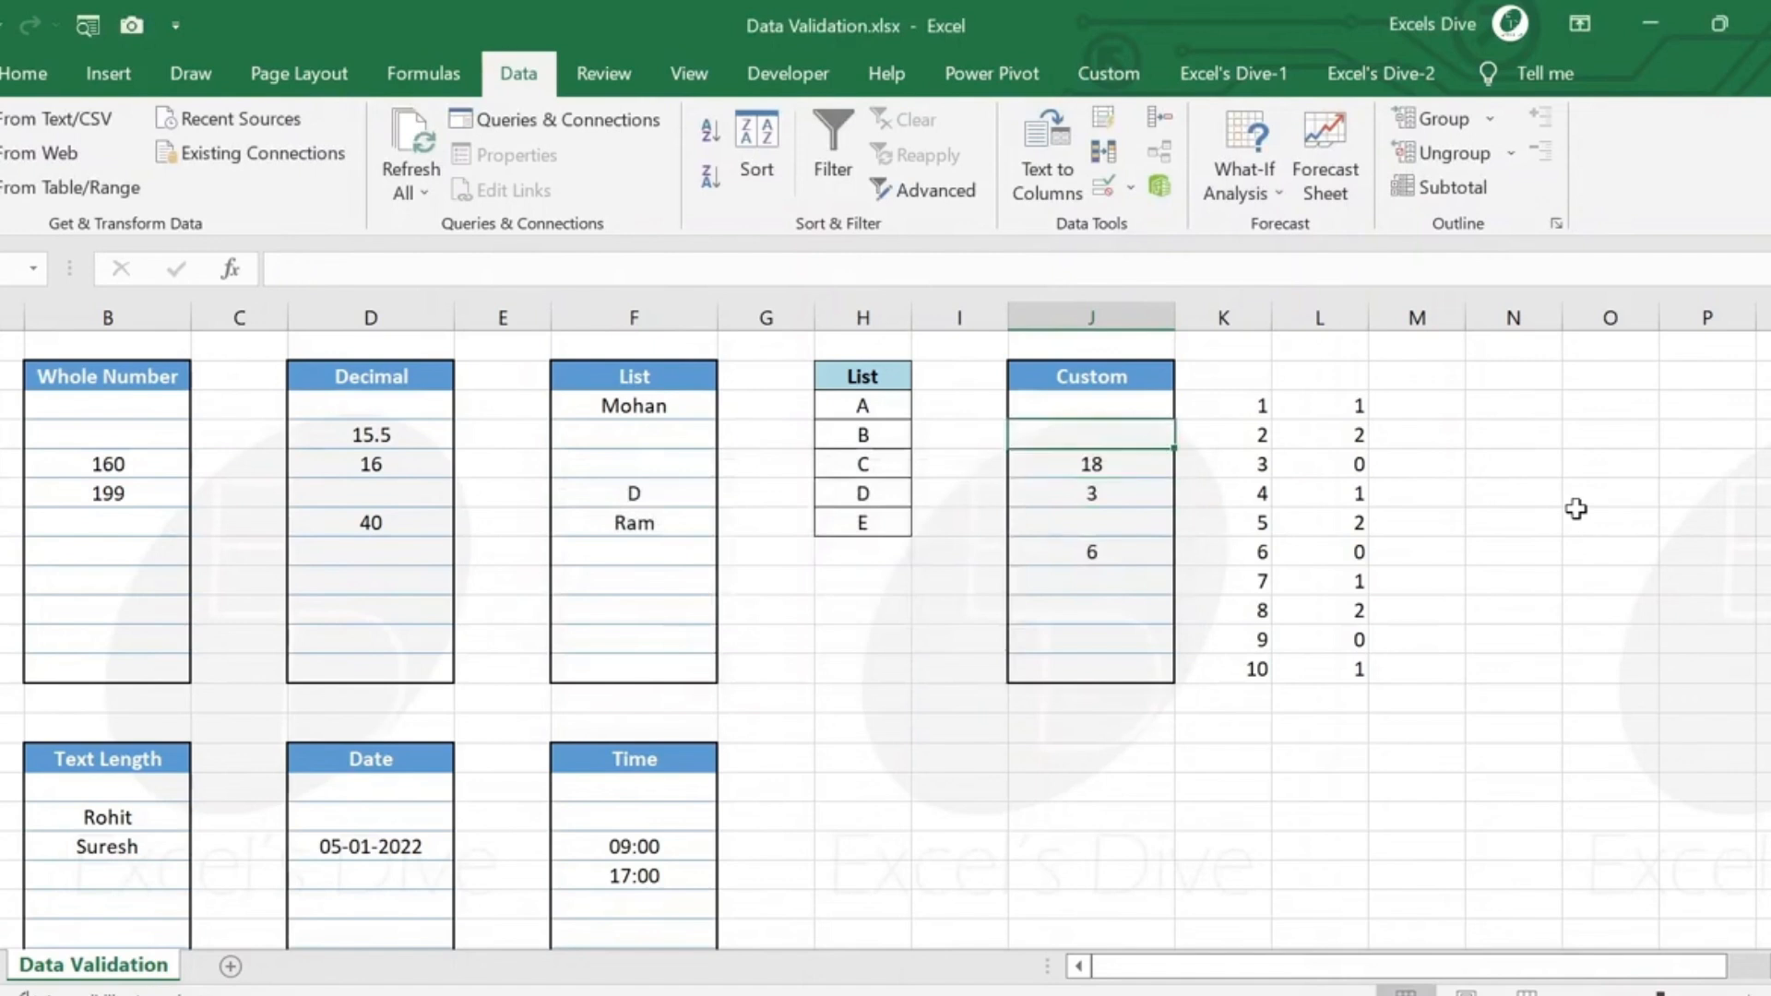
pyautogui.hotkey('shift', 'Down')
pyautogui.hotkey('shift', 'Down')
pyautogui.hotkey('shift', 'Down')
pyautogui.hotkey('shift', 'Down')
pyautogui.hotkey('shift', 'Down')
pyautogui.hotkey('shift', 'Down')
pyautogui.hotkey('shift', 'Down')
pyautogui.hotkey('shift', 'Down')
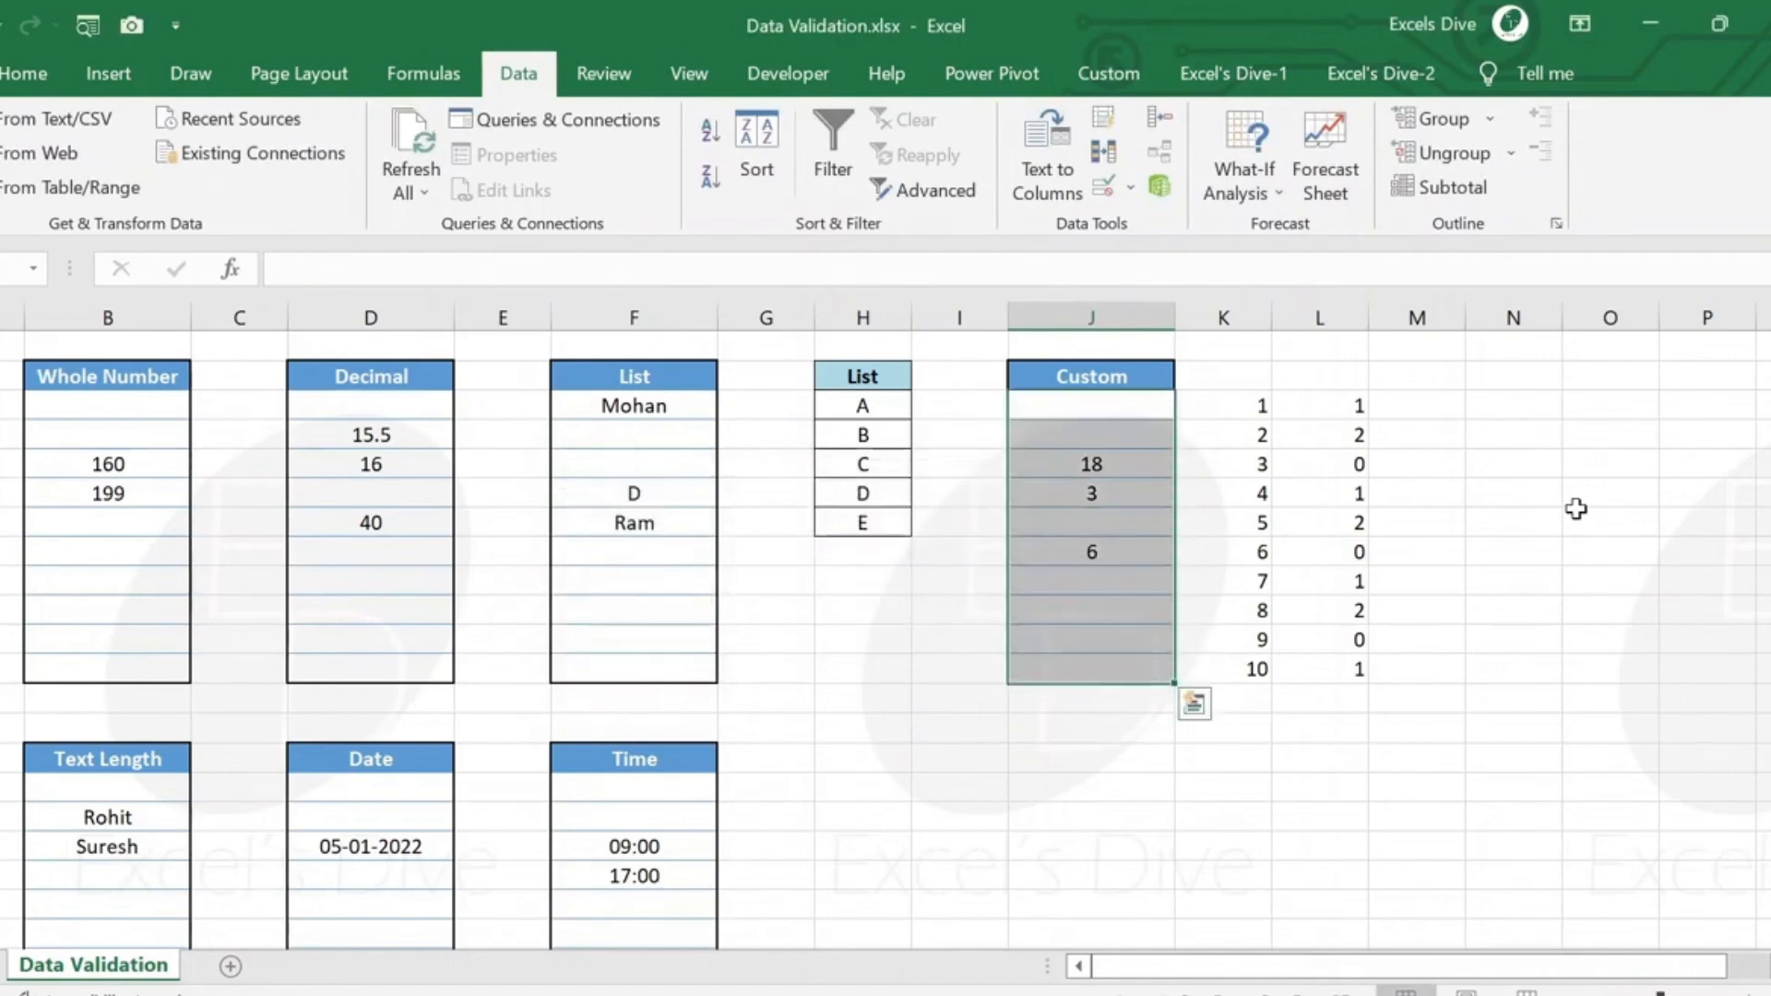
pyautogui.click(1105, 189)
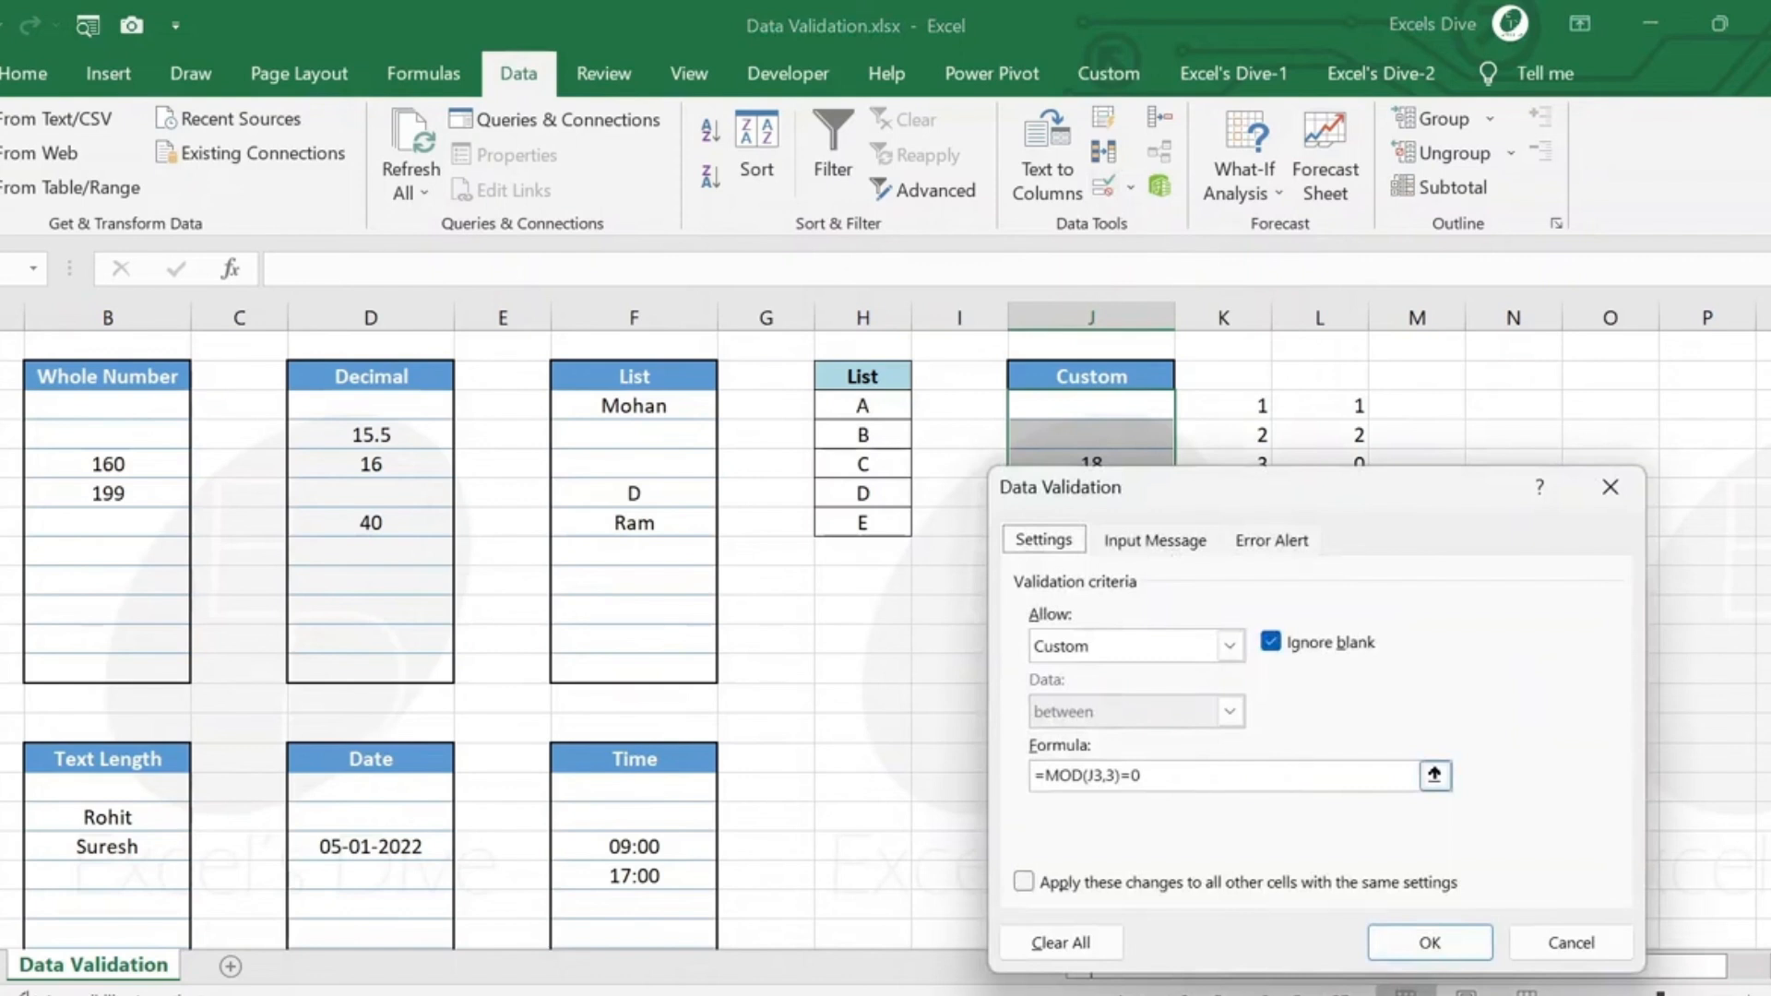